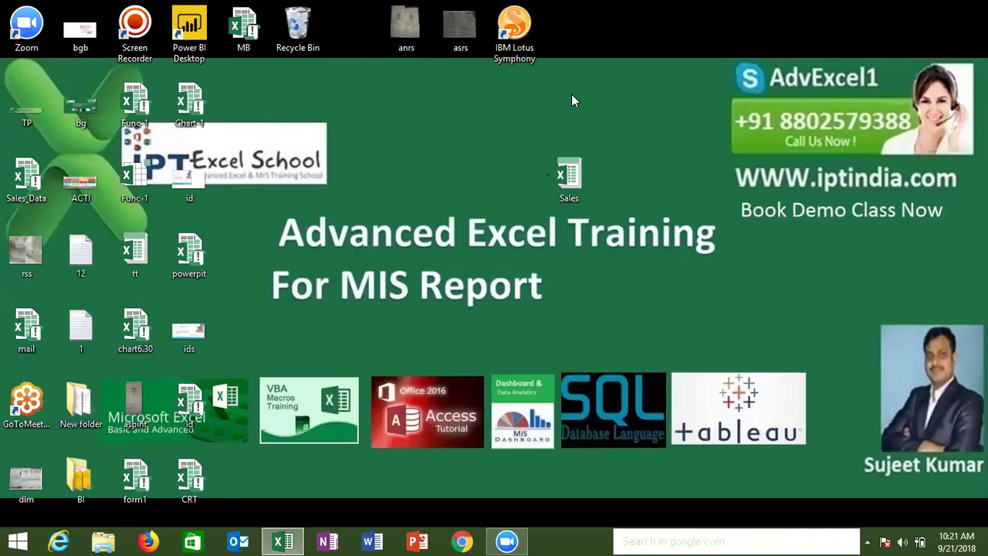
# Launch Excel and open the Sales_Data workbook from the Recent list
pyautogui.click(284, 541)
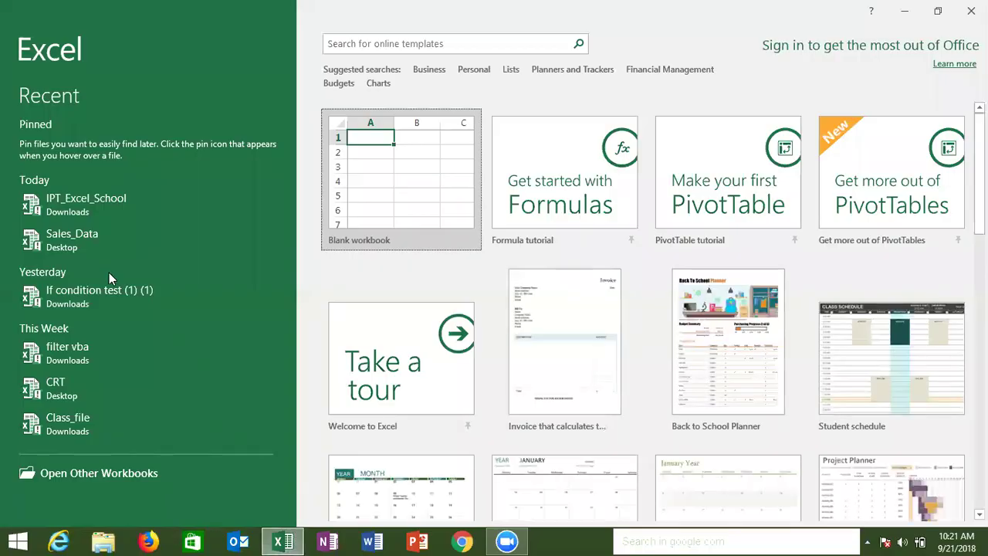
pyautogui.click(107, 243)
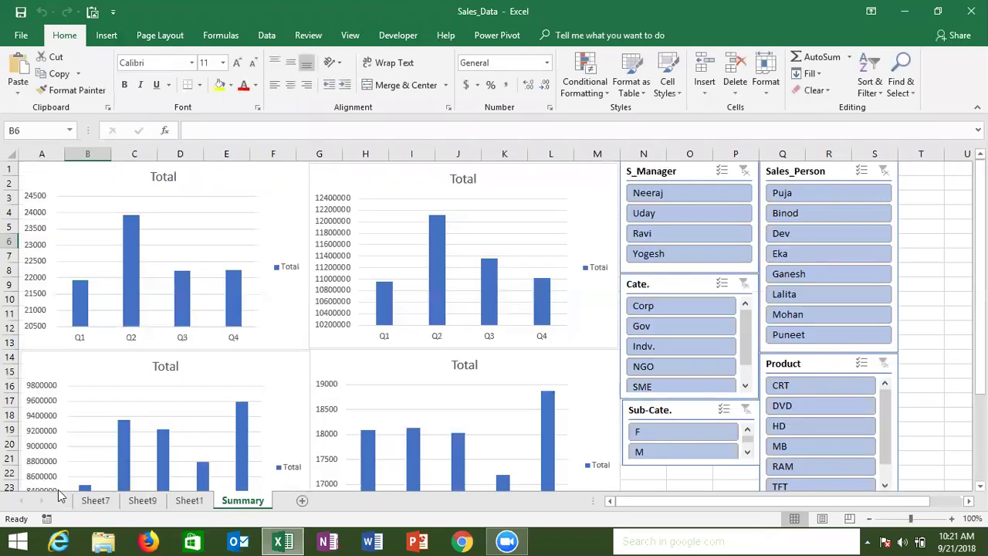
# On Sheet1, clear the conditional formatting rules from the entire sheet
pyautogui.click(183, 502)
pyautogui.click(234, 312)
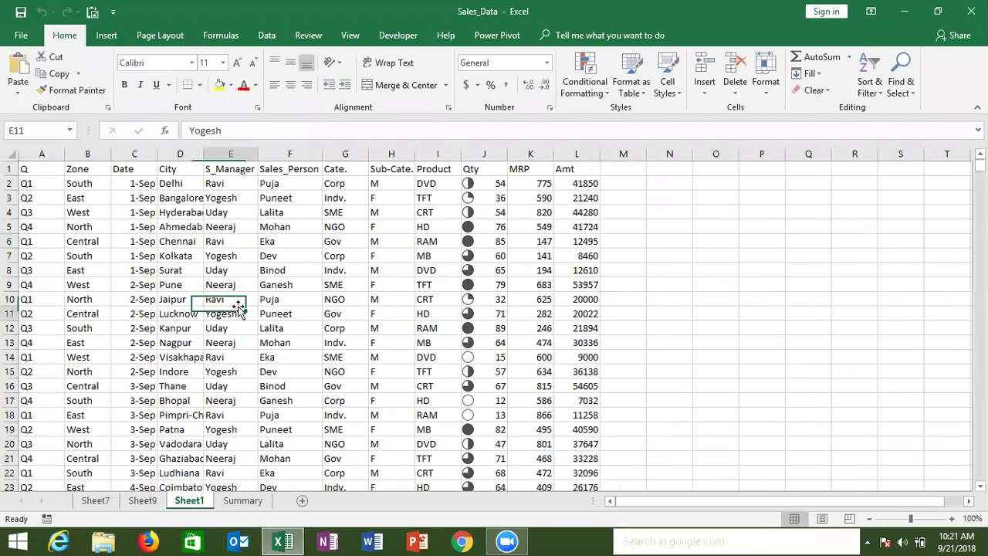
pyautogui.click(585, 87)
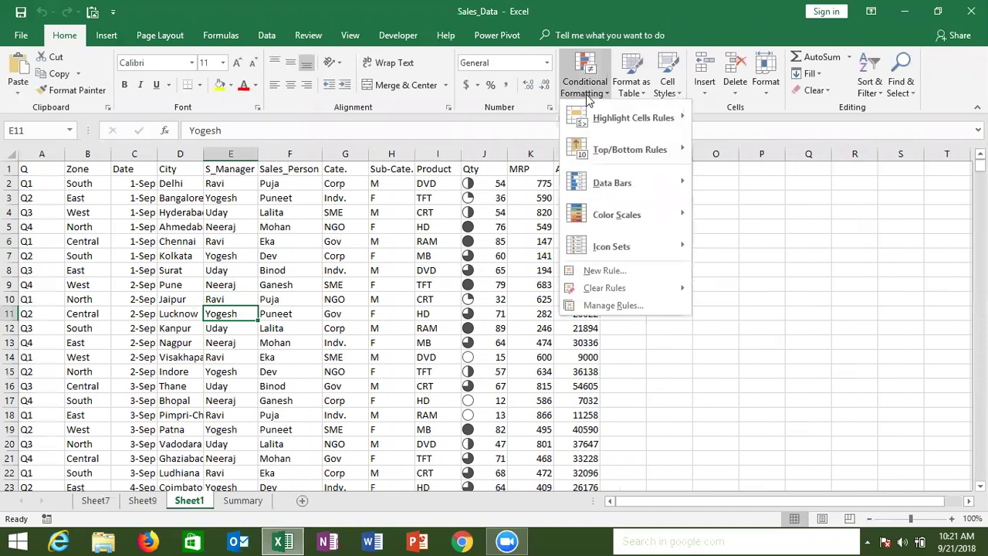
pyautogui.moveTo(655, 288)
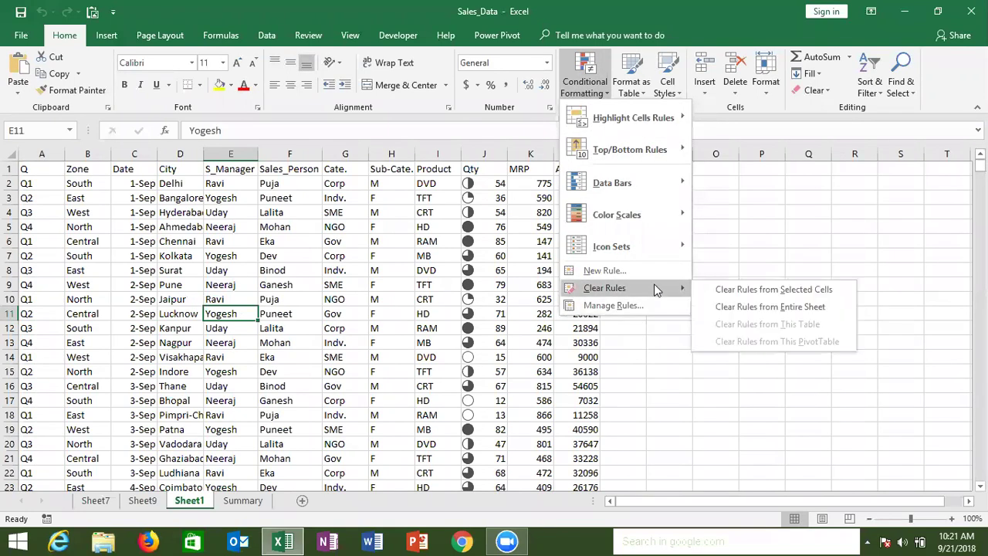
pyautogui.click(718, 306)
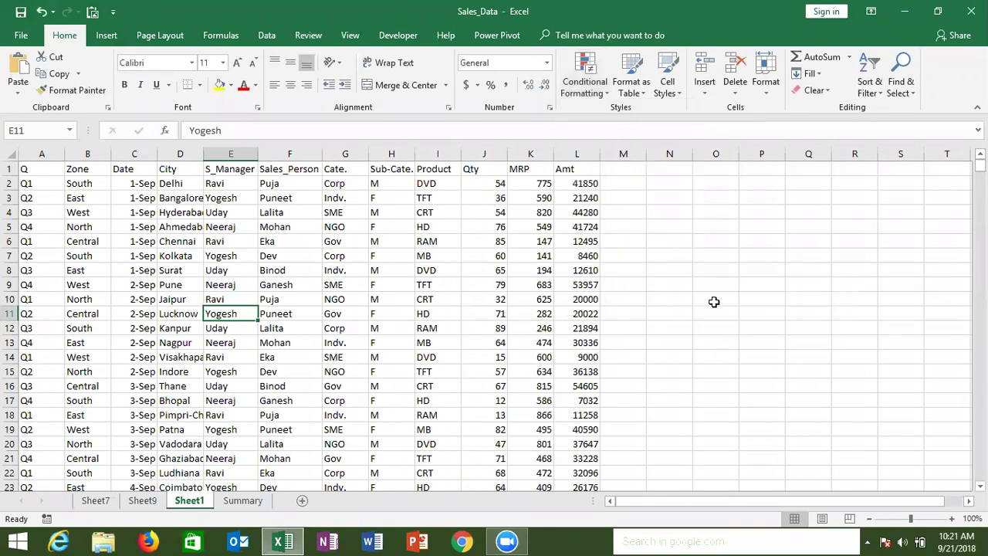
# Try a yellow fill on cell G9 (SME), then undo it
pyautogui.click(282, 340)
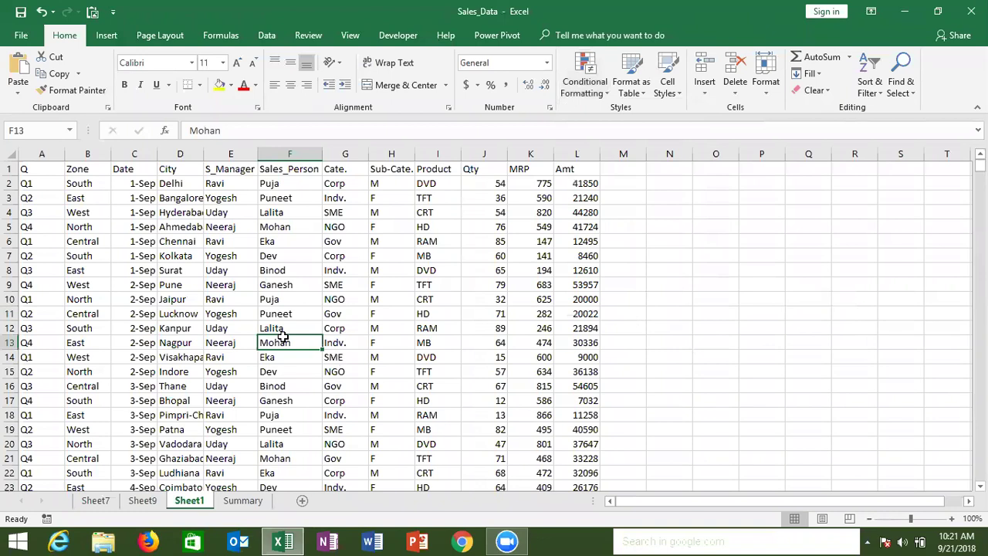
pyautogui.click(337, 282)
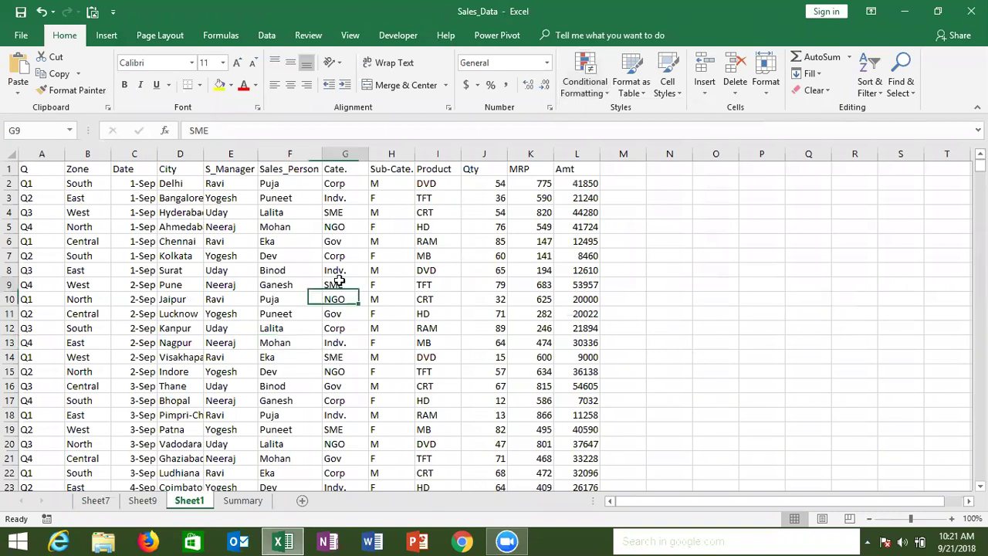
pyautogui.click(220, 87)
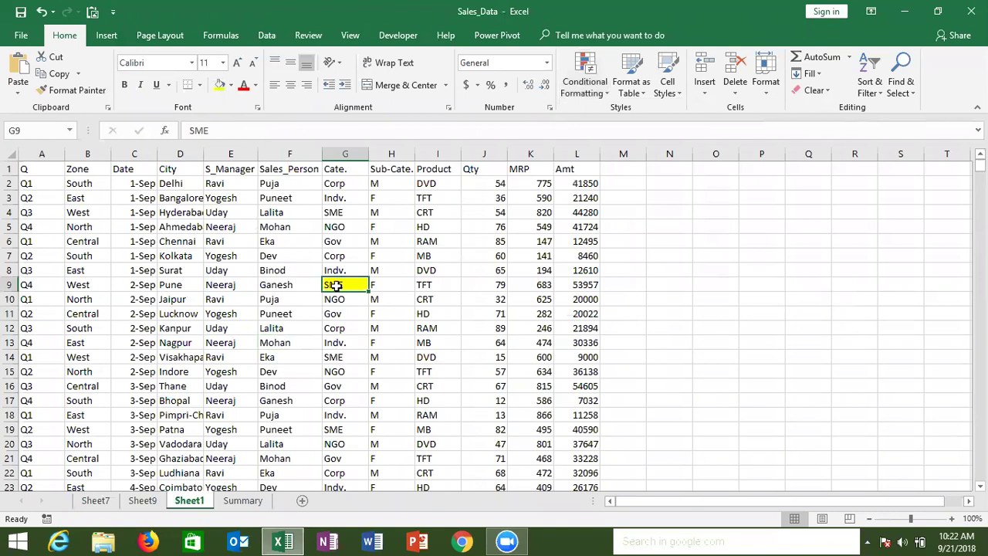
pyautogui.hotkey('ctrl', 'z')
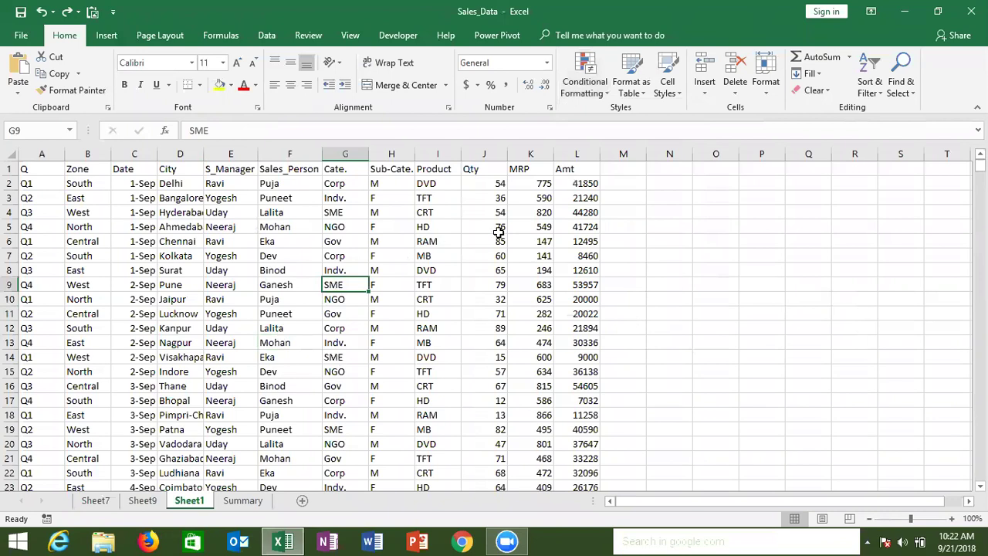
# Fill Qty cells J6 (85) and J12 (89) yellow, then undo both fills
pyautogui.click(486, 152)
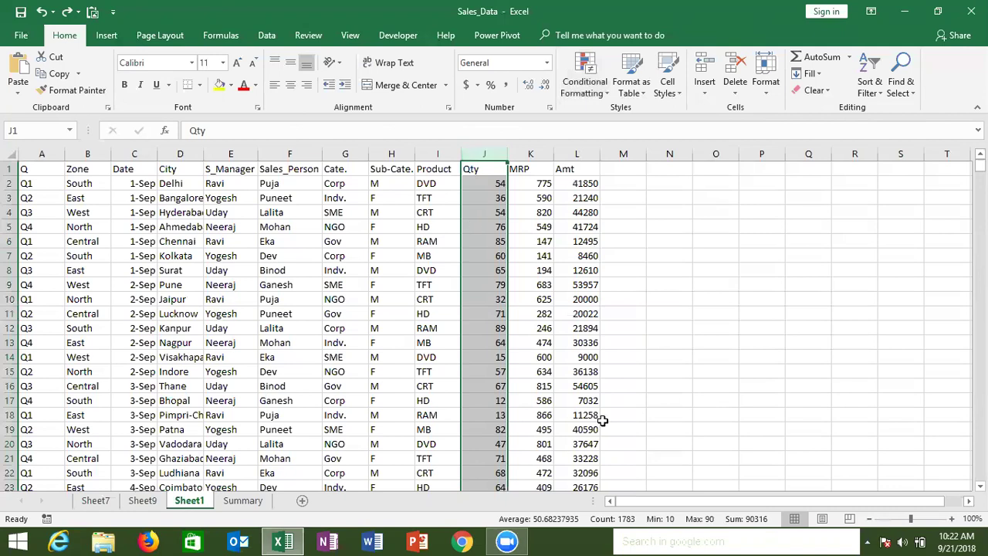
pyautogui.click(490, 238)
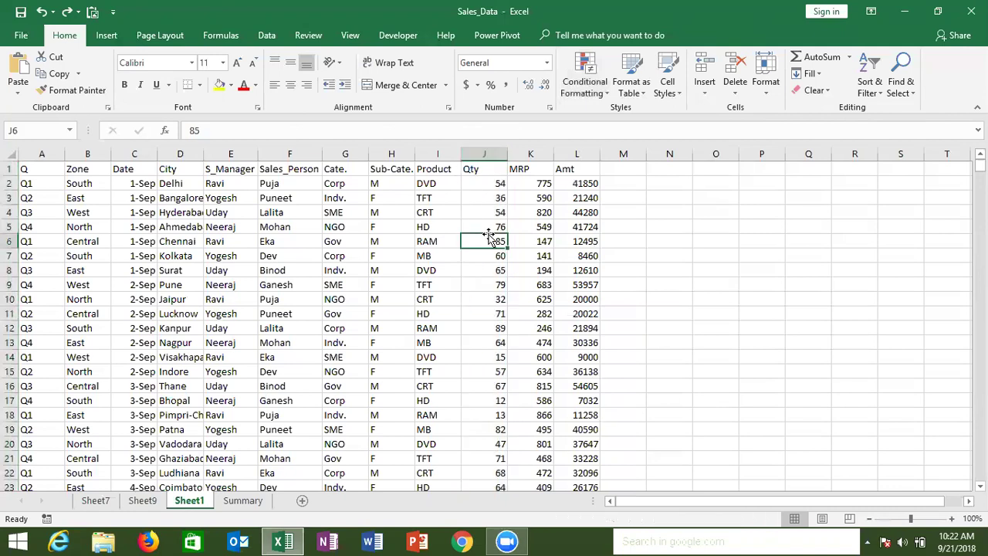
pyautogui.click(219, 85)
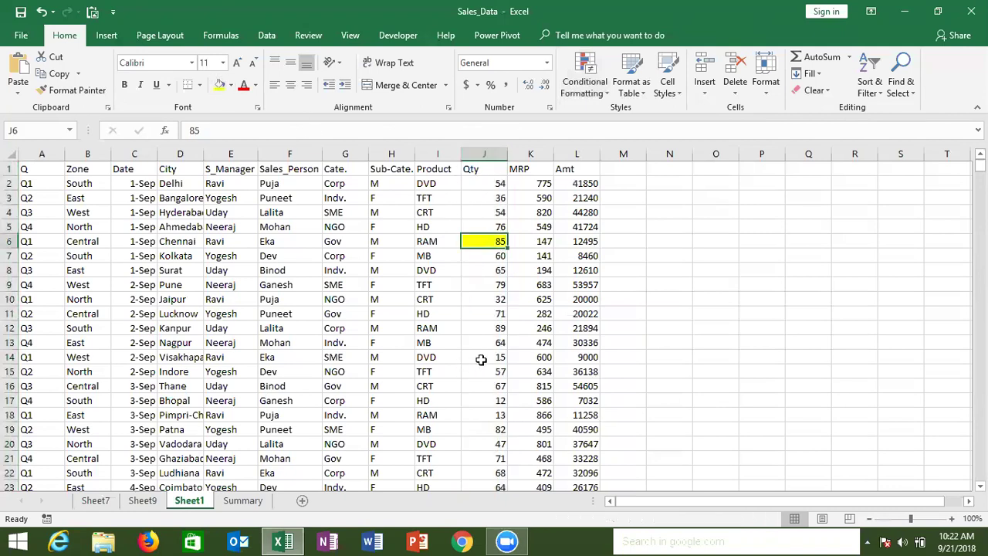
pyautogui.click(483, 328)
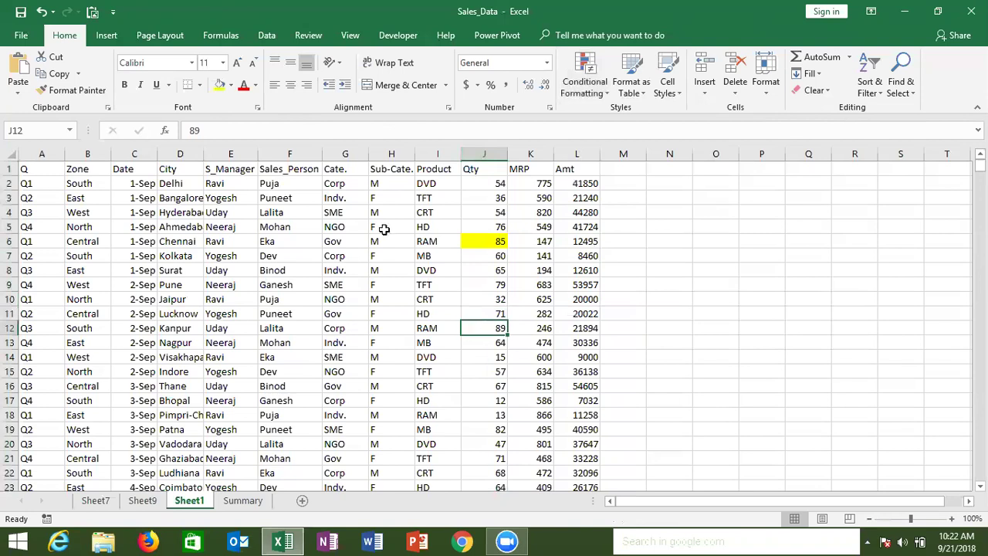
pyautogui.click(219, 85)
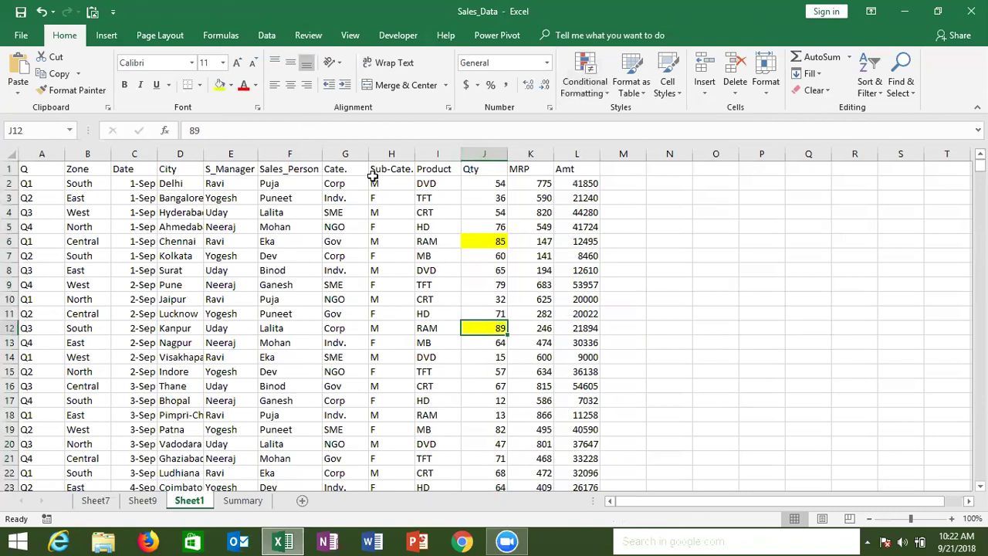
pyautogui.click(500, 241)
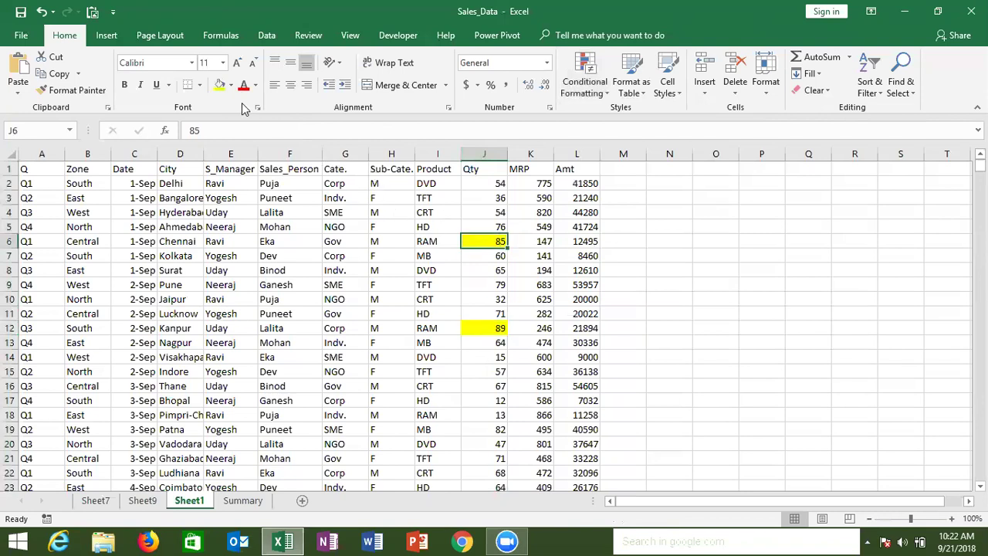
pyautogui.hotkey('ctrl', 'z')
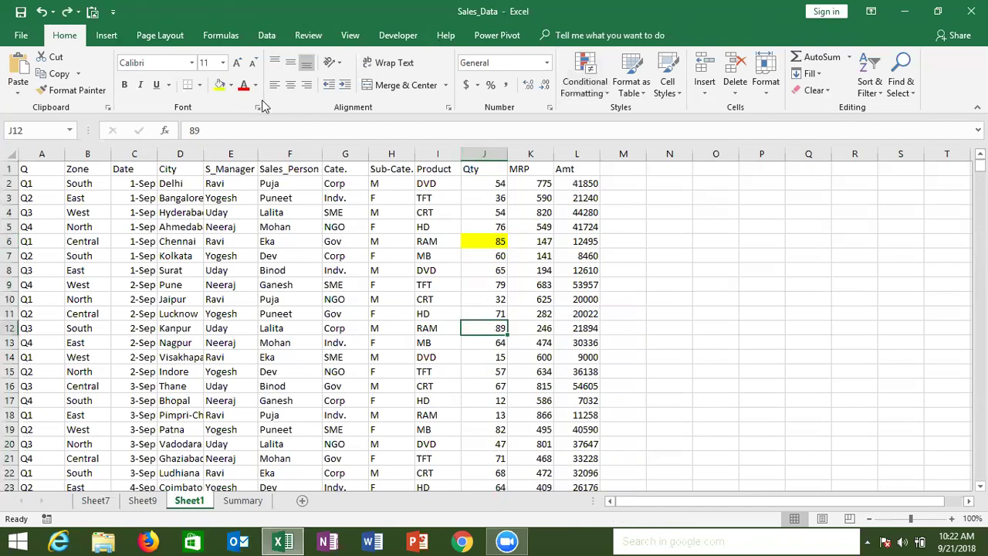
pyautogui.hotkey('ctrl', 'z')
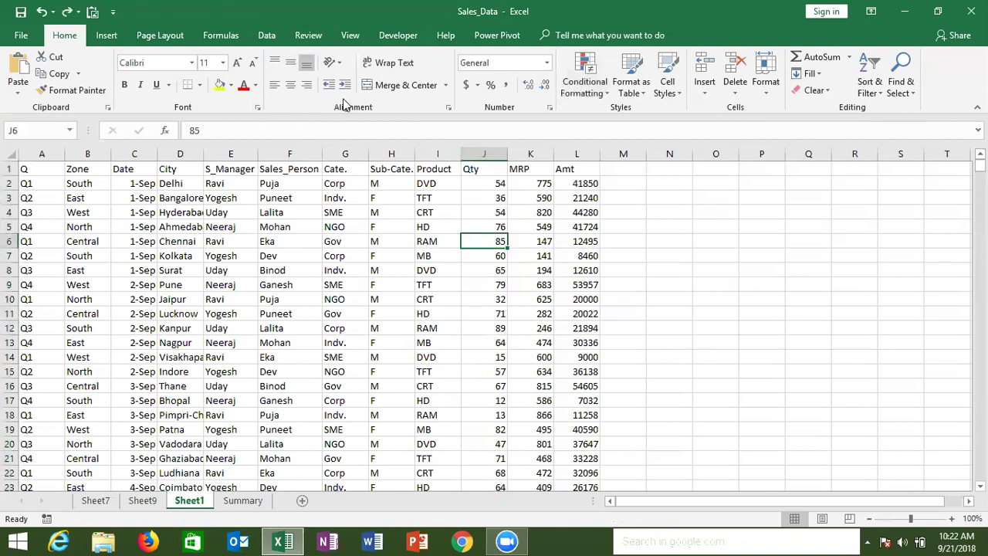
# Select column J (Qty) and browse the Conditional Formatting submenus, ending on Highlight Cells Rules
pyautogui.click(473, 154)
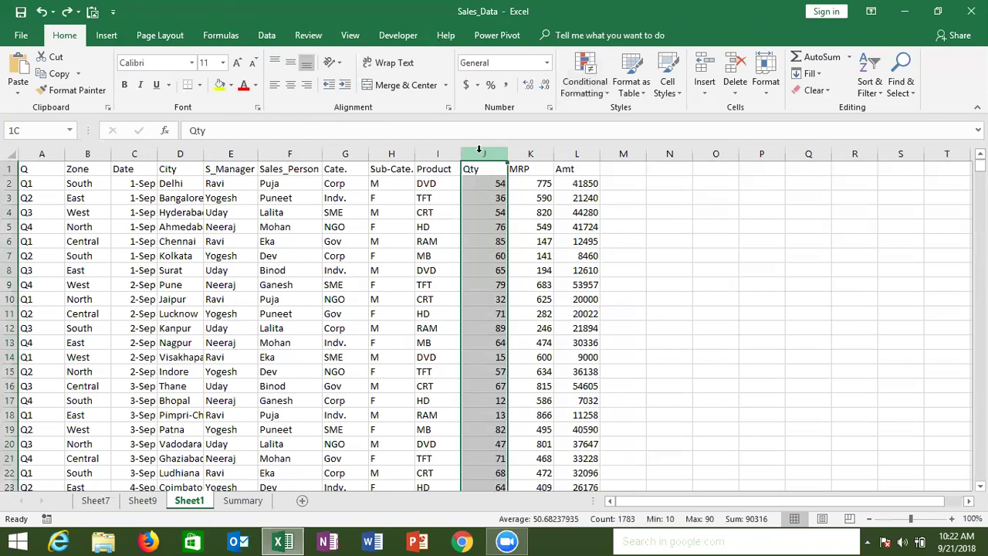
pyautogui.click(594, 91)
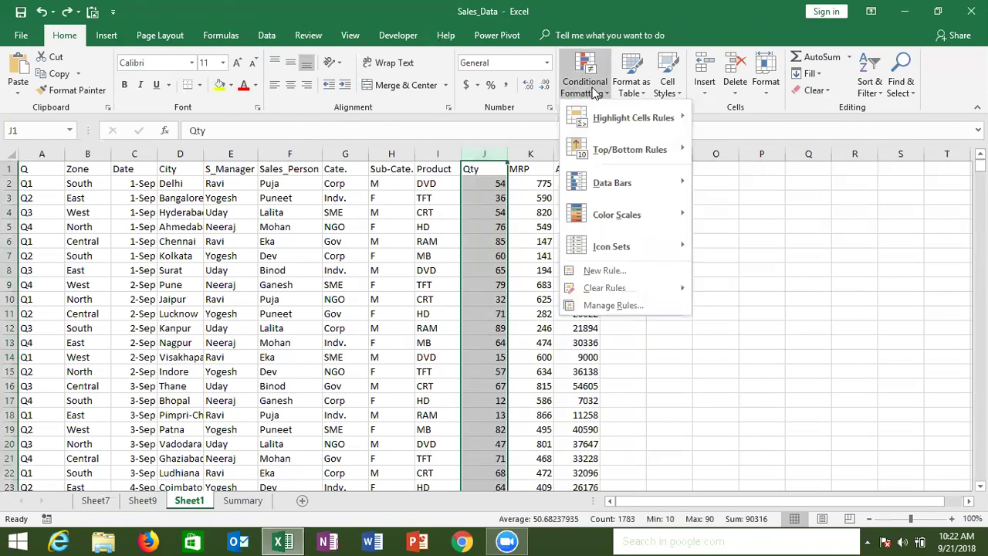
pyautogui.moveTo(606, 119)
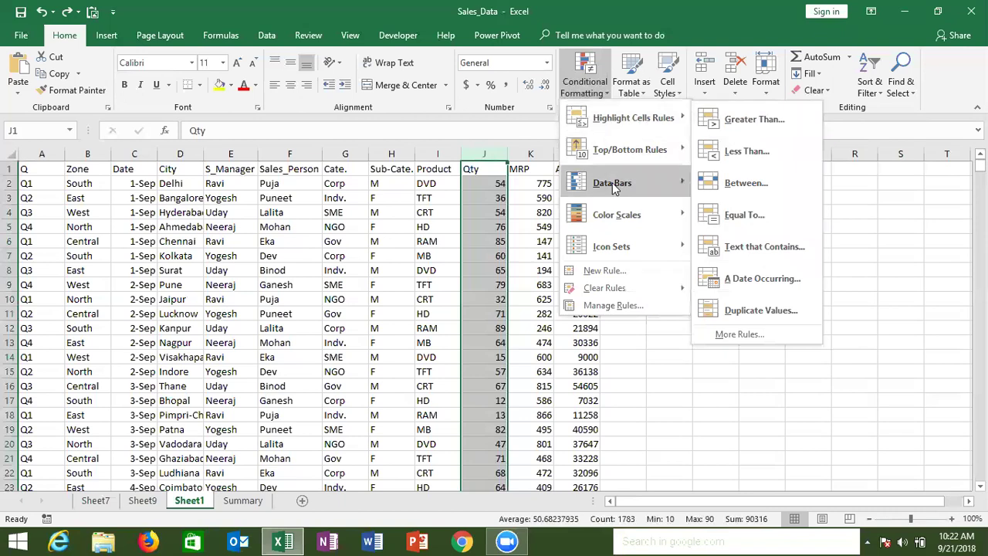
pyautogui.moveTo(618, 186)
pyautogui.moveTo(609, 247)
pyautogui.moveTo(595, 152)
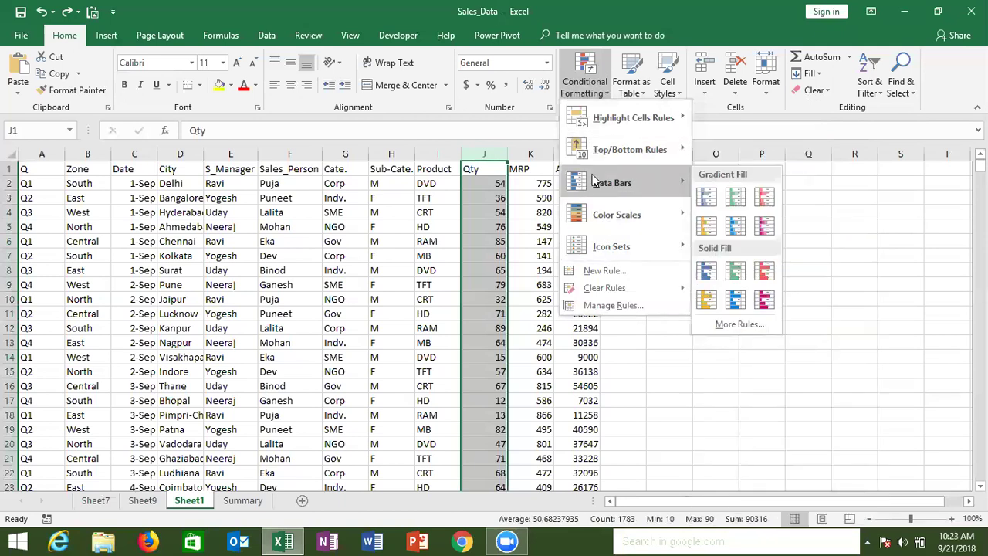
pyautogui.moveTo(600, 216)
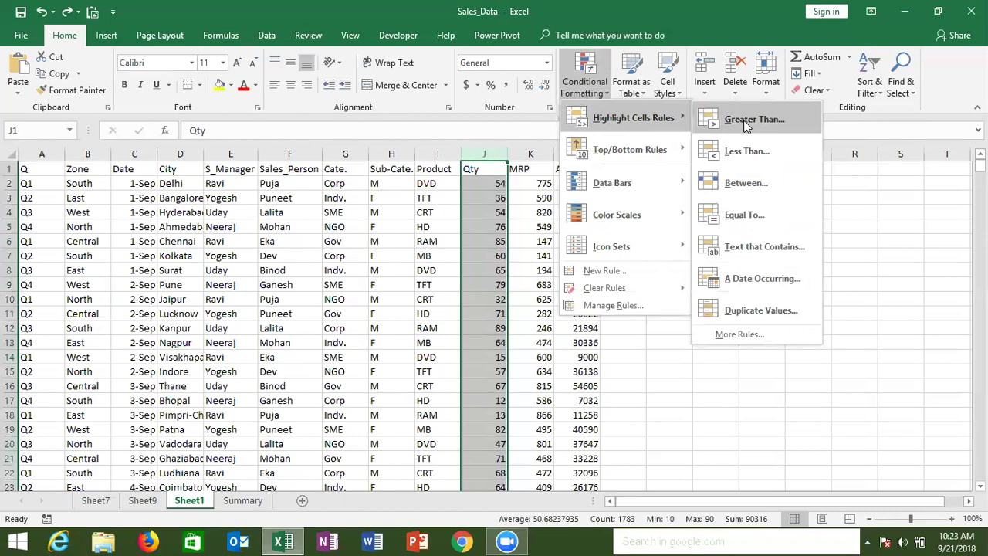
# Start a Greater Than highlight rule for Qty with threshold 80
pyautogui.click(746, 124)
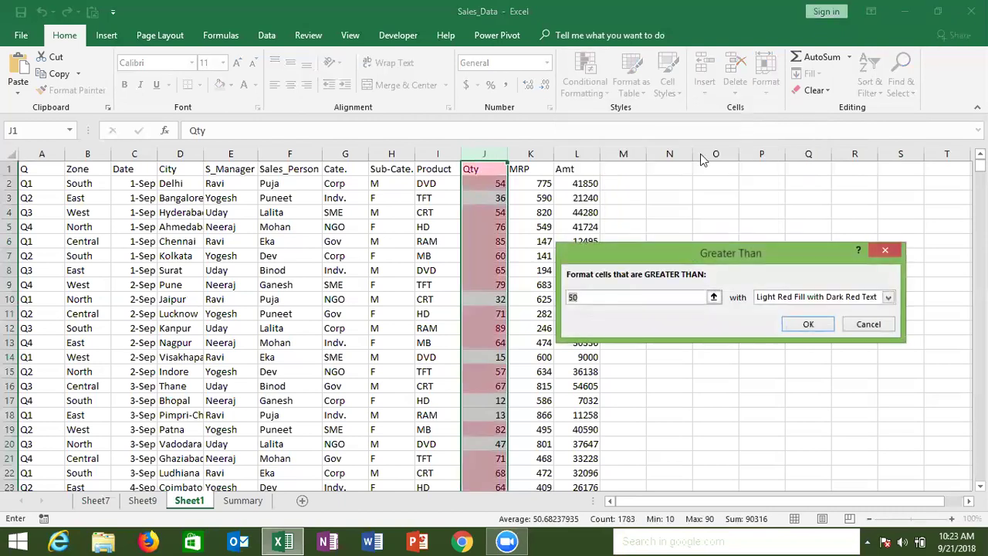
pyautogui.moveTo(686, 260); pyautogui.dragTo(701, 159)
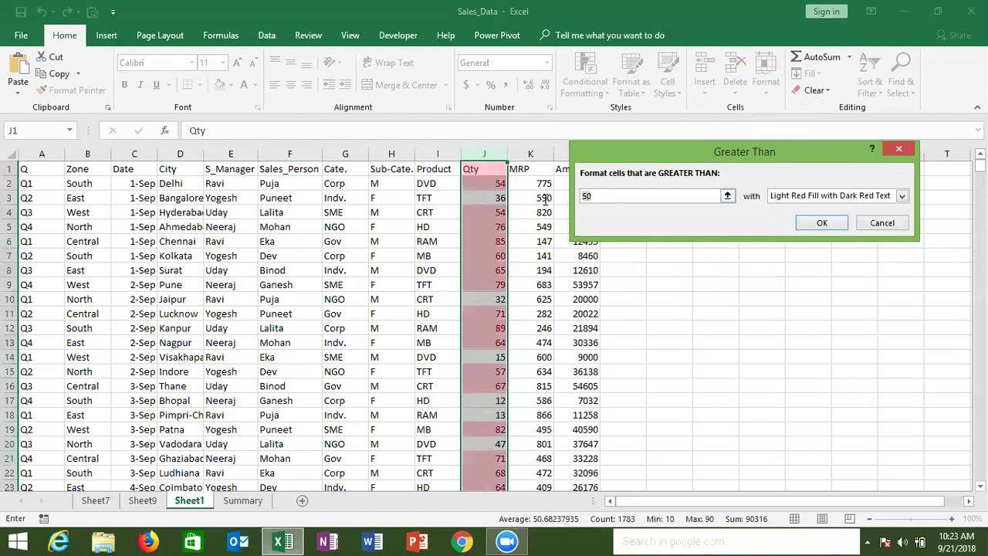
pyautogui.write('80')
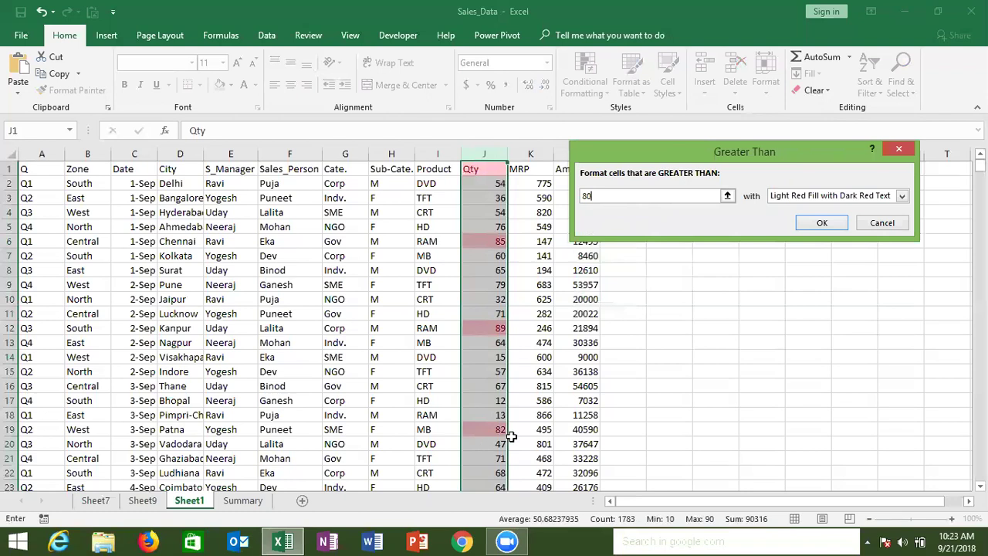
# Preview Yellow, Green and Light Red Fill styles for the over-80 rule
pyautogui.click(802, 197)
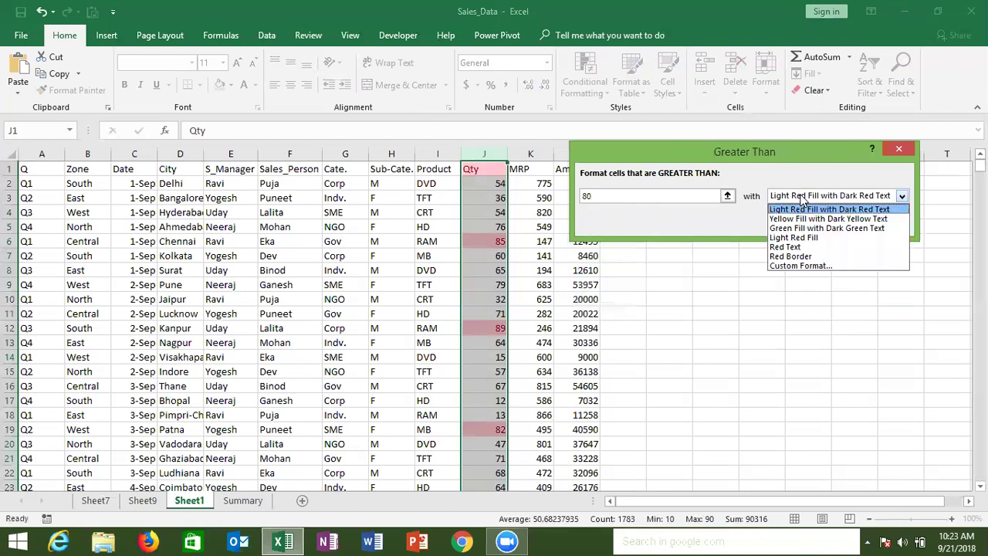
pyautogui.click(803, 219)
pyautogui.click(805, 200)
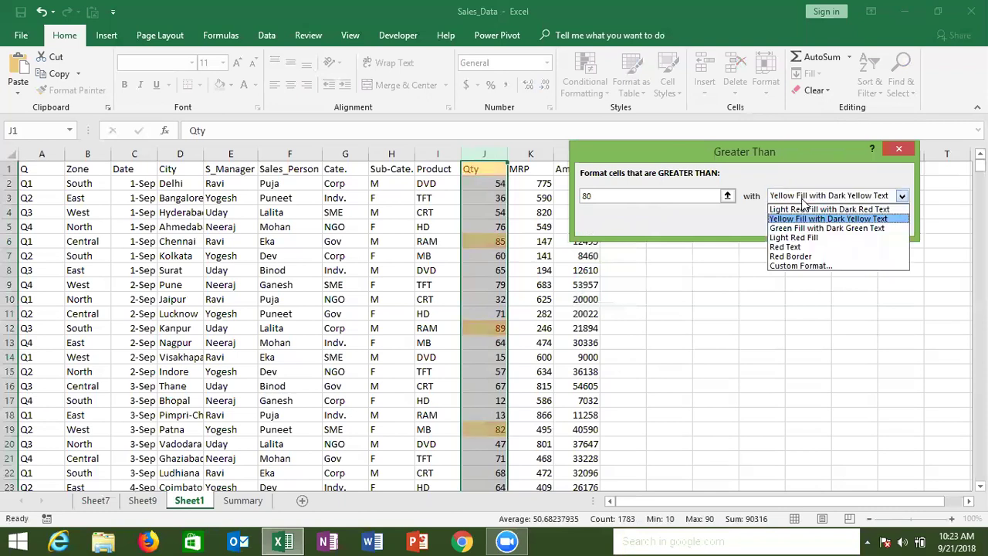
pyautogui.click(803, 228)
pyautogui.click(803, 198)
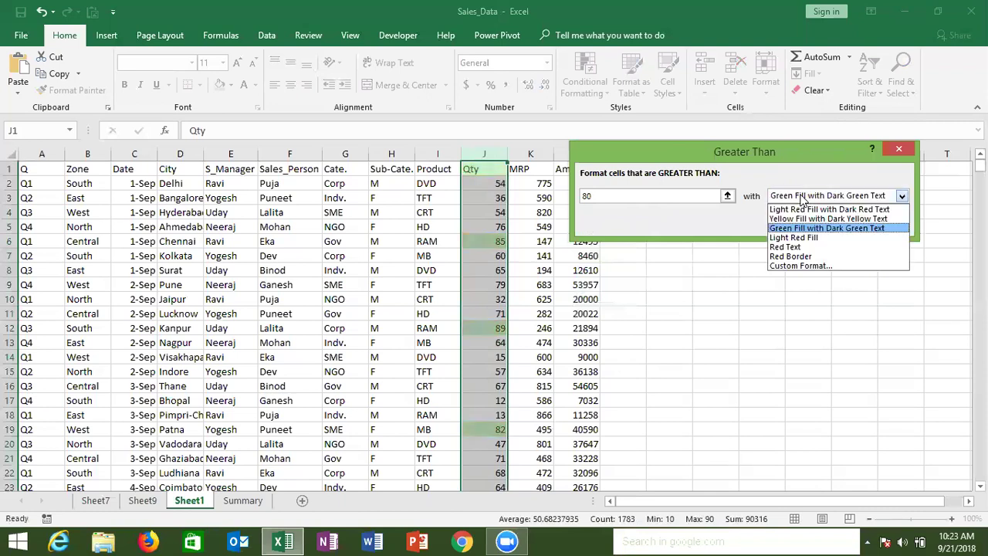
pyautogui.click(807, 238)
pyautogui.click(809, 200)
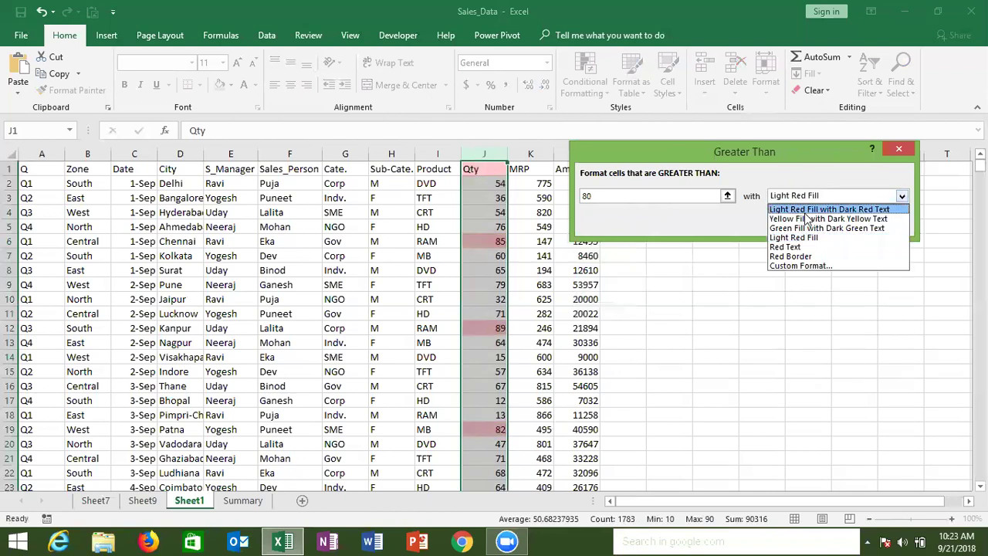
# Give the Greater Than 80 rule a custom light blue fill format
pyautogui.click(802, 266)
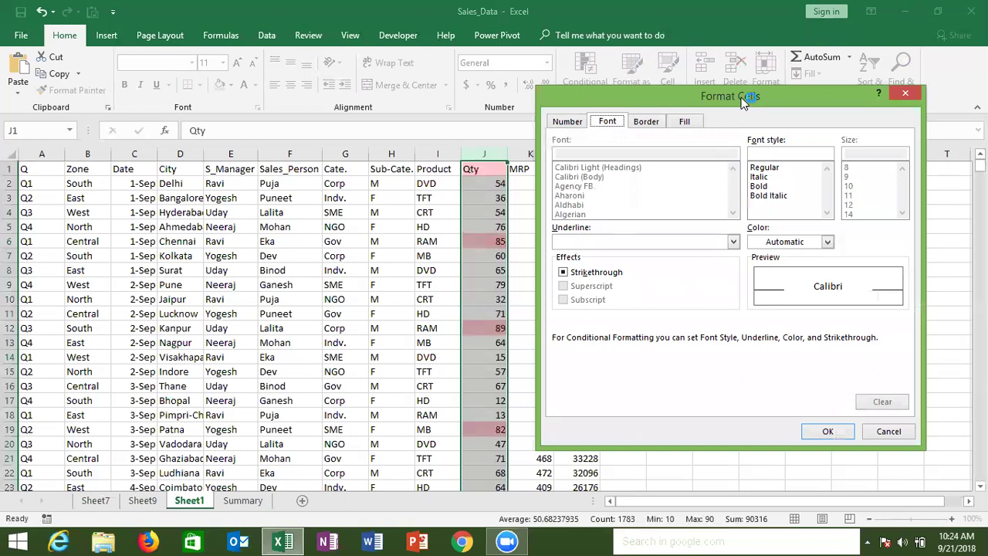
pyautogui.moveTo(734, 96); pyautogui.dragTo(651, 93)
pyautogui.click(606, 119)
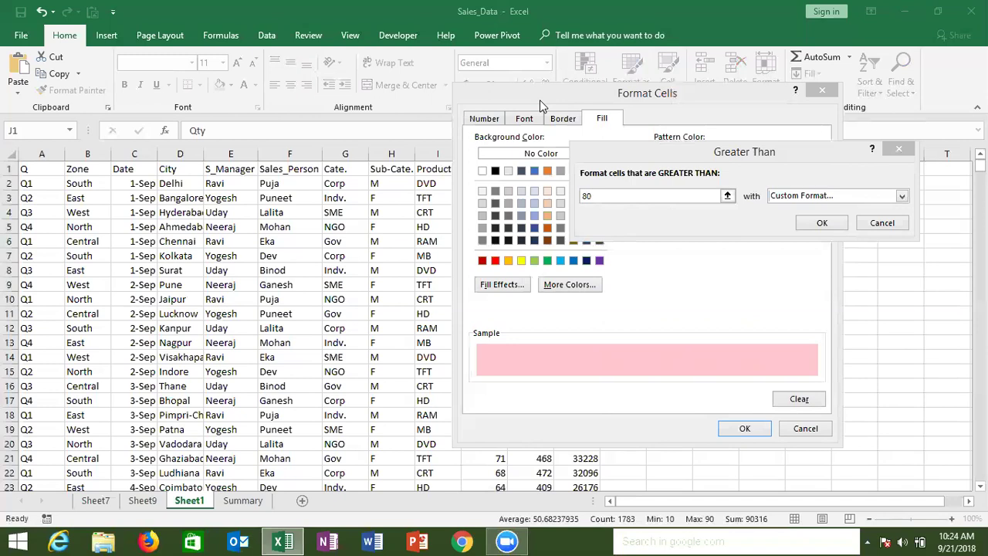
pyautogui.click(617, 272)
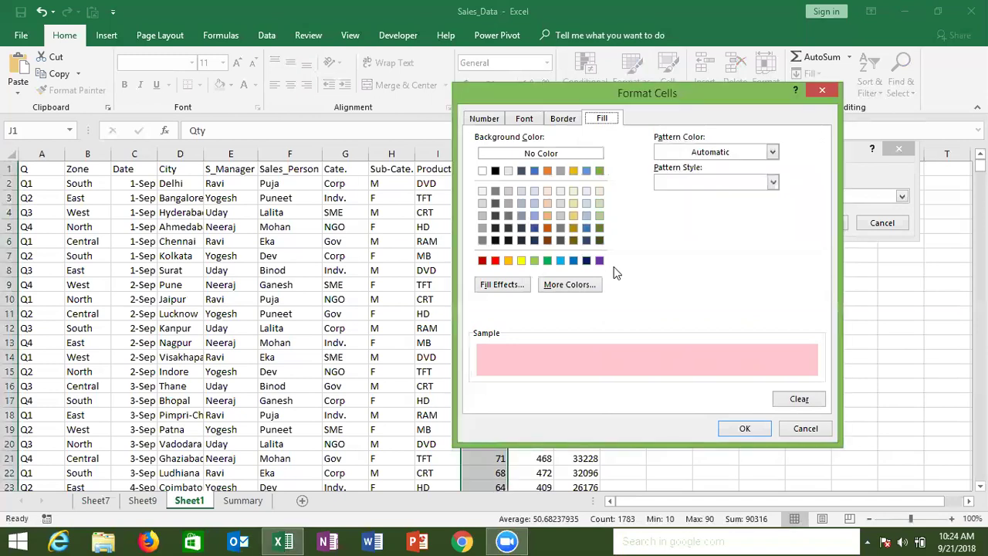
pyautogui.click(561, 262)
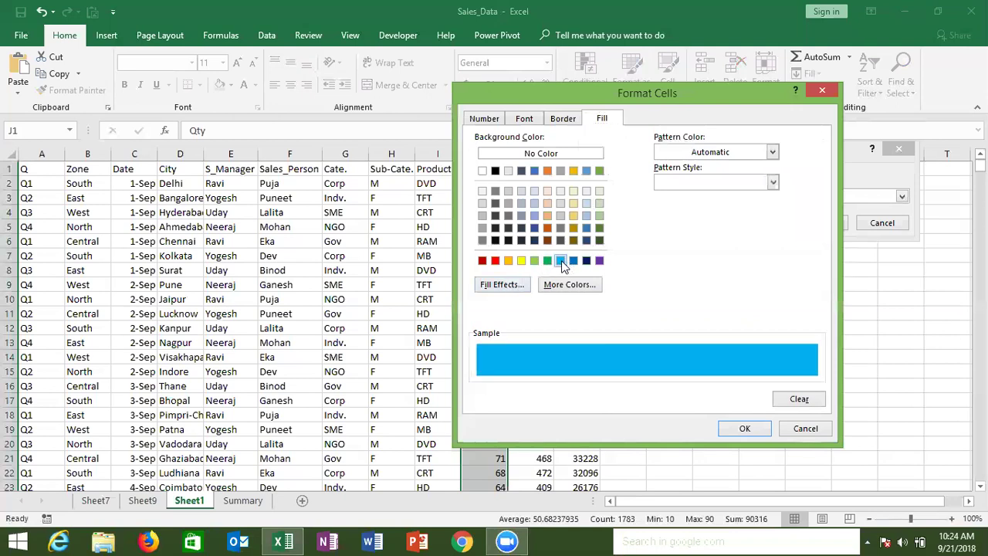
pyautogui.click(744, 429)
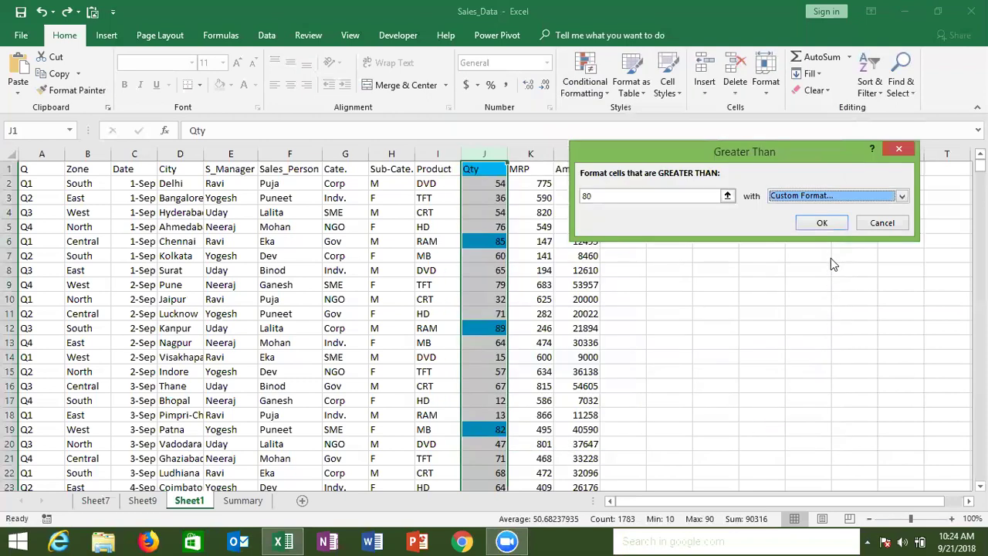
# Apply the blue greater-than-80 highlight rule to the Qty column
pyautogui.click(822, 223)
pyautogui.click(653, 273)
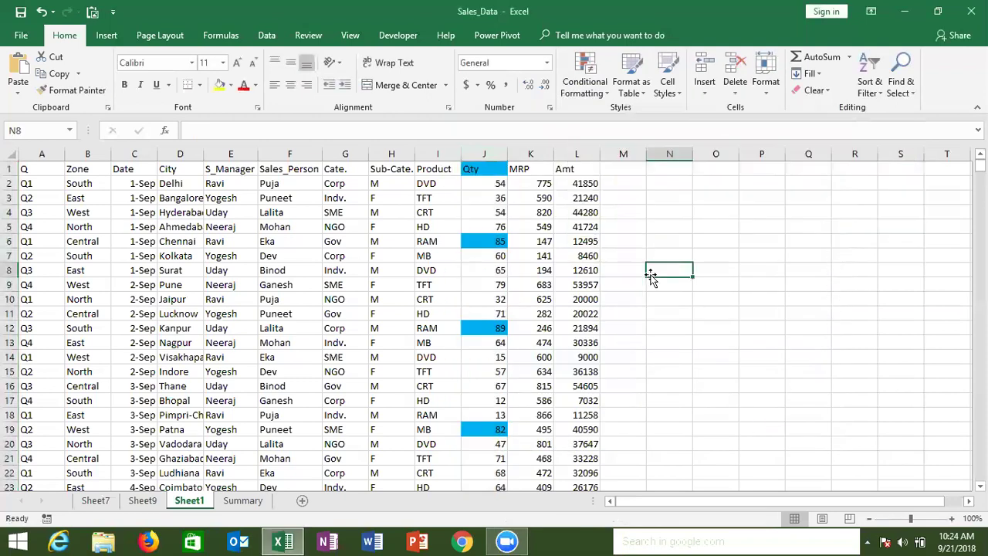
pyautogui.moveTo(979, 165); pyautogui.dragTo(979, 169)
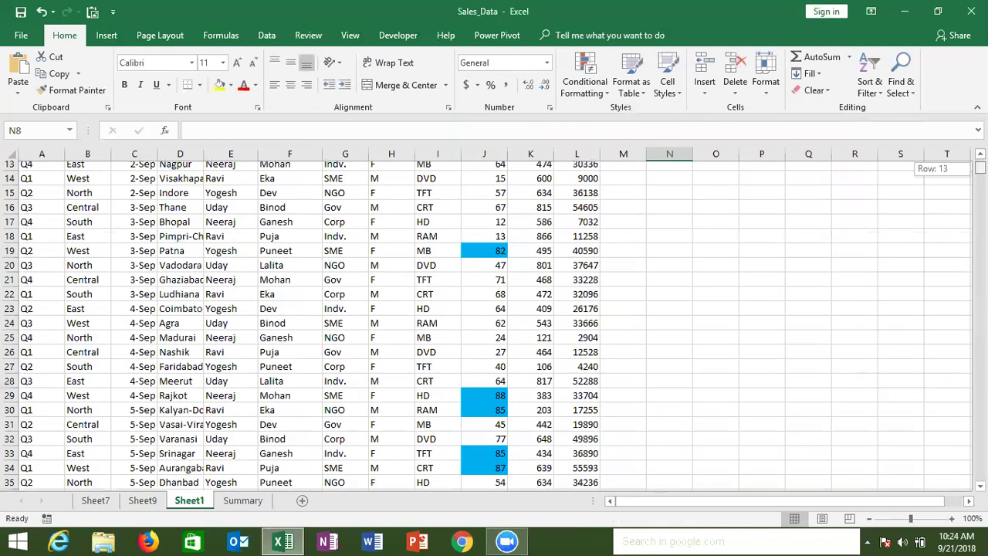
pyautogui.moveTo(980, 168)
pyautogui.mouseDown()
pyautogui.moveTo(980, 177)
pyautogui.moveTo(979, 164)
pyautogui.mouseUp()
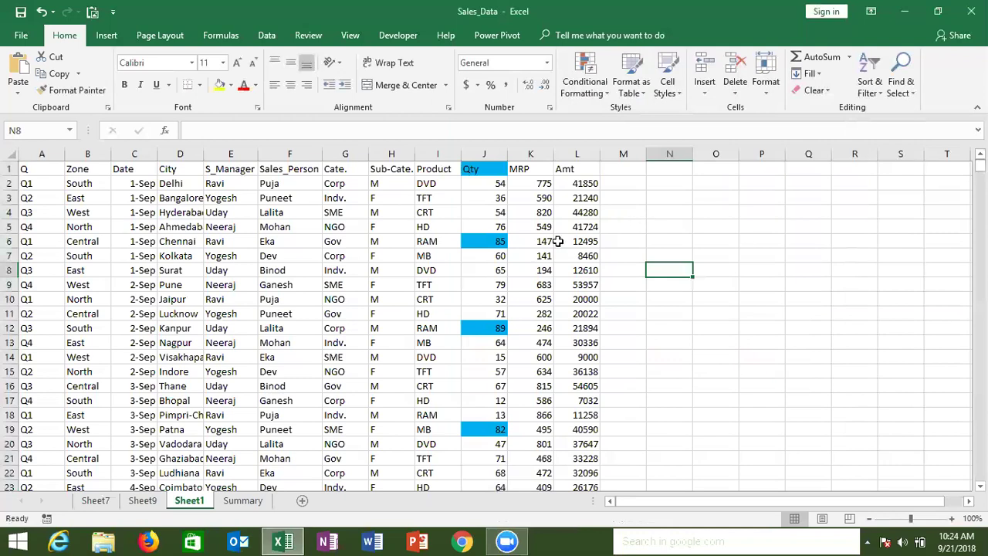
# Change Qty cell J6 from 85 to 78 and J7 to 90
pyautogui.click(497, 243)
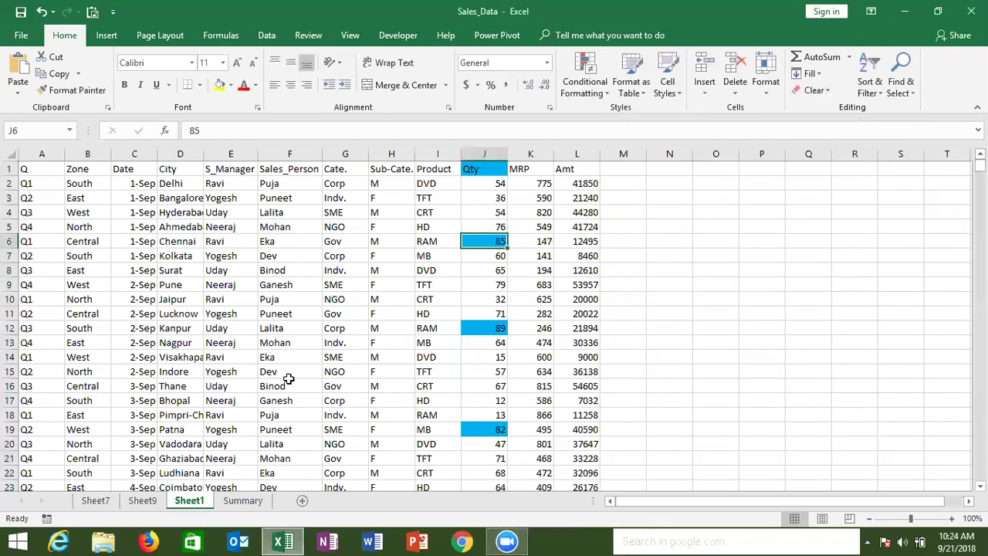
pyautogui.write('78')
pyautogui.press('Return')
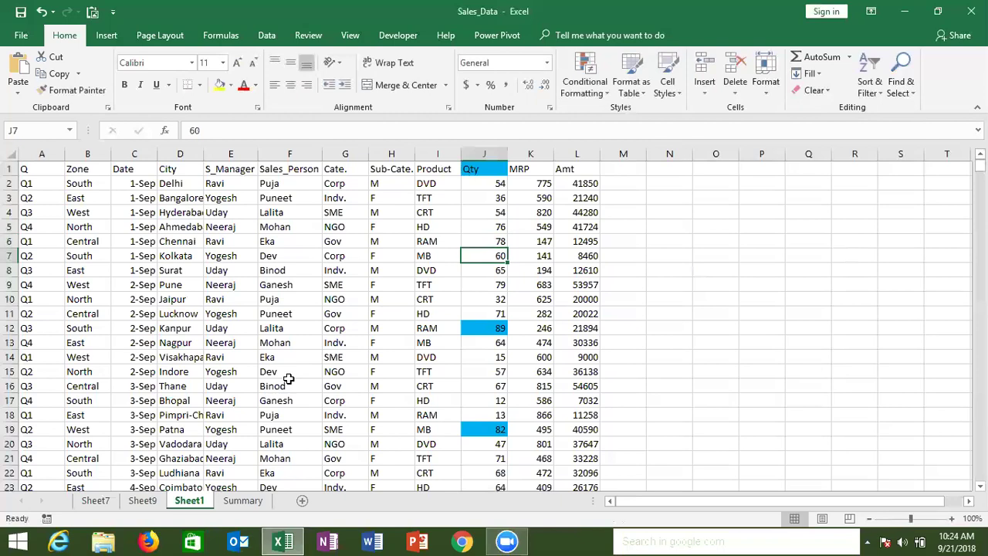
pyautogui.press('Up')
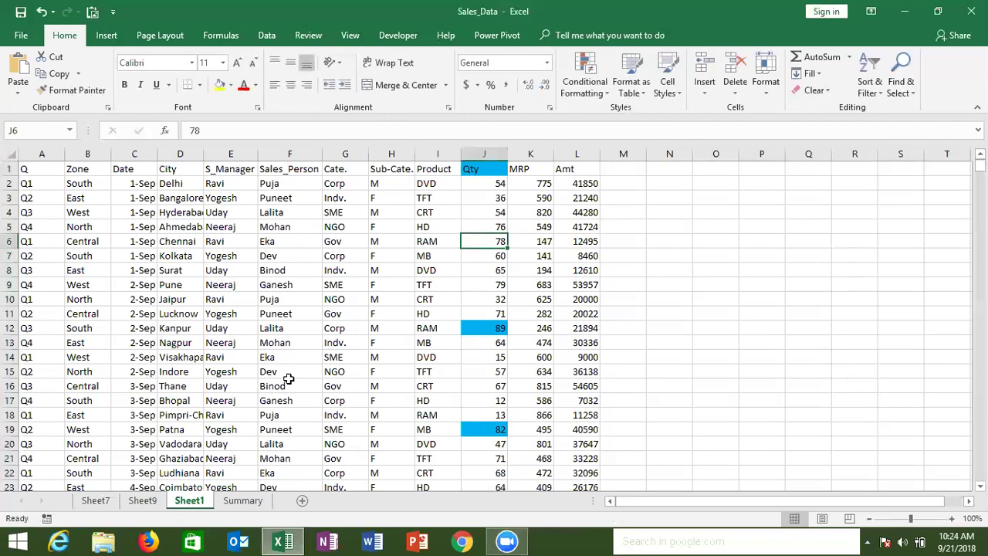
pyautogui.press('Down')
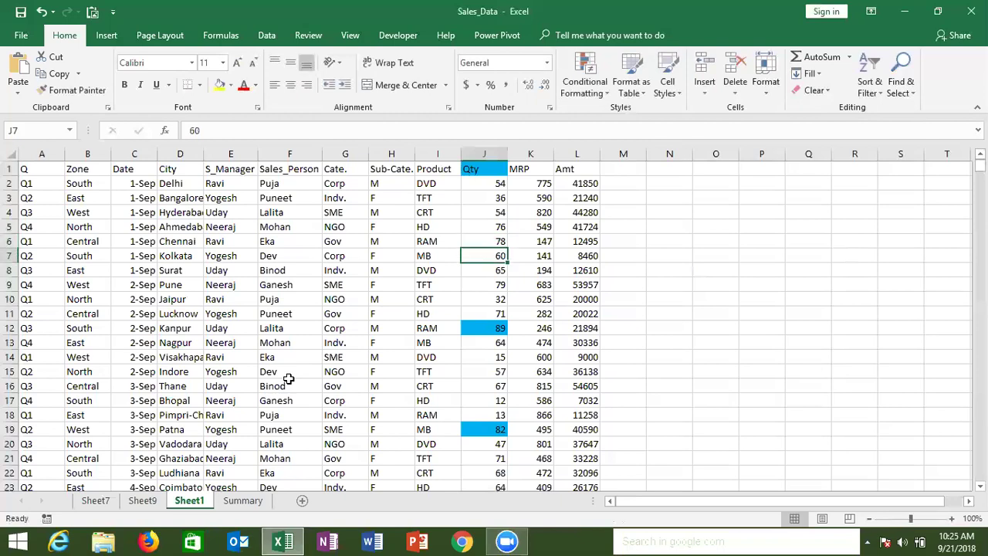
pyautogui.write('90')
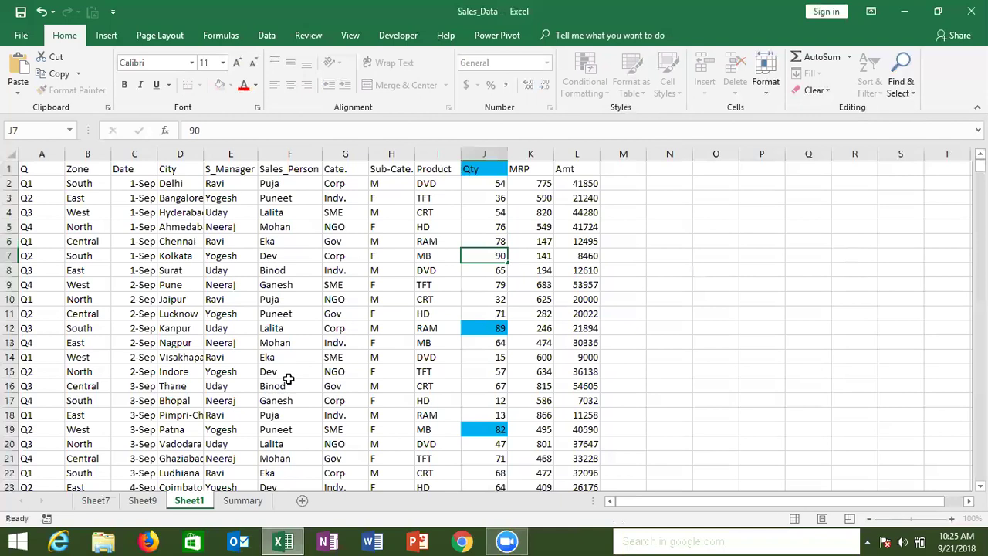
pyautogui.press('Return')
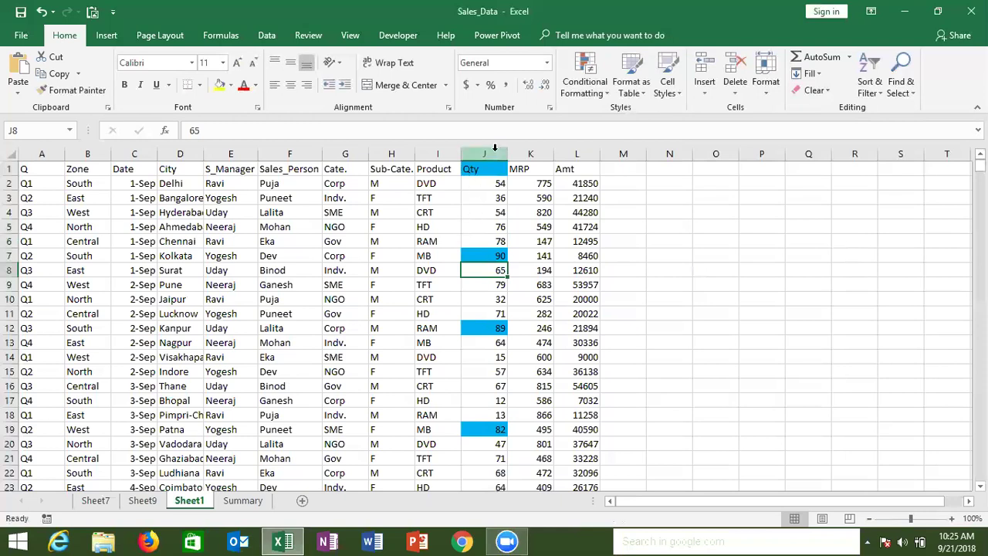
# Reselect the whole Qty column
pyautogui.click(499, 148)
pyautogui.moveTo(499, 148); pyautogui.dragTo(578, 81)
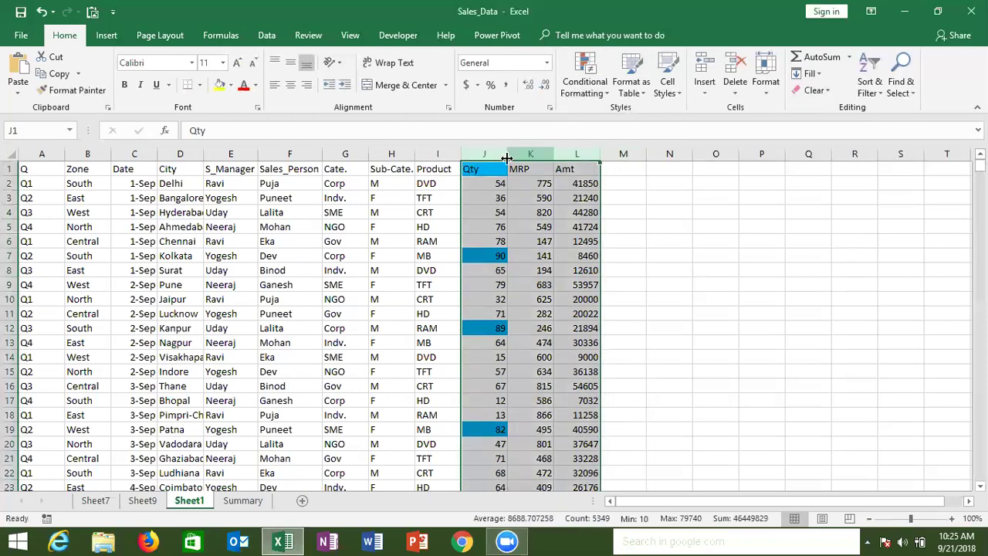
pyautogui.moveTo(497, 158); pyautogui.dragTo(485, 159)
pyautogui.click(584, 81)
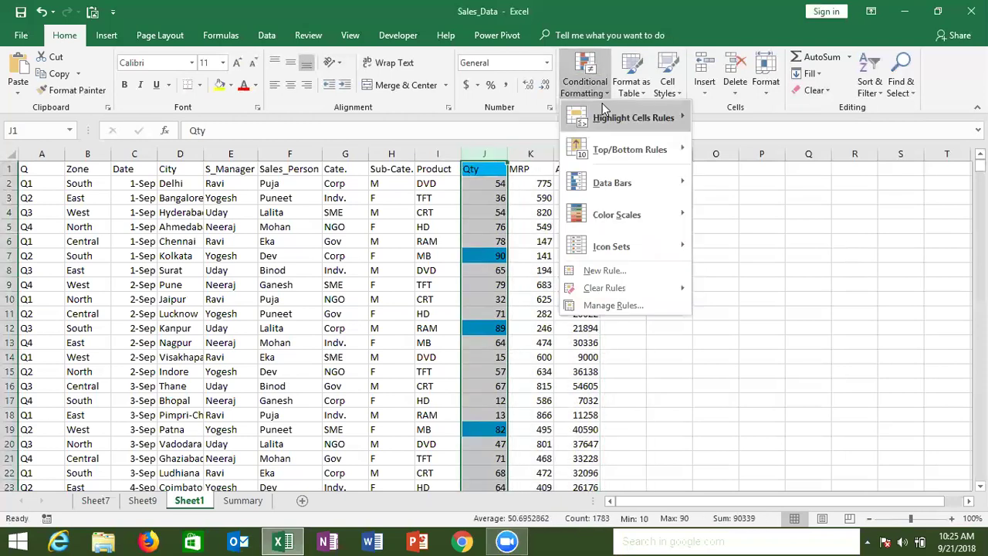
pyautogui.moveTo(606, 117)
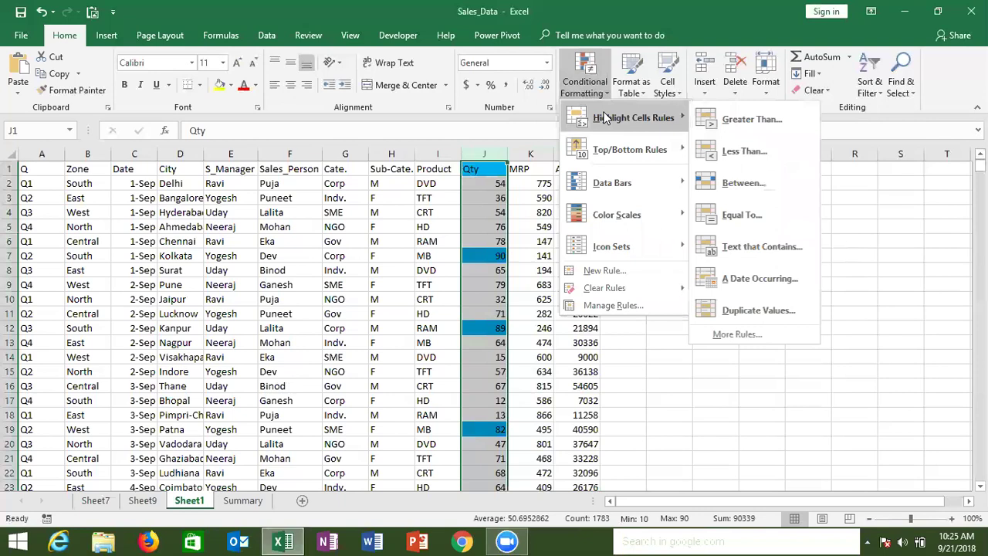
pyautogui.click(723, 150)
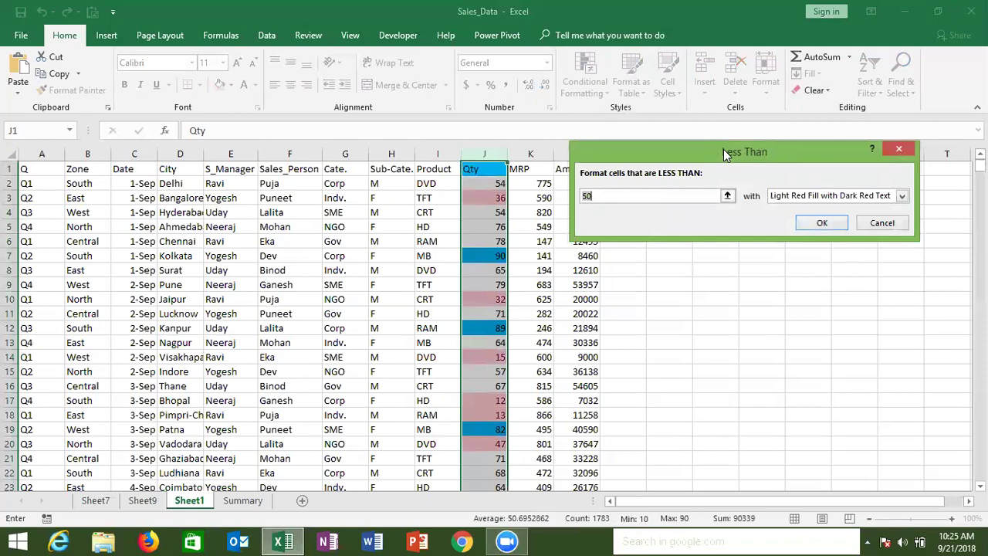
pyautogui.press('Escape')
pyautogui.click(584, 93)
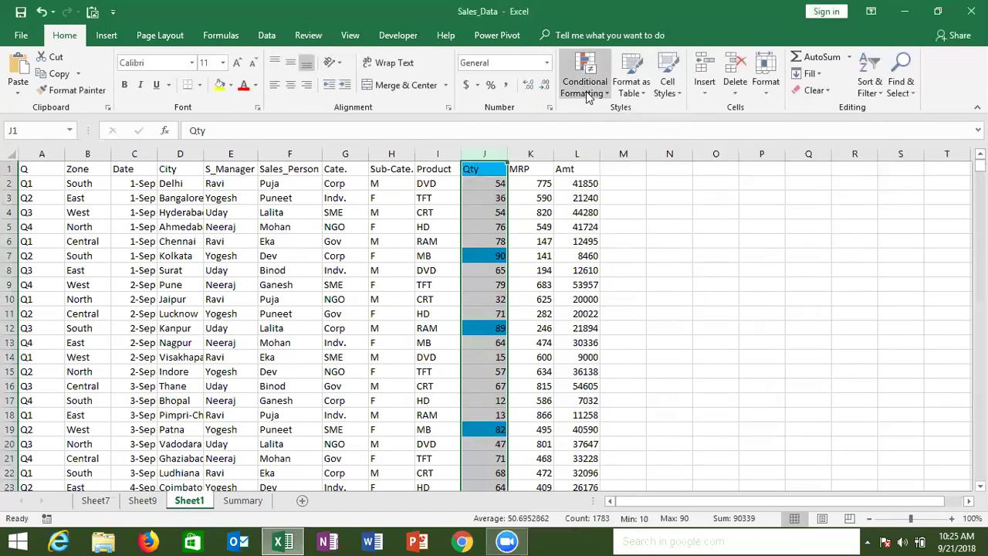
pyautogui.moveTo(597, 117)
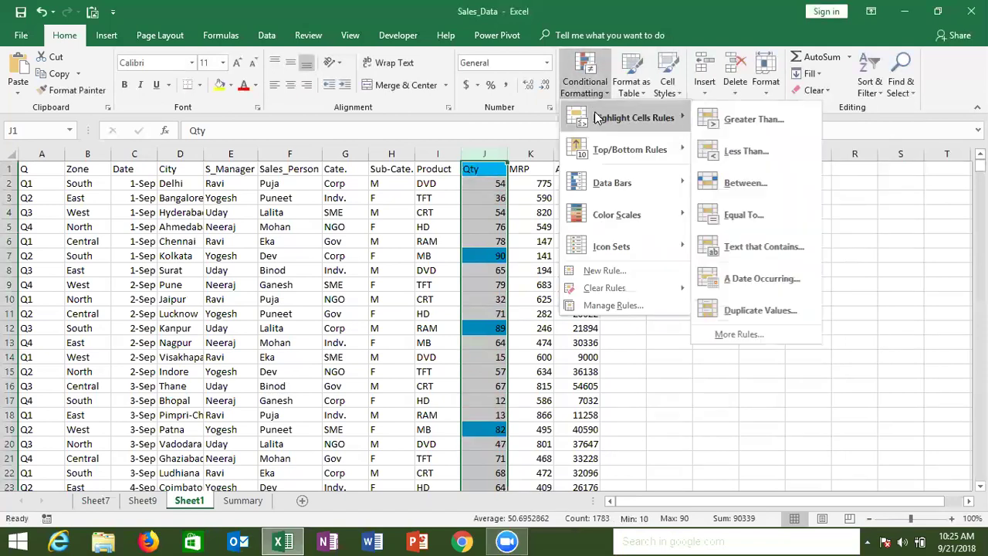
pyautogui.click(755, 183)
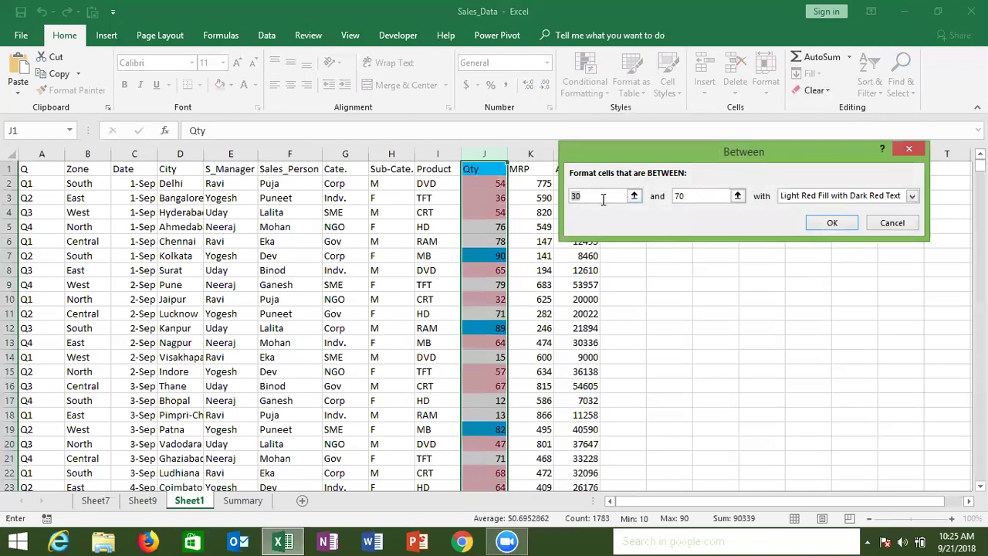
pyautogui.doubleClick(718, 199)
pyautogui.click(810, 197)
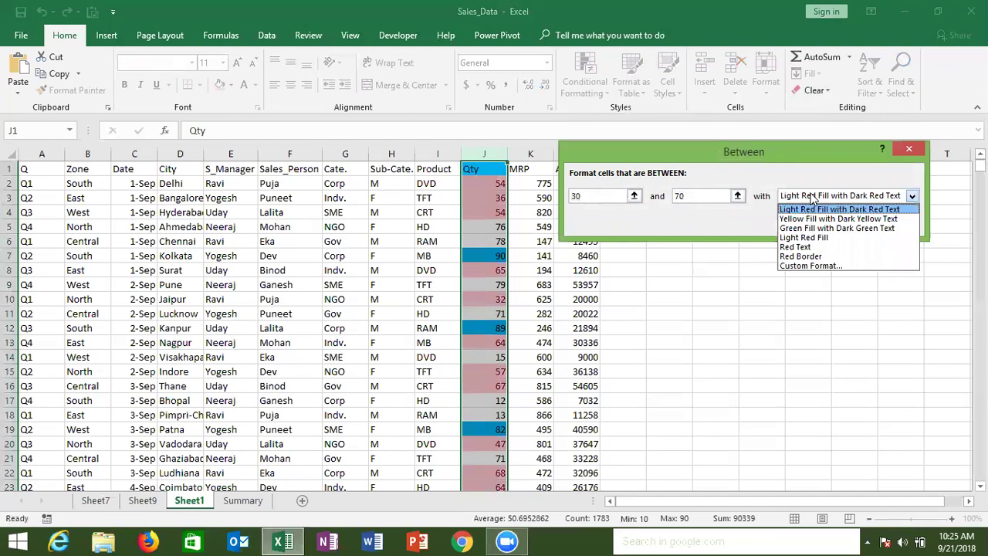
pyautogui.press('Escape')
pyautogui.press('Escape')
pyautogui.moveTo(810, 196); pyautogui.dragTo(491, 150)
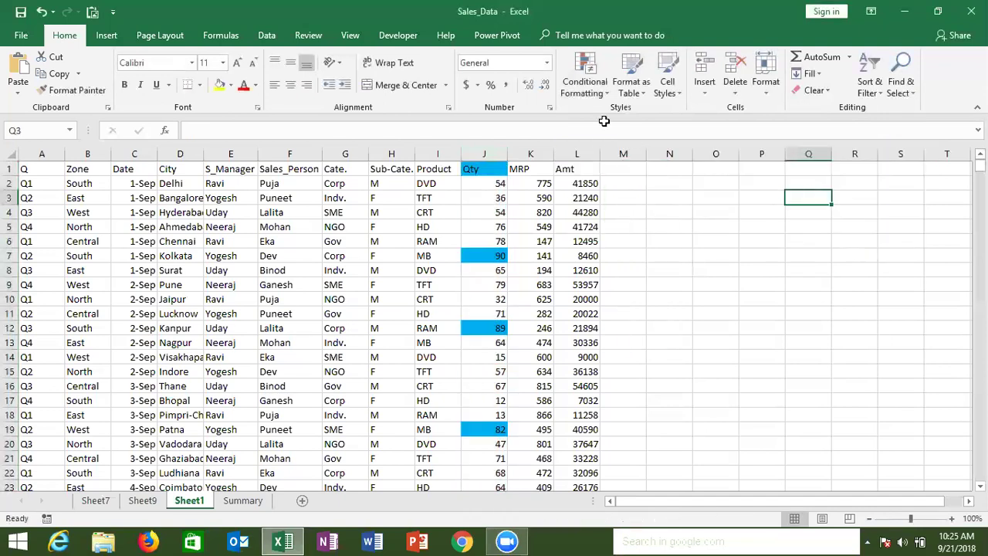
pyautogui.click(491, 150)
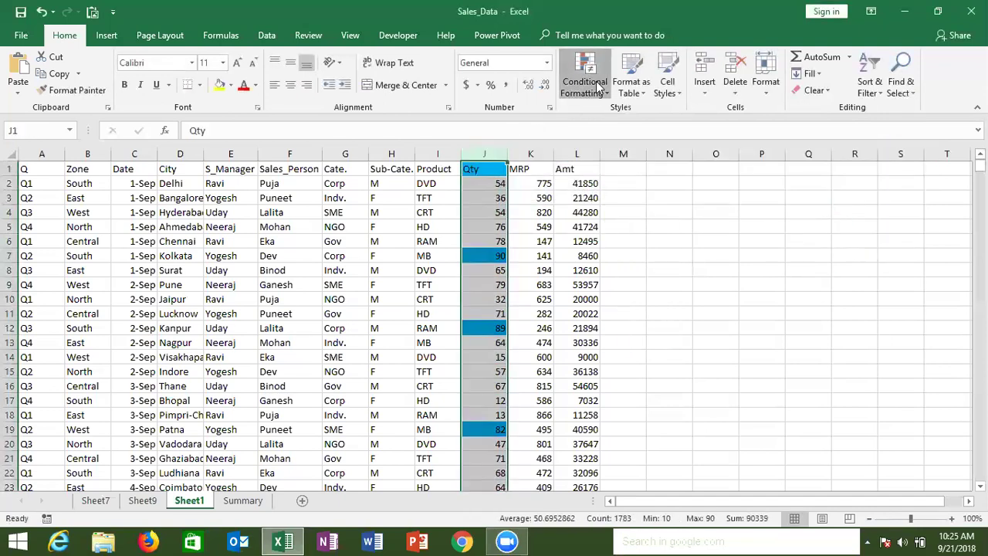
pyautogui.click(584, 78)
pyautogui.moveTo(652, 114)
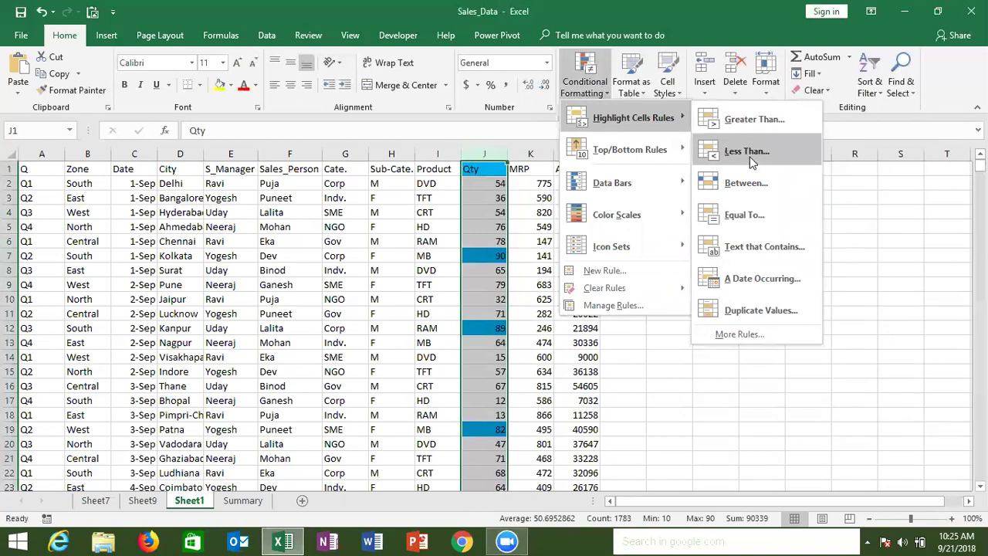
pyautogui.click(753, 210)
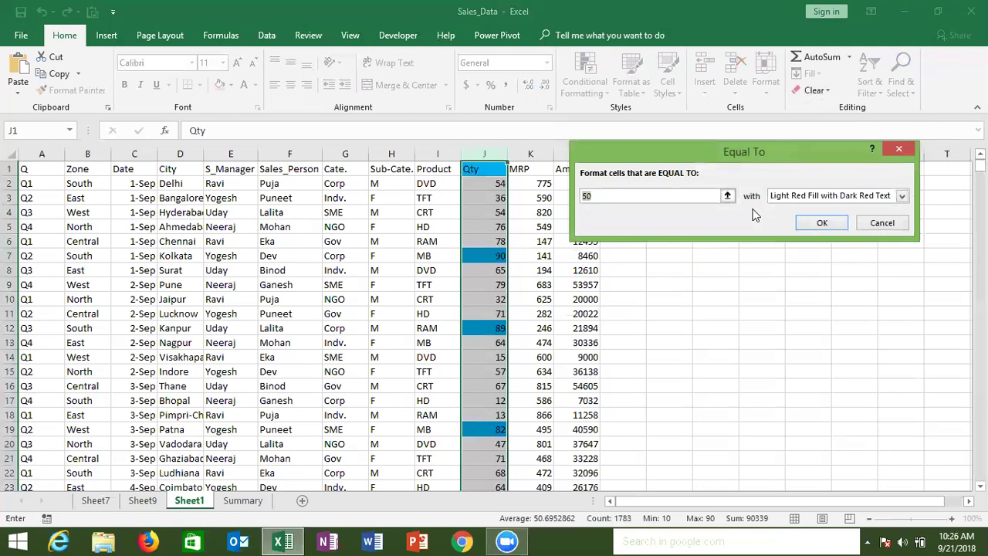
pyautogui.write('78')
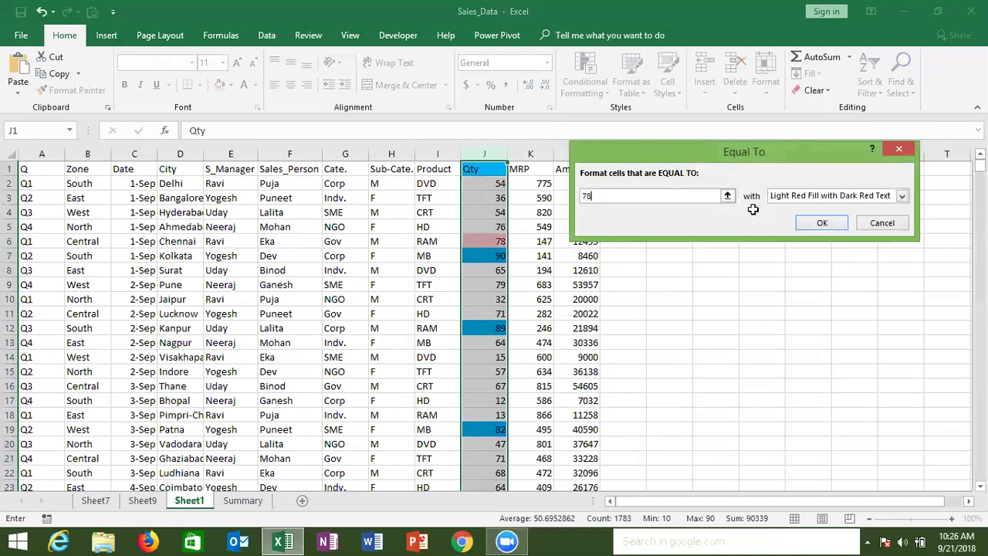
pyautogui.press('Escape')
# Start an Equal To DVD rule on the Product column, then cancel it unapplied
pyautogui.click(435, 156)
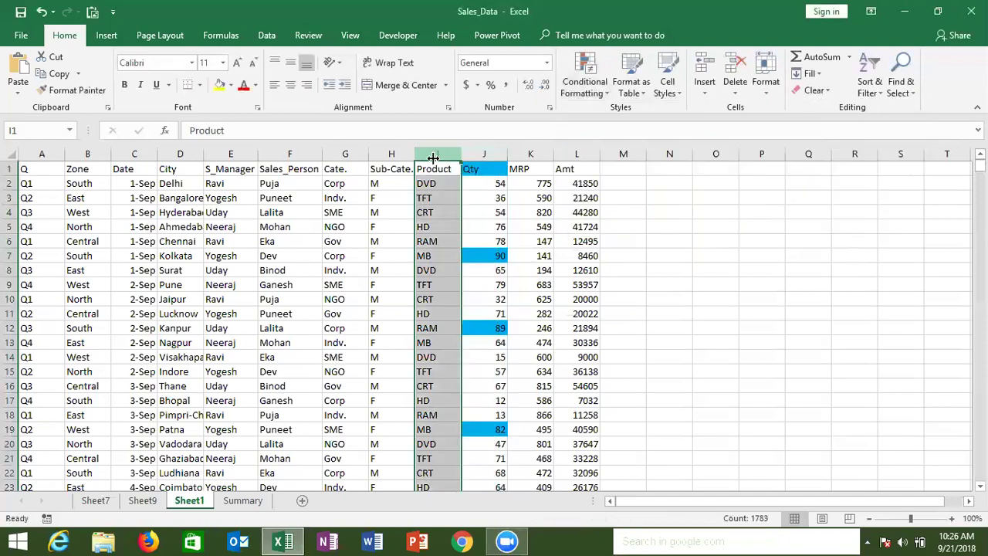
pyautogui.click(587, 95)
pyautogui.moveTo(595, 116)
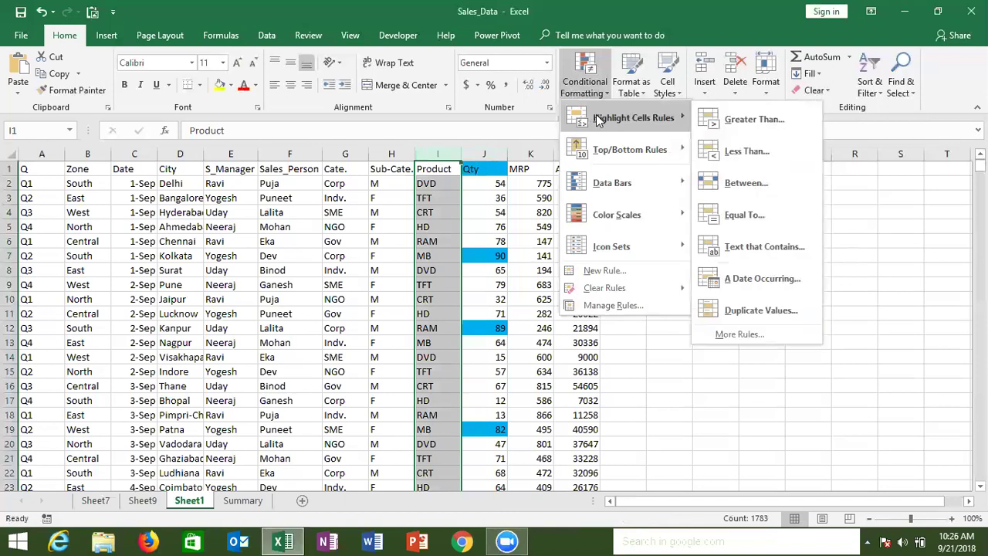
pyautogui.click(756, 223)
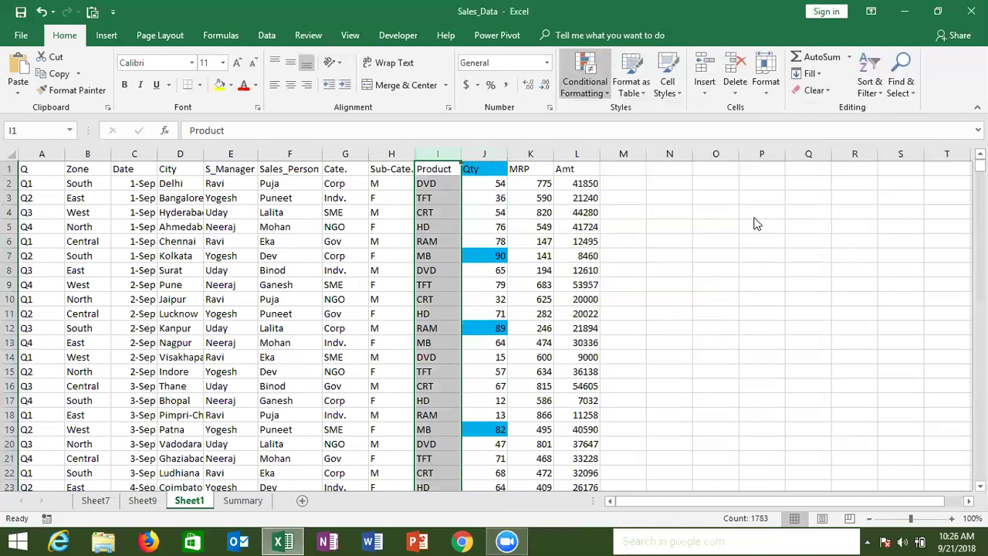
pyautogui.write('DVD')
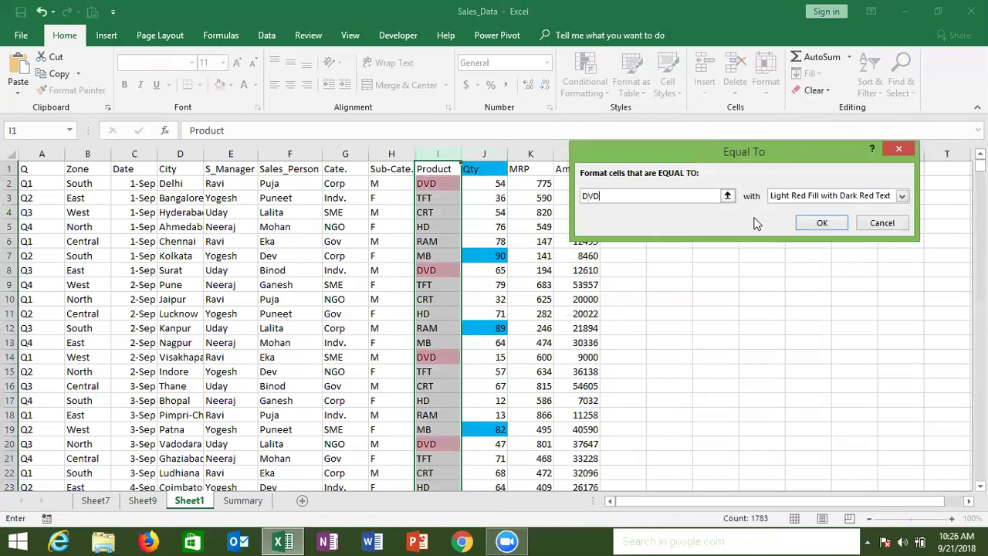
pyautogui.press('Escape')
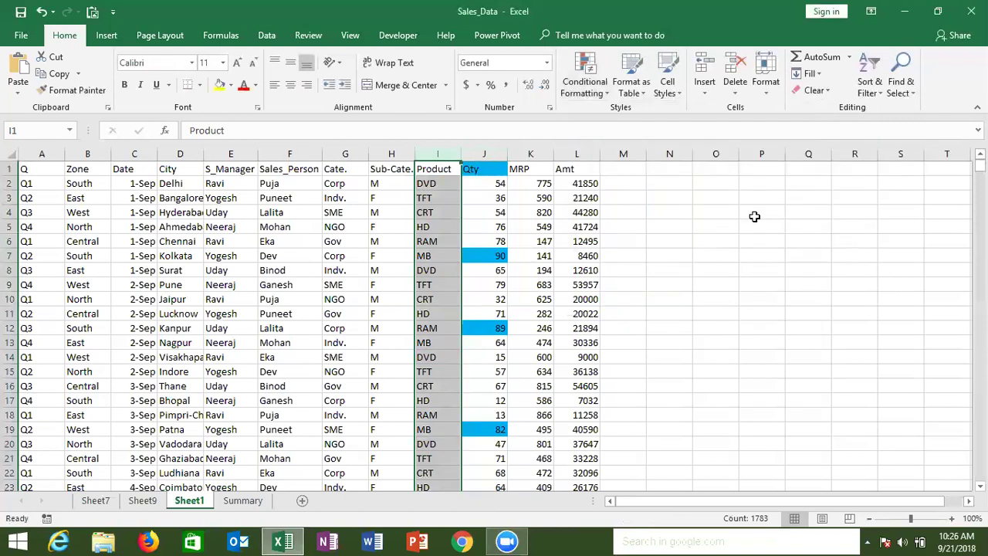
pyautogui.press('Left')
pyautogui.press('Left')
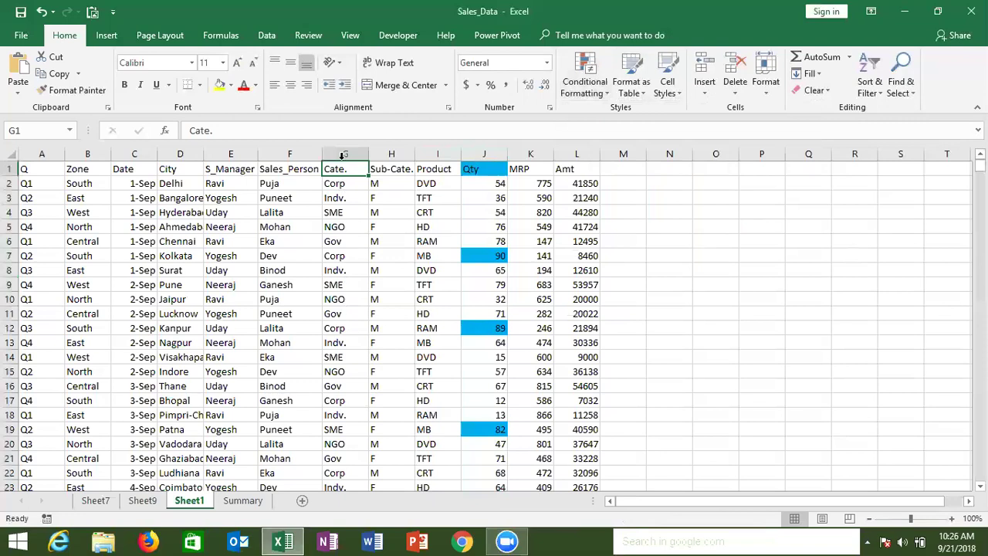
# Select the entire Cate. column and bring up the Conditional Formatting highlight rules
pyautogui.click(345, 155)
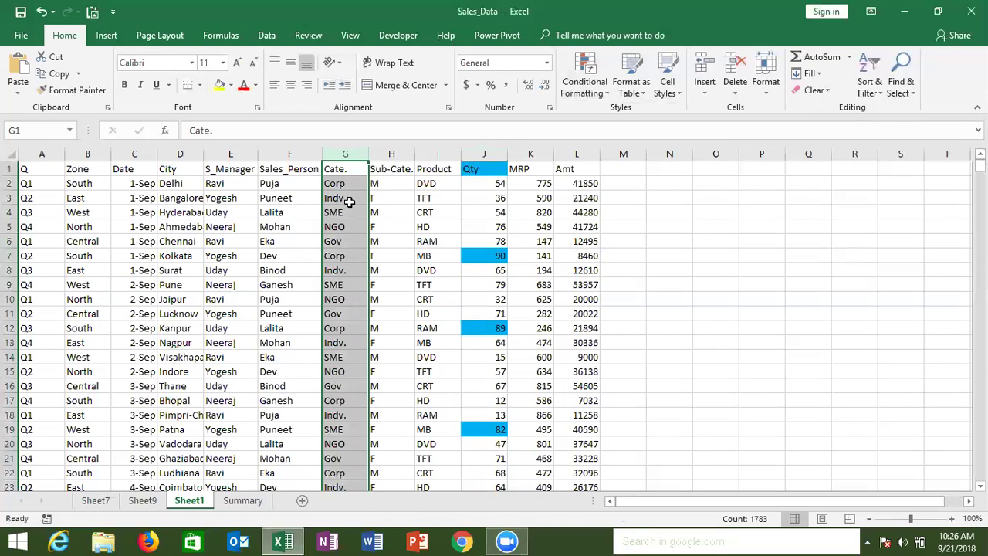
pyautogui.click(596, 98)
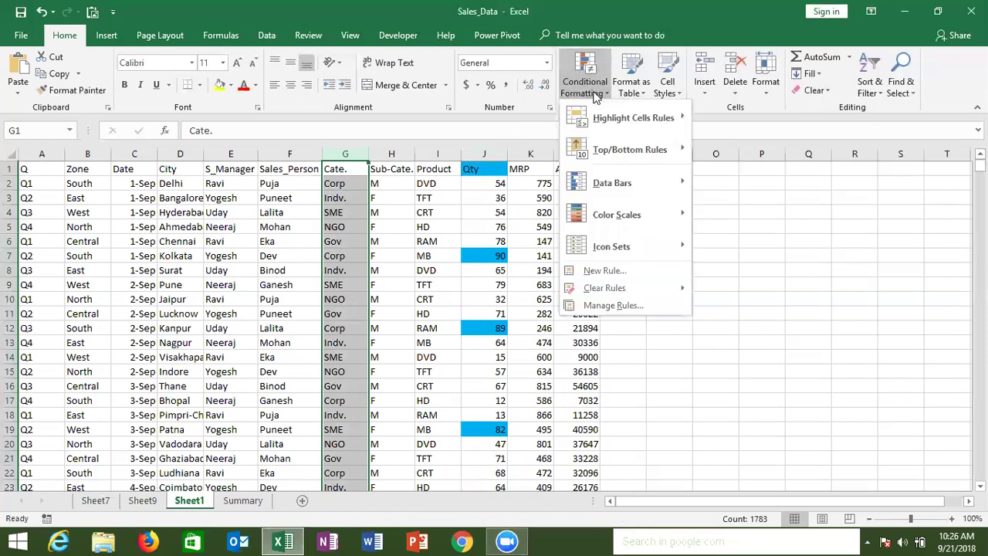
pyautogui.moveTo(606, 118)
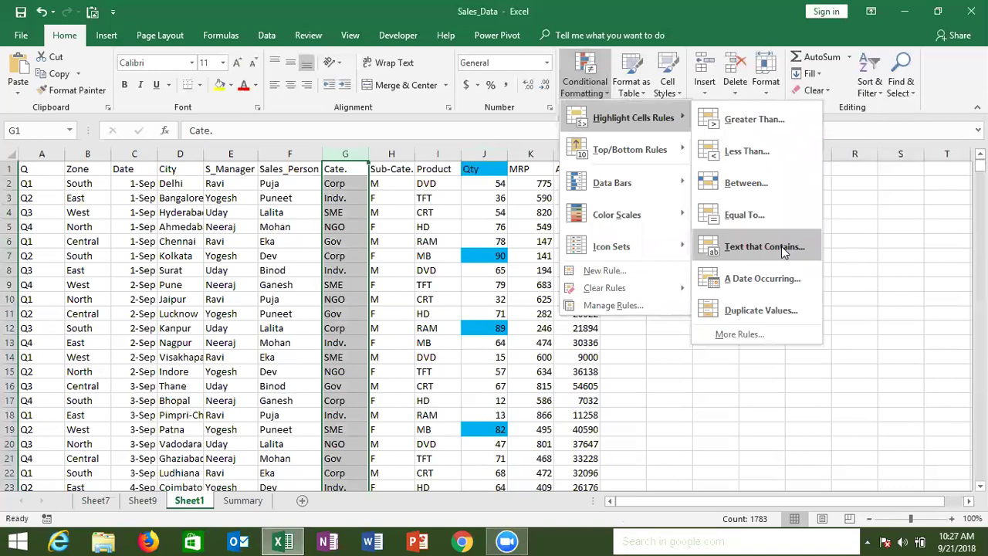
pyautogui.click(781, 246)
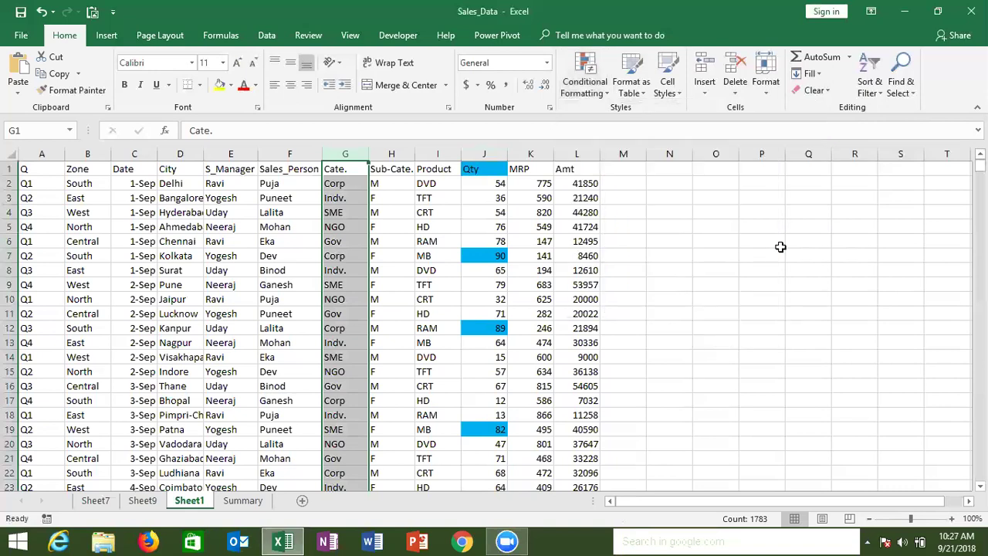
pyautogui.press('BackSpace')
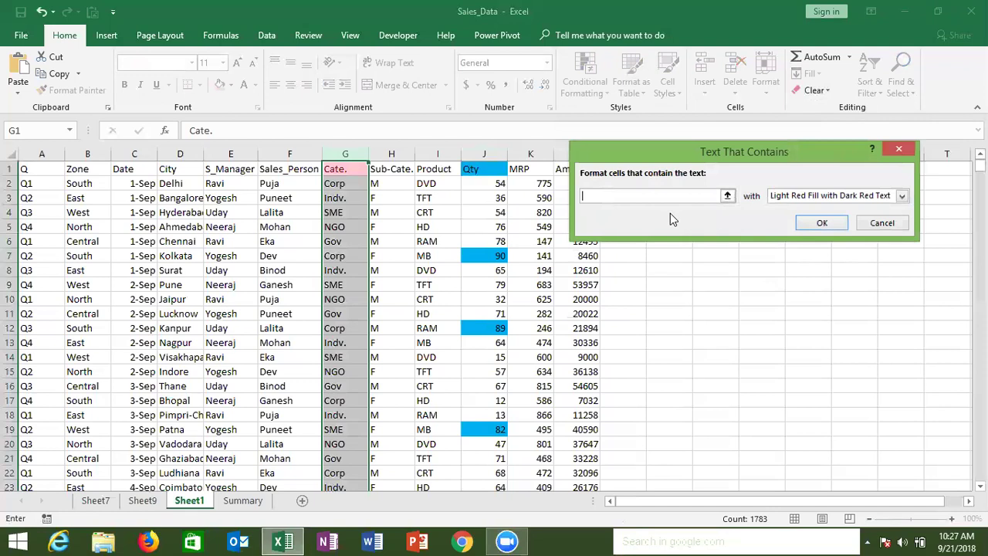
pyautogui.write('Indv')
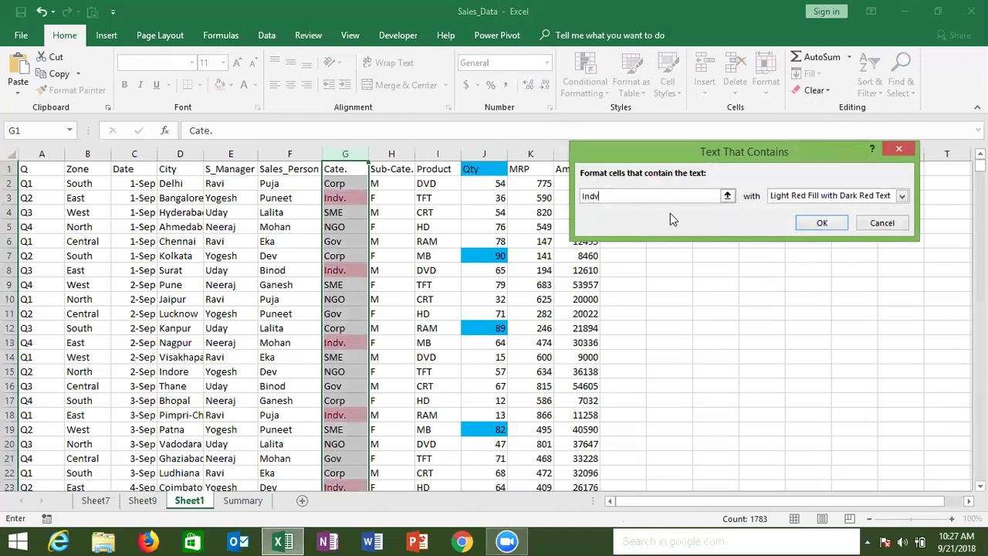
pyautogui.press('BackSpace')
pyautogui.press('Return')
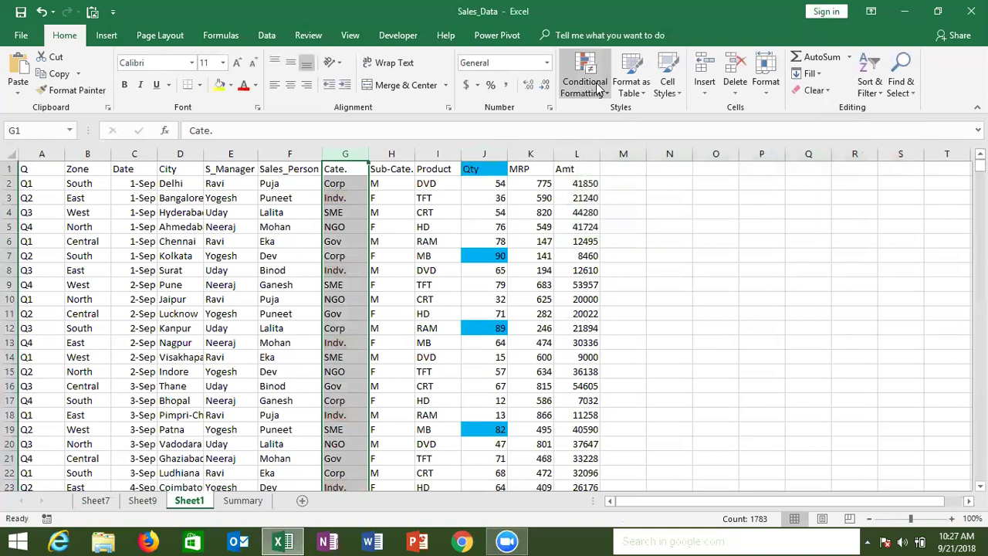
pyautogui.click(585, 85)
pyautogui.moveTo(619, 115)
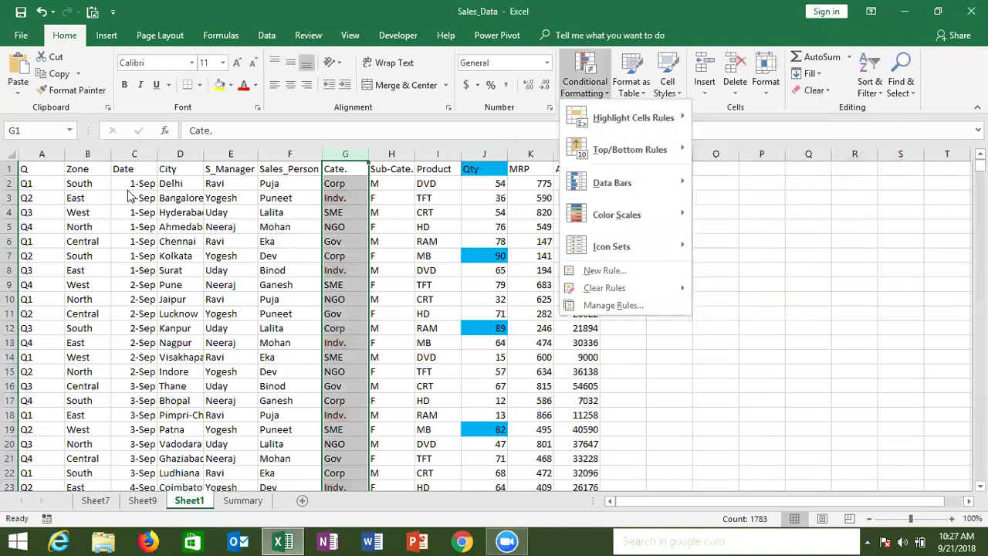
pyautogui.click(133, 155)
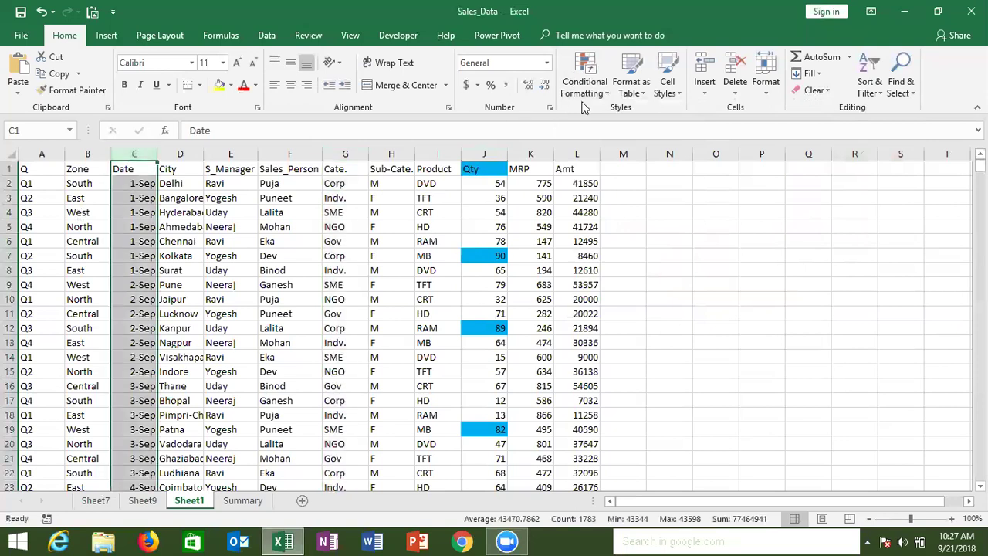
pyautogui.click(585, 91)
pyautogui.moveTo(585, 125)
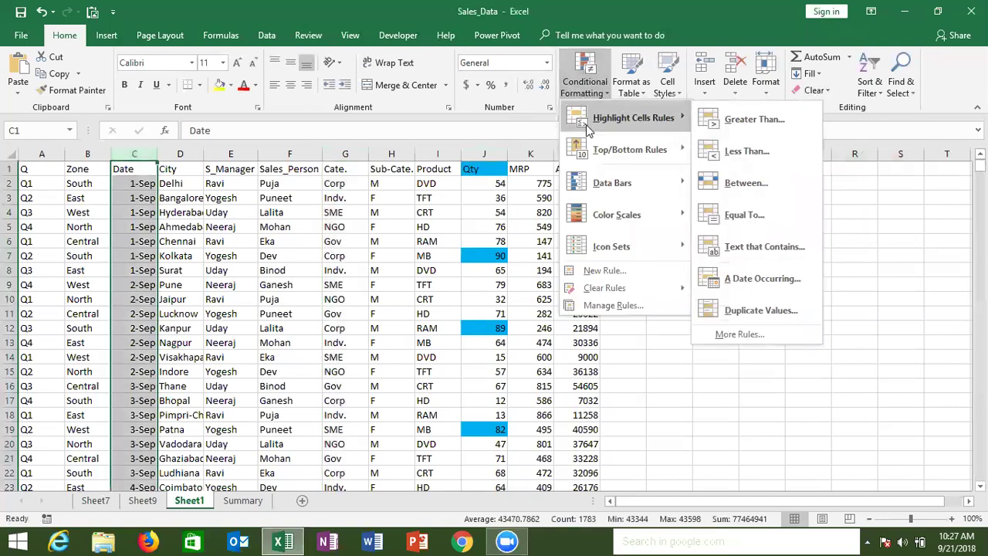
pyautogui.click(777, 223)
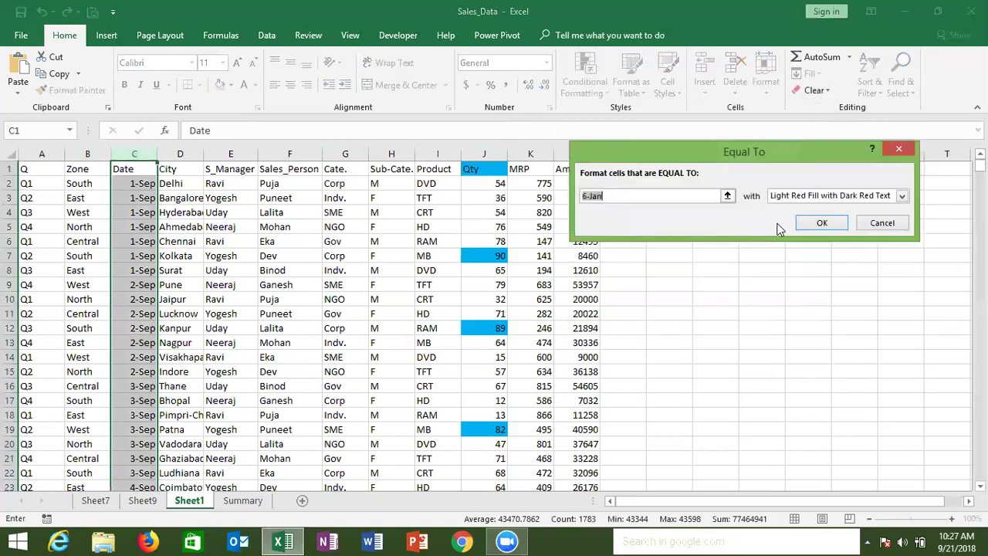
pyautogui.write('2-s')
pyautogui.write('ep')
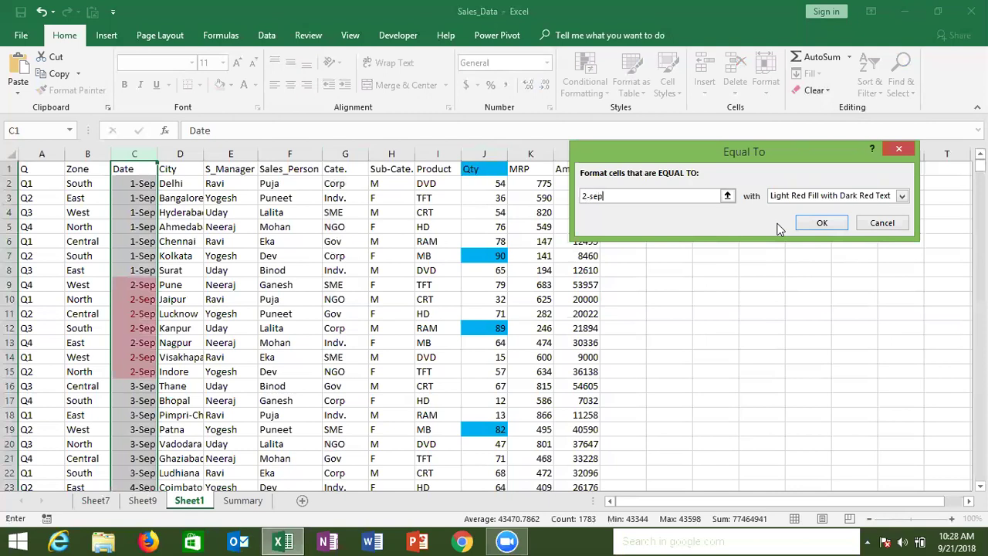
pyautogui.press('Escape')
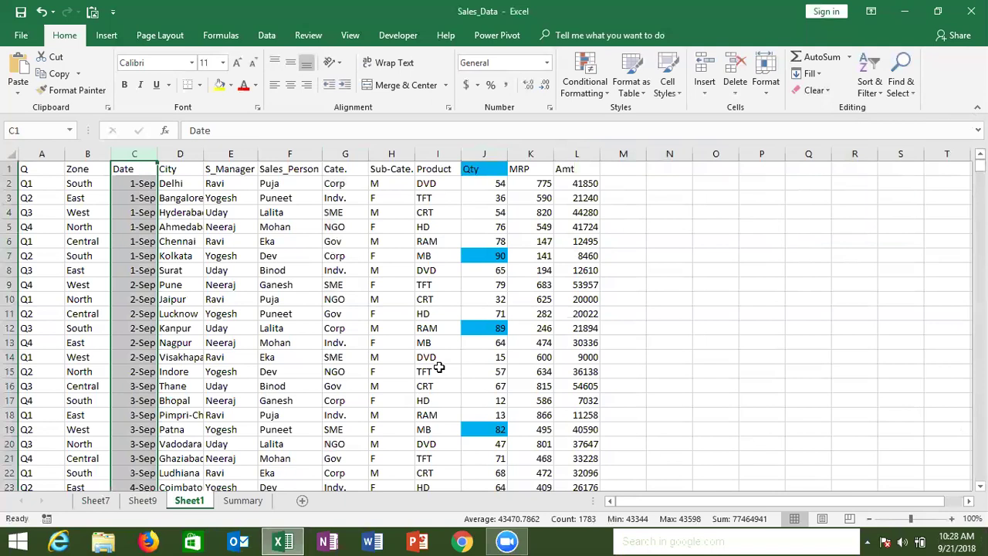
# Start an A Date Occurring rule for the Date column, choosing Yesterday
pyautogui.click(594, 86)
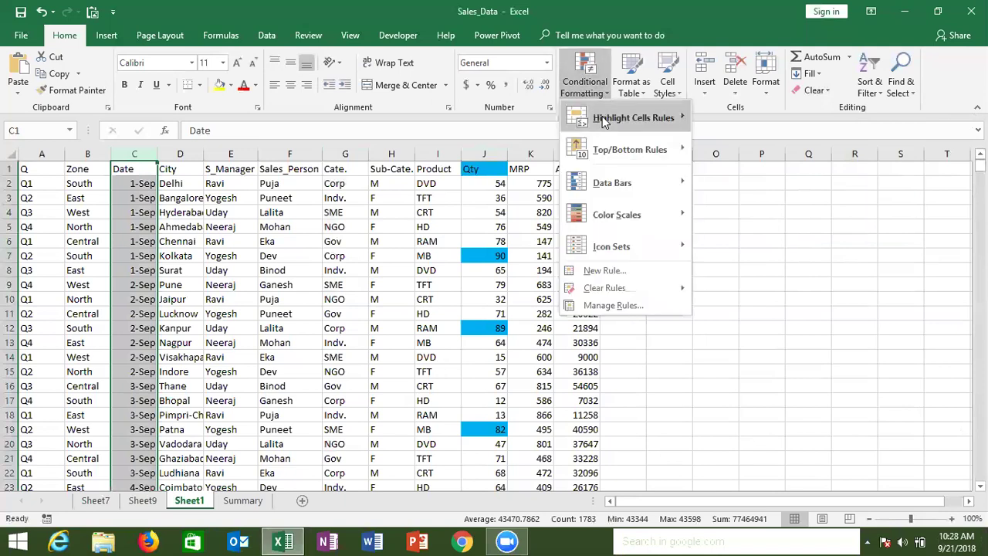
pyautogui.moveTo(602, 116)
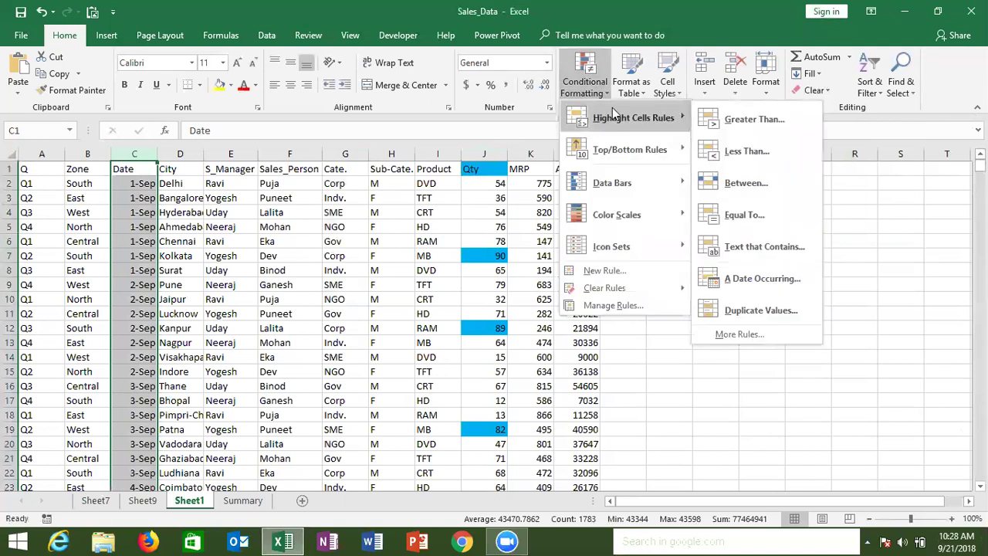
pyautogui.click(749, 286)
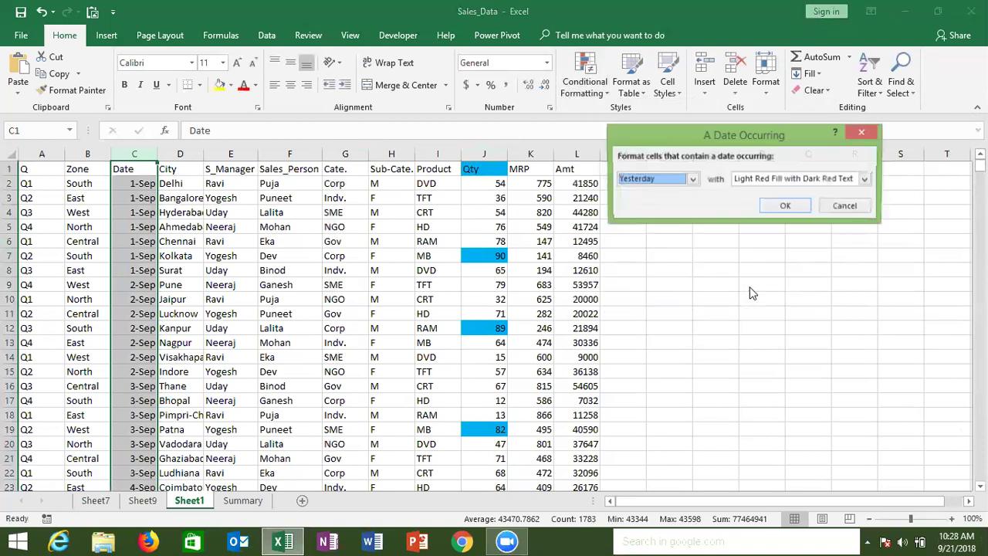
pyautogui.click(657, 180)
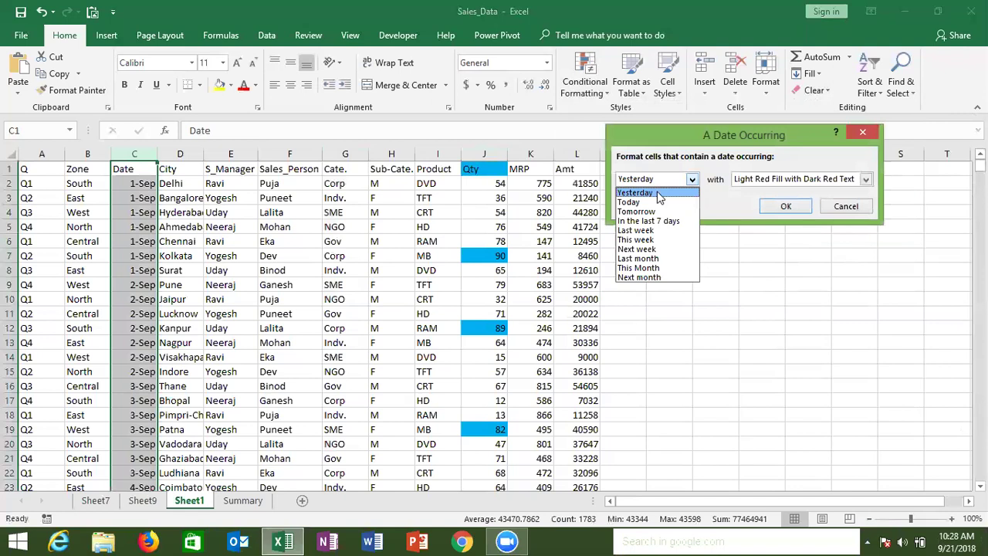
pyautogui.click(658, 193)
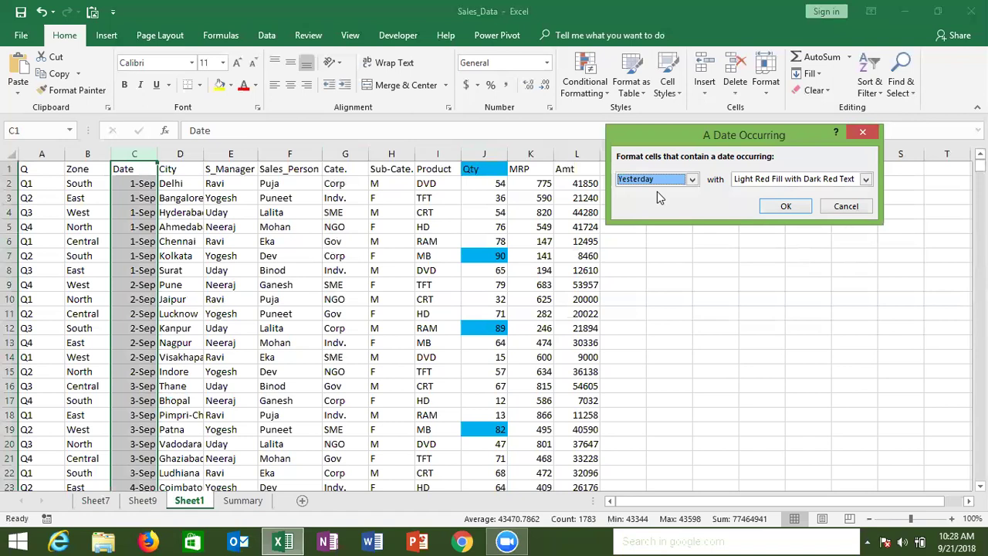
# Step through the date periods, past Tomorrow and Next month, then close the rule dialog
pyautogui.click(657, 179)
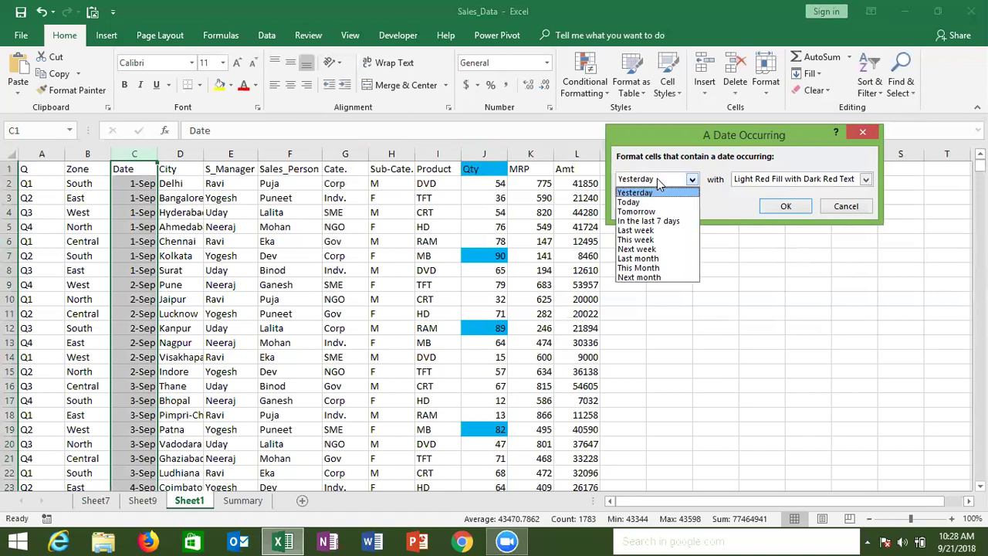
pyautogui.press('Down')
pyautogui.press('Down')
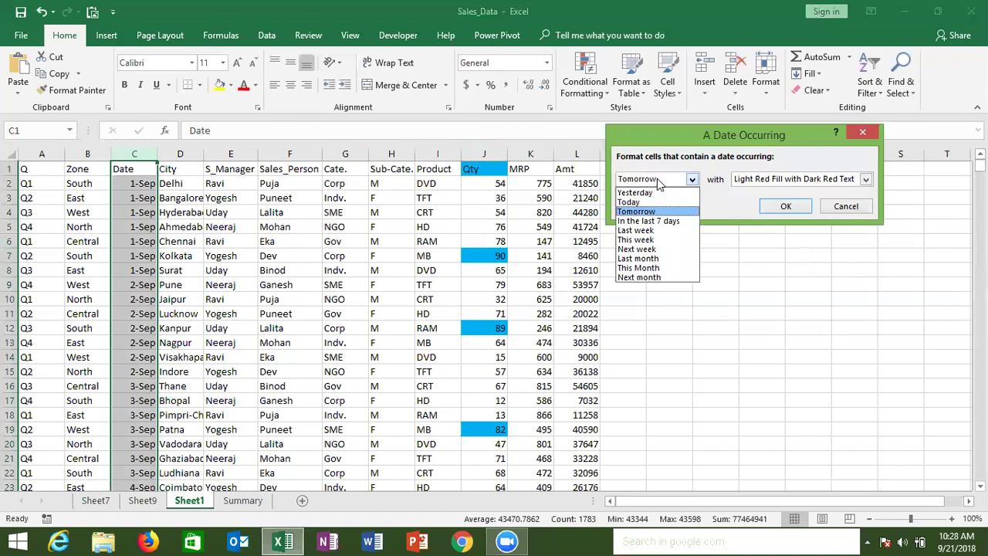
pyautogui.press('Down')
pyautogui.press('Down')
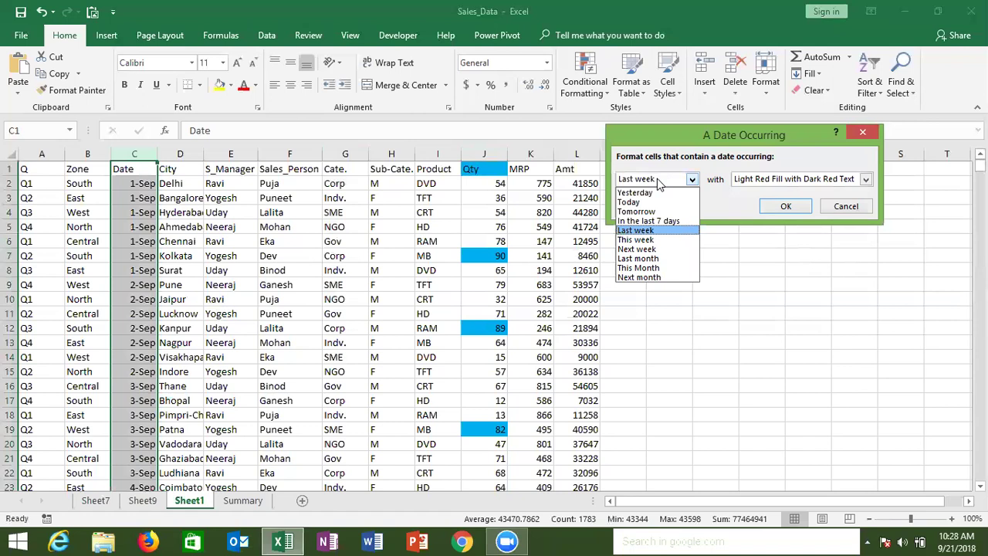
pyautogui.press('Down')
pyautogui.press('Down')
pyautogui.press('Down')
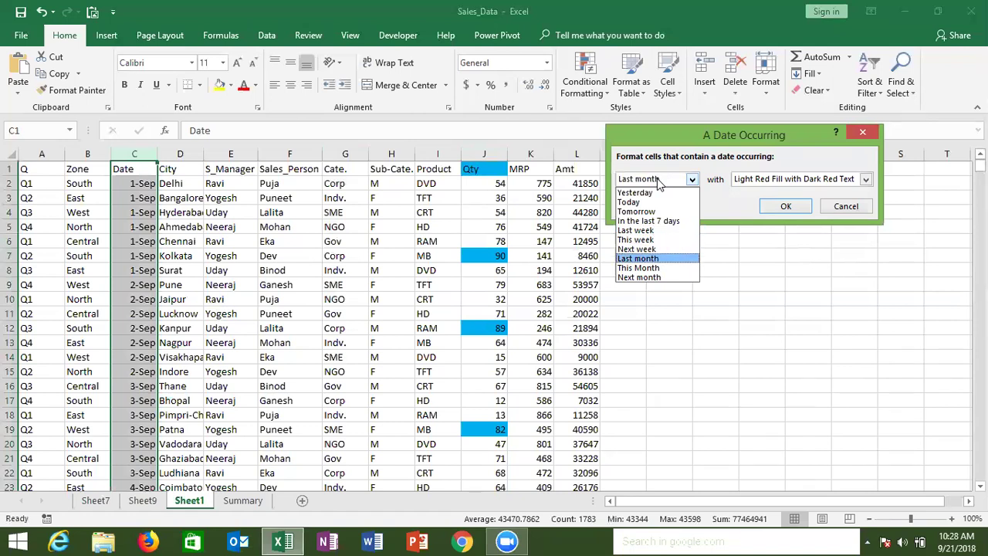
pyautogui.press('Down')
pyautogui.press('Down')
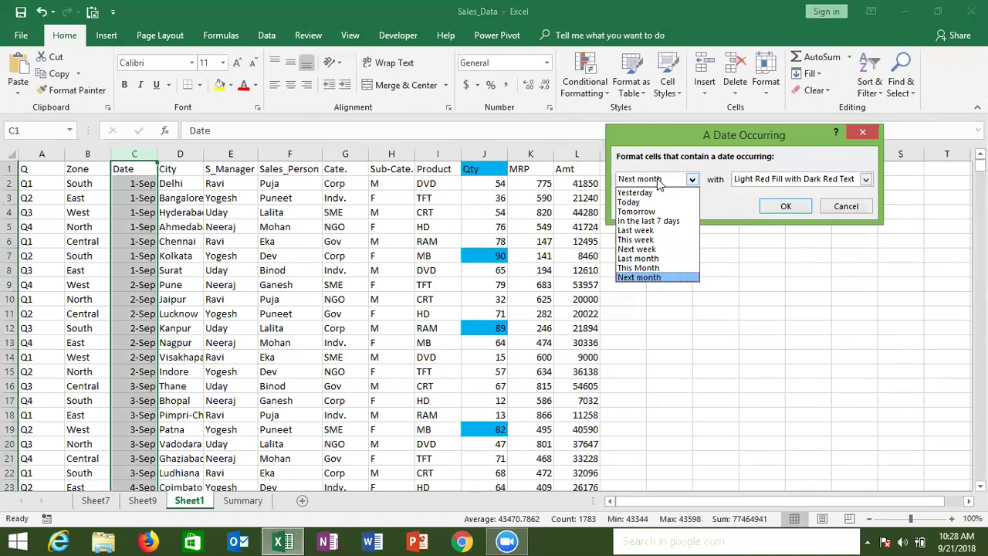
pyautogui.press('Down')
pyautogui.press('Down')
pyautogui.press('Down')
pyautogui.press('Down')
pyautogui.press('Down')
pyautogui.press('Down')
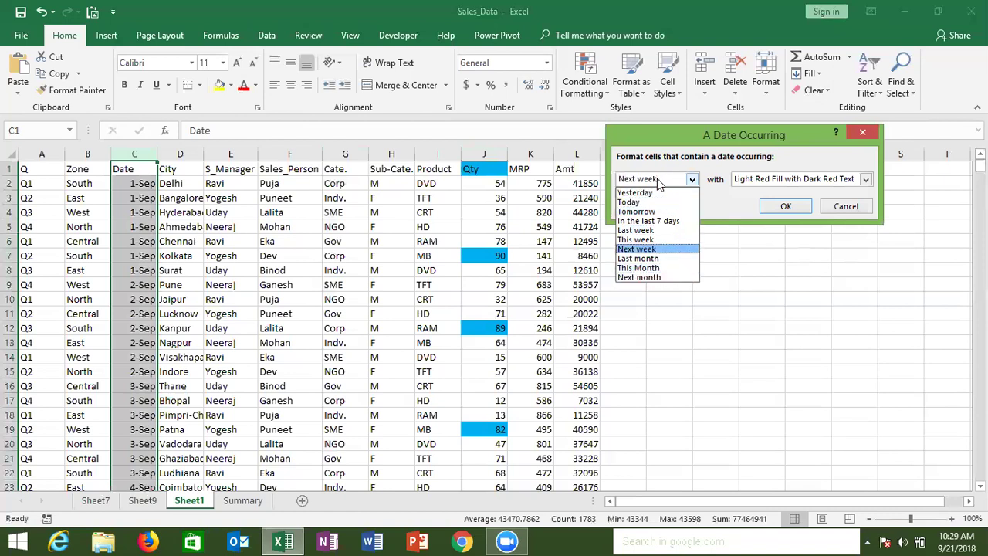
pyautogui.press('Down')
pyautogui.press('Return')
pyautogui.press('Return')
pyautogui.click(590, 94)
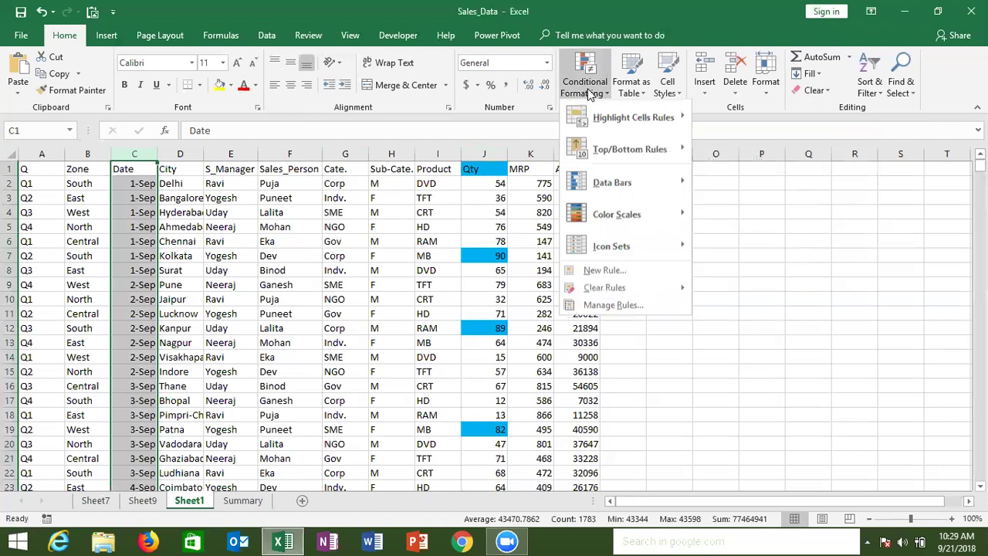
pyautogui.moveTo(654, 116)
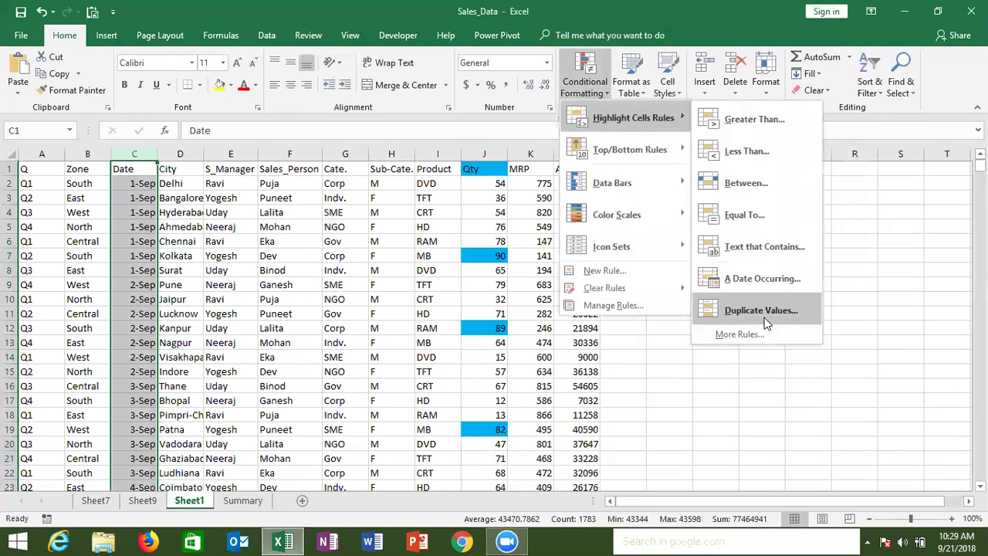
pyautogui.press('Escape')
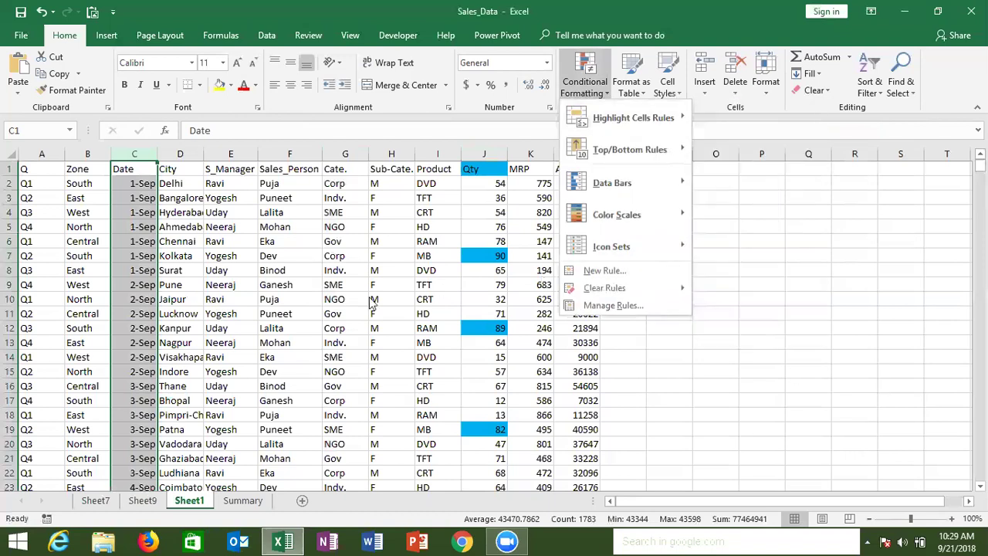
pyautogui.press('Escape')
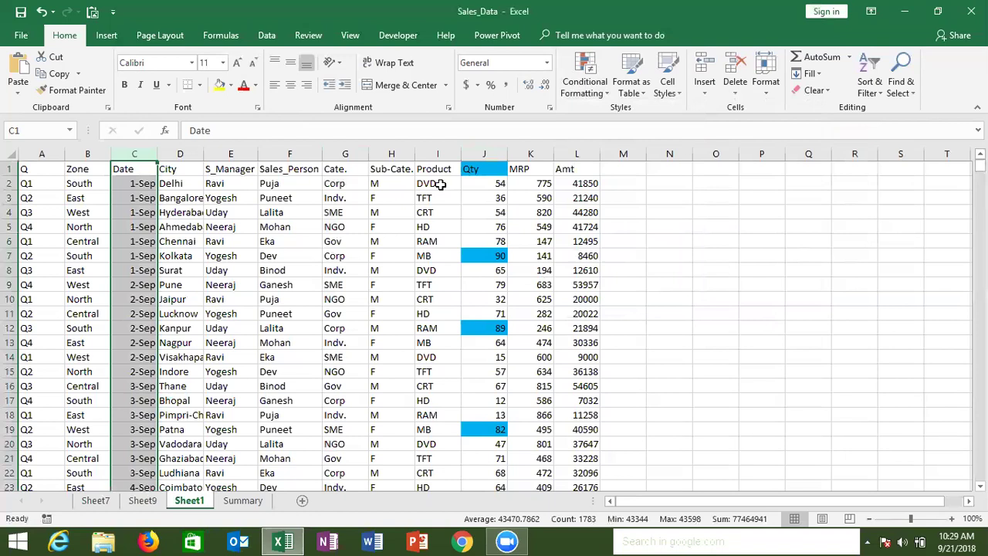
pyautogui.moveTo(438, 183); pyautogui.dragTo(441, 386)
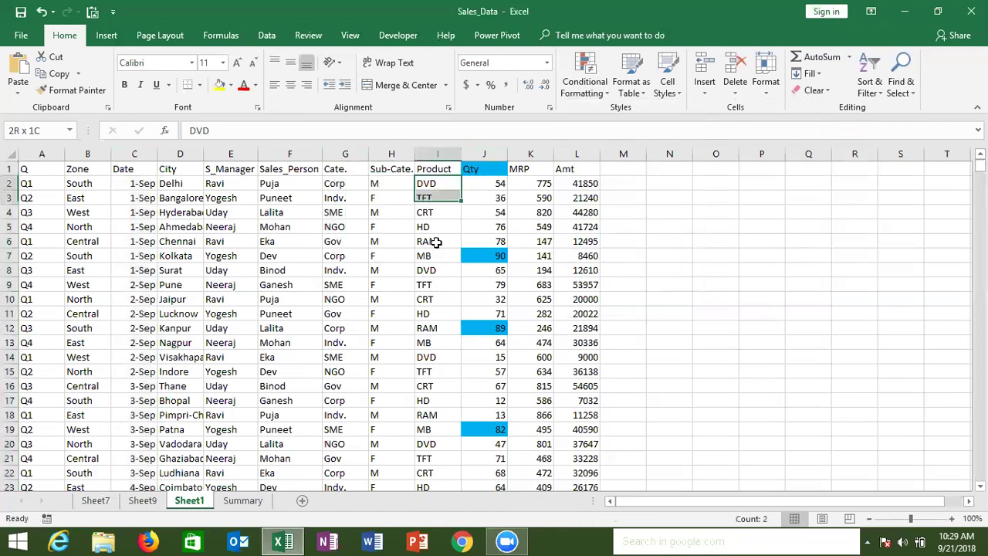
pyautogui.click(570, 91)
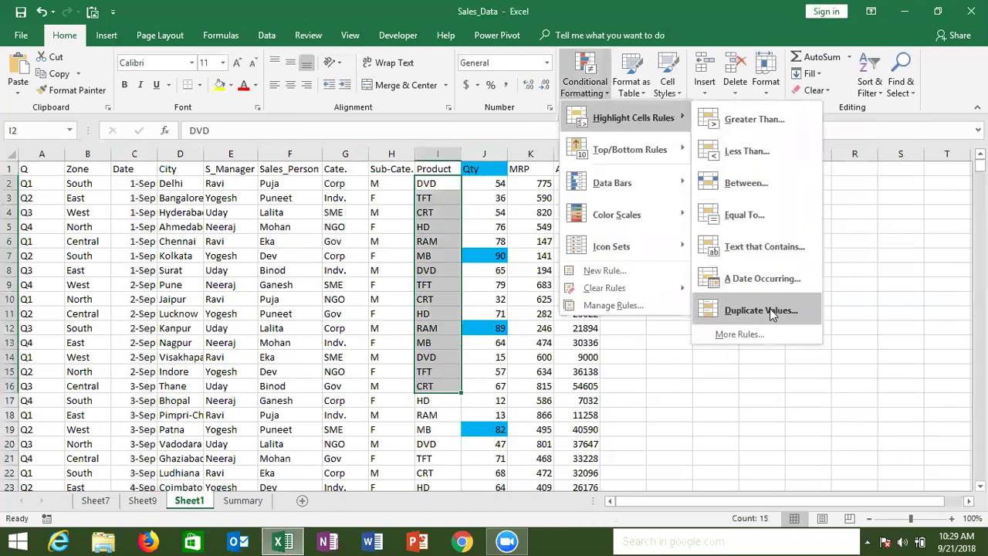
pyautogui.click(761, 310)
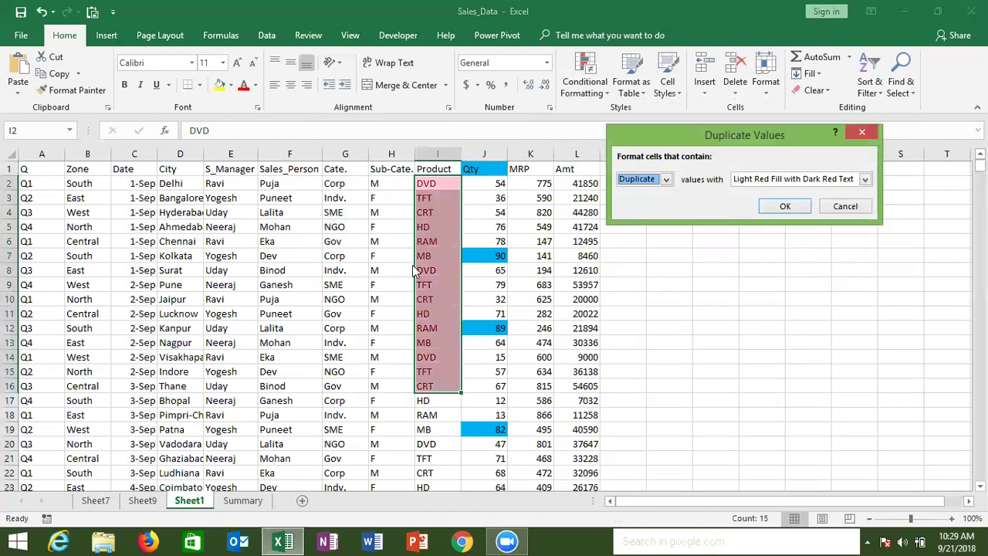
pyautogui.press('Return')
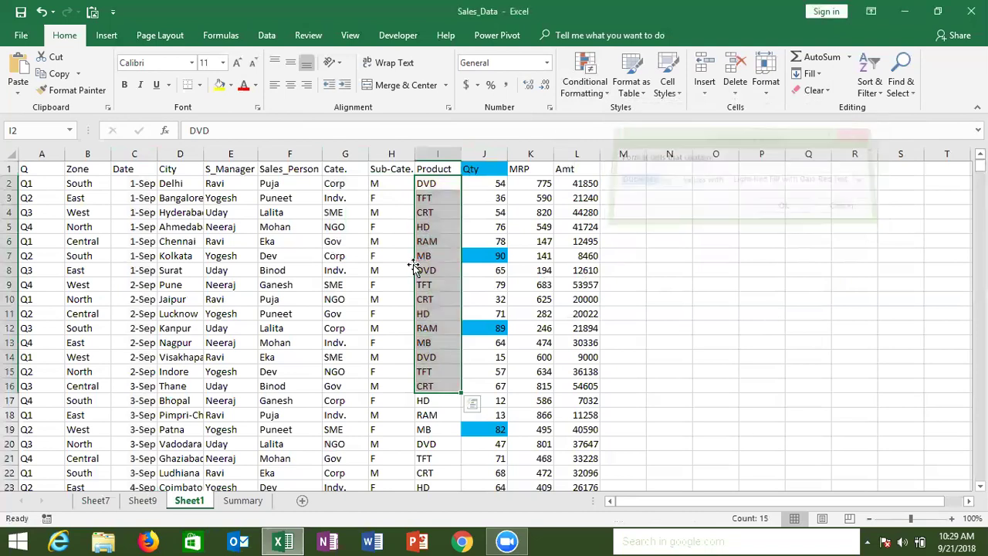
pyautogui.click(250, 186)
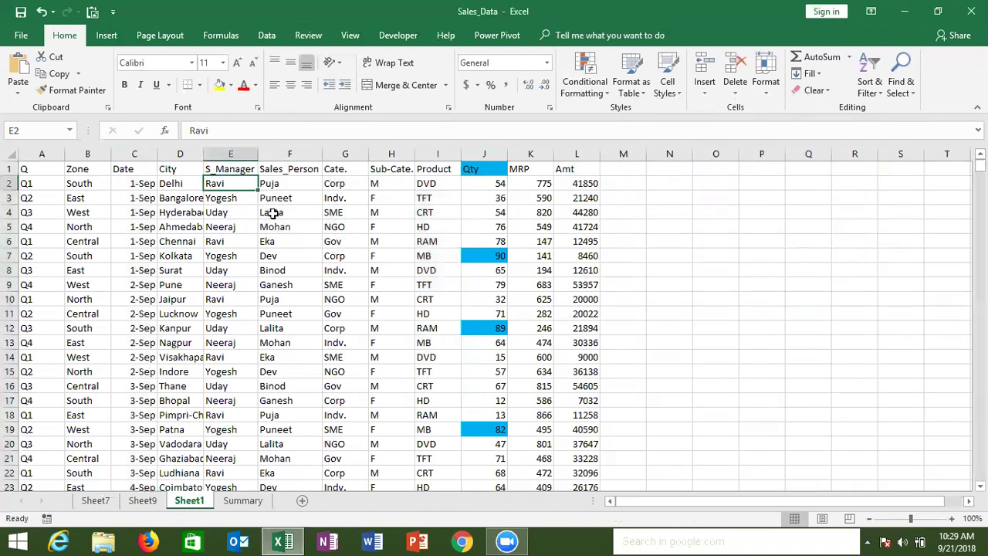
pyautogui.moveTo(250, 186); pyautogui.dragTo(235, 330)
pyautogui.click(614, 92)
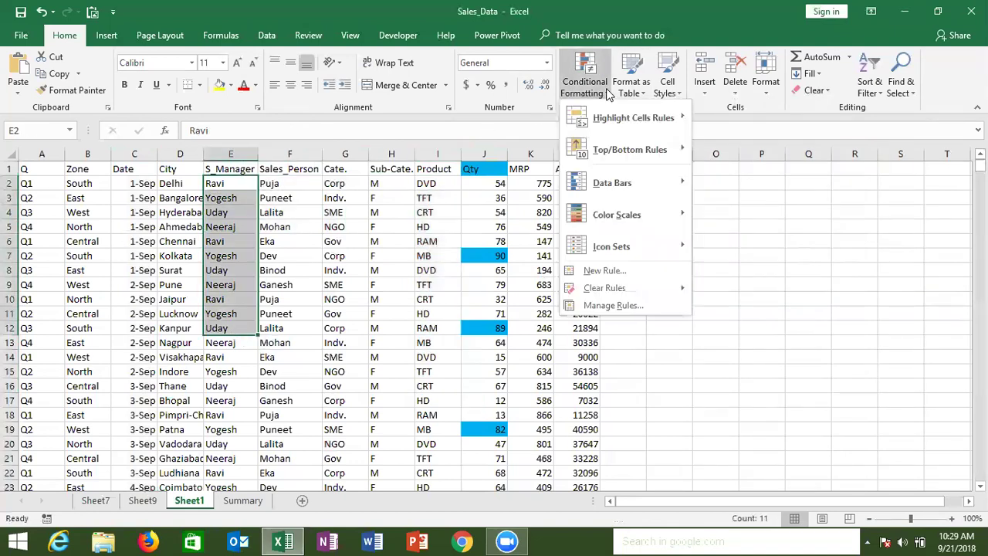
pyautogui.moveTo(633, 118)
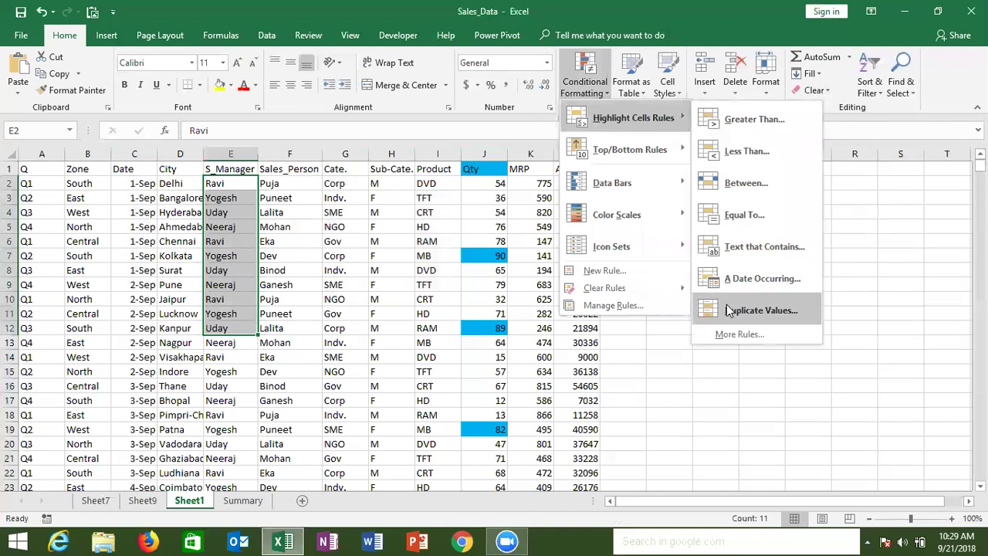
pyautogui.click(726, 309)
pyautogui.press('Escape')
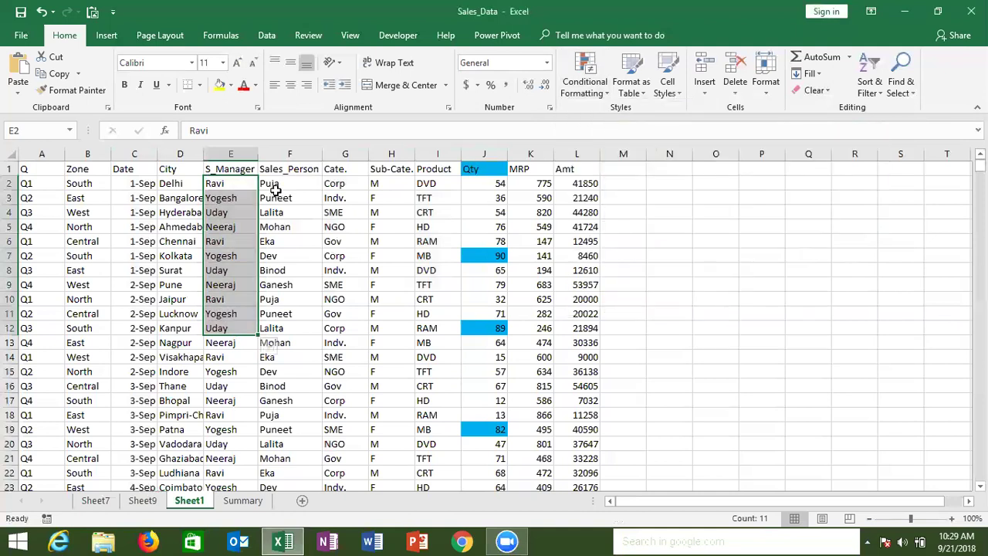
pyautogui.click(276, 194)
pyautogui.click(276, 185)
pyautogui.moveTo(276, 185); pyautogui.dragTo(283, 357)
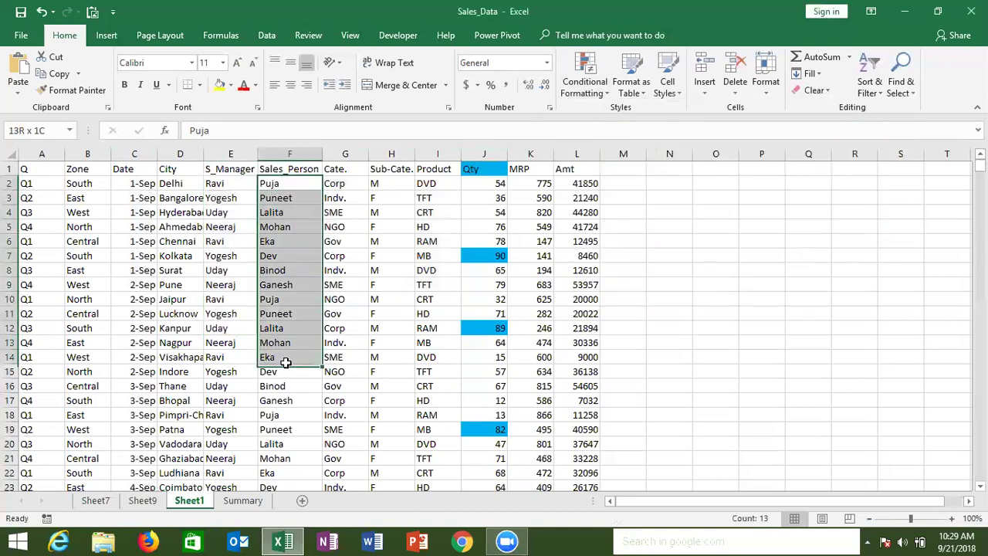
pyautogui.click(581, 94)
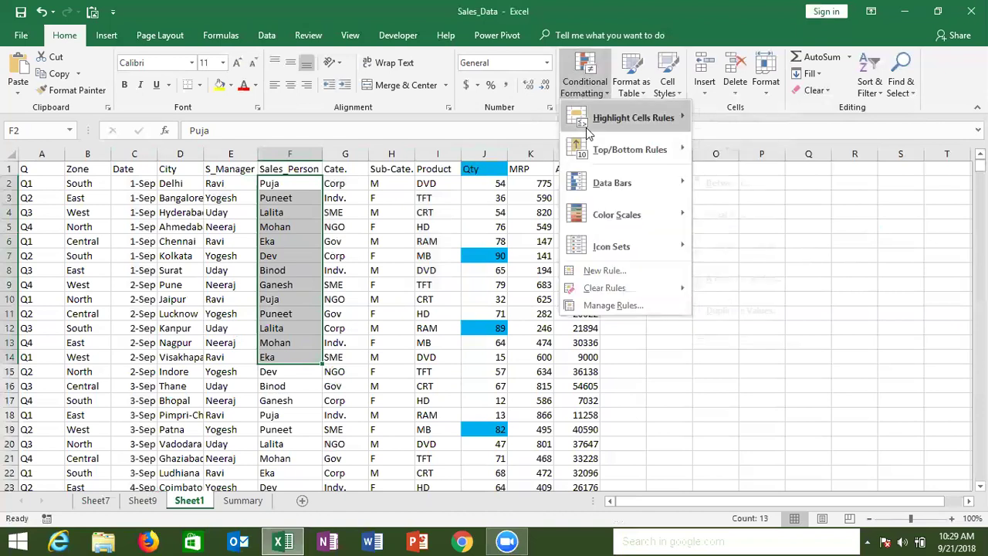
pyautogui.moveTo(586, 128)
pyautogui.click(724, 308)
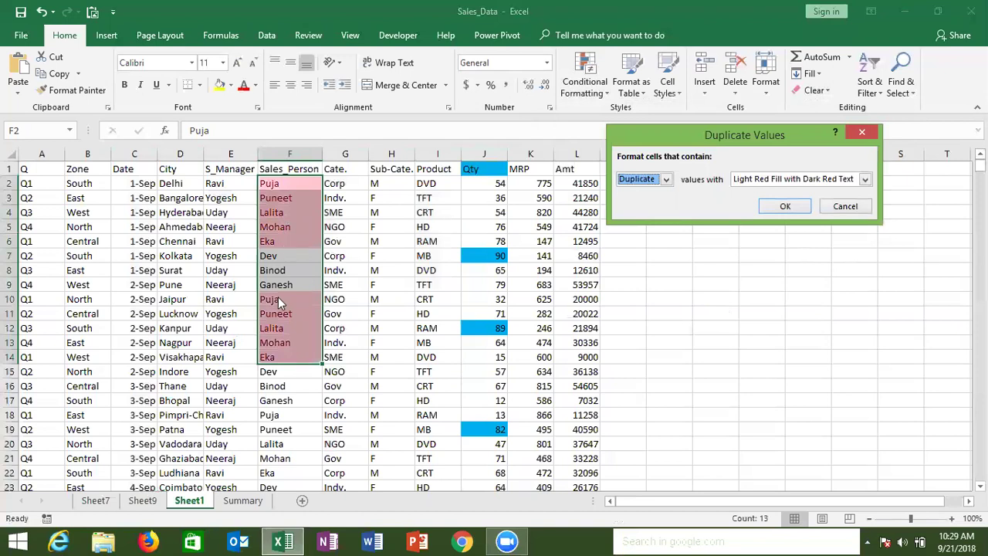
pyautogui.press('Escape')
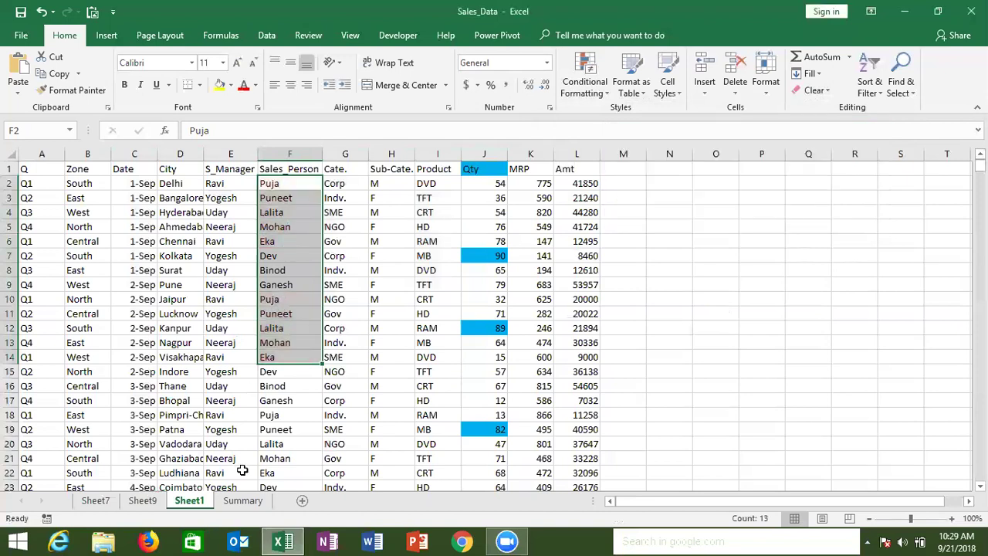
# Add Sheet2 with Mobile in A1, discarding a stray 888 entry in A2
pyautogui.click(300, 501)
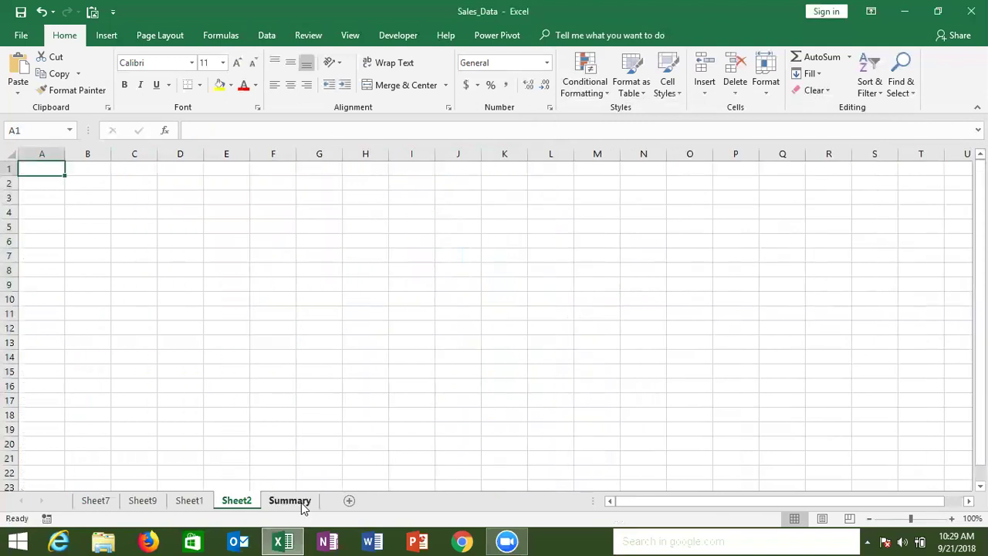
pyautogui.write('Mobile')
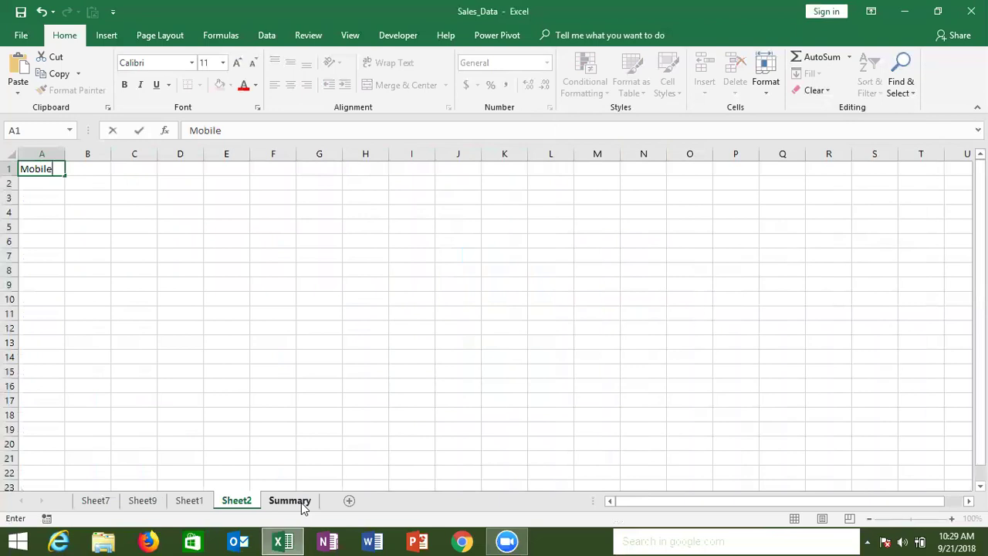
pyautogui.press('Return')
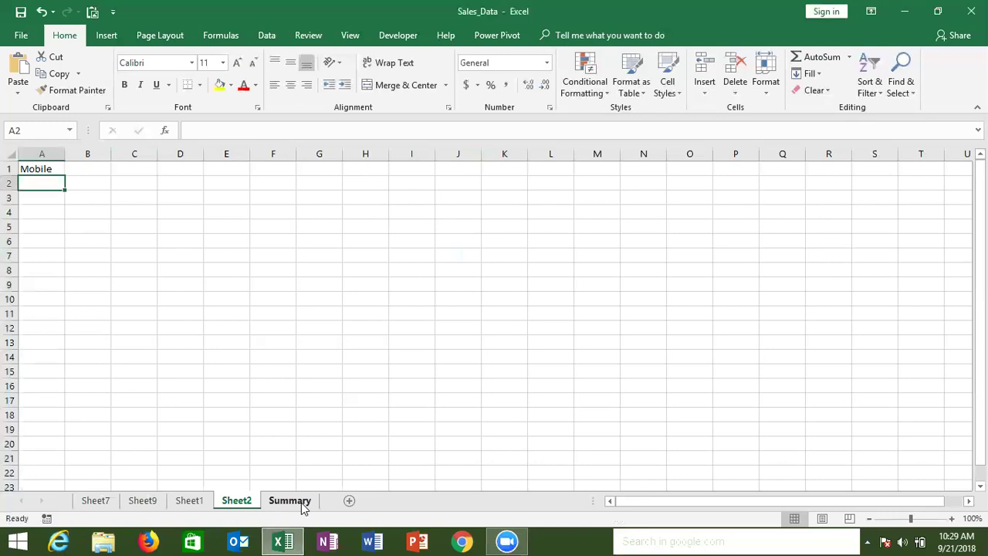
pyautogui.write('888')
pyautogui.press('Escape')
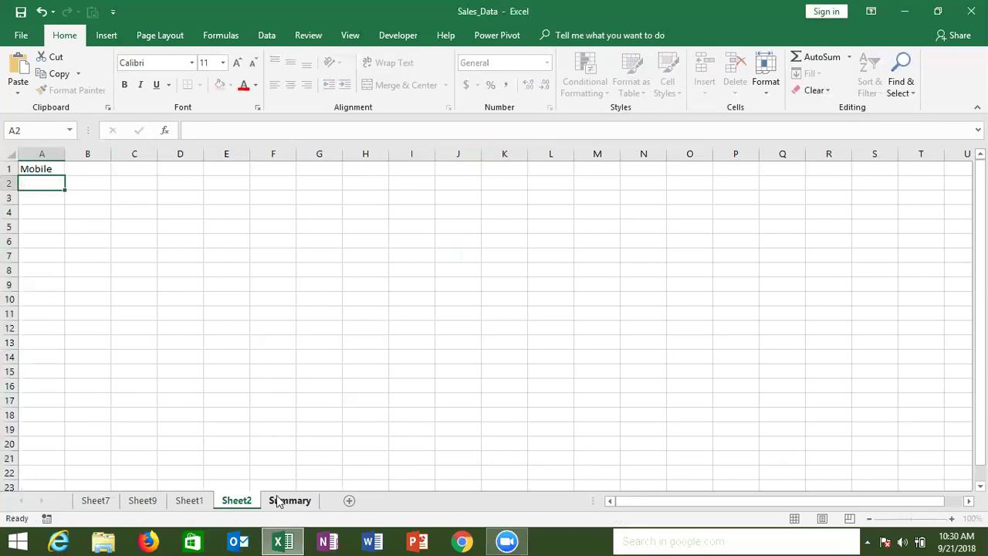
# Highlight duplicate values in column A with the default light red fill
pyautogui.click(42, 154)
pyautogui.click(588, 91)
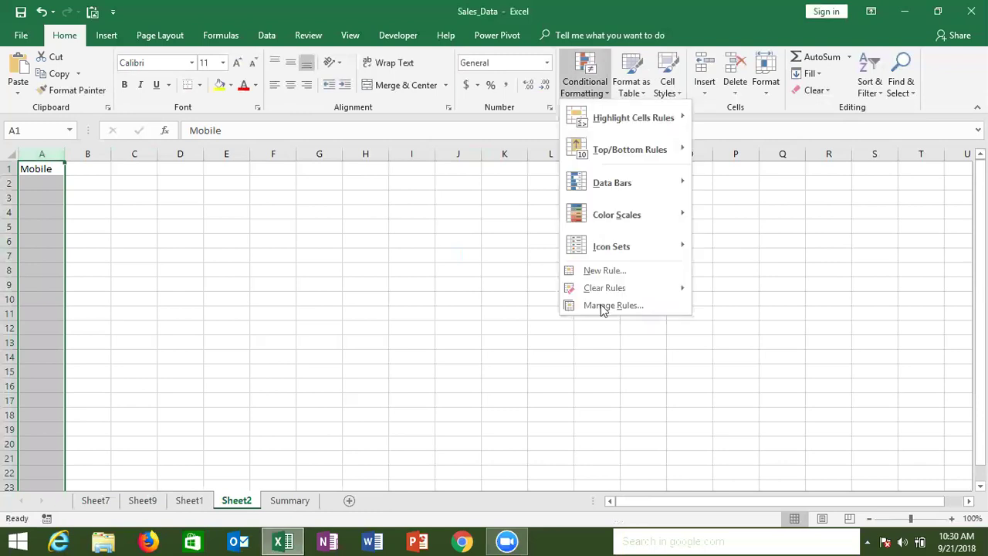
pyautogui.moveTo(612, 115)
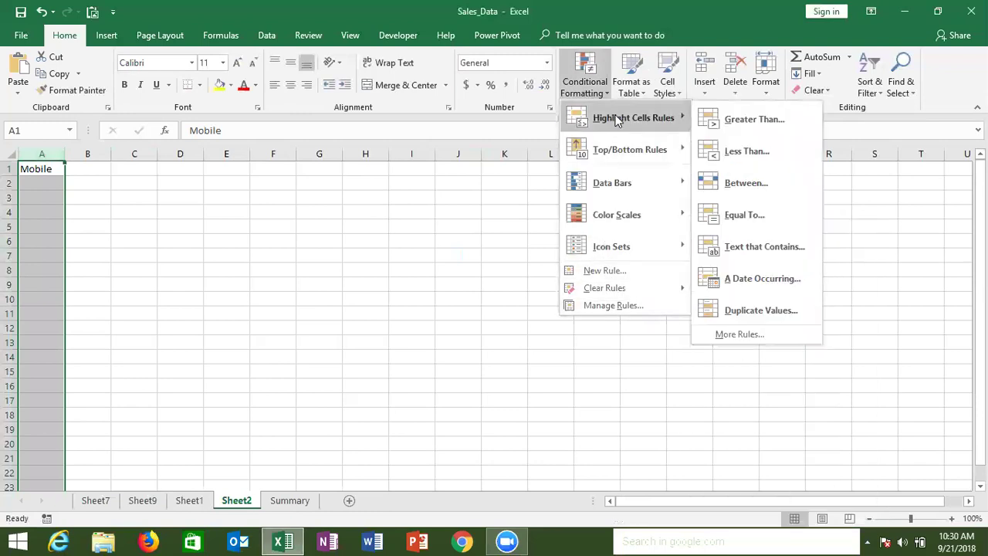
pyautogui.click(758, 312)
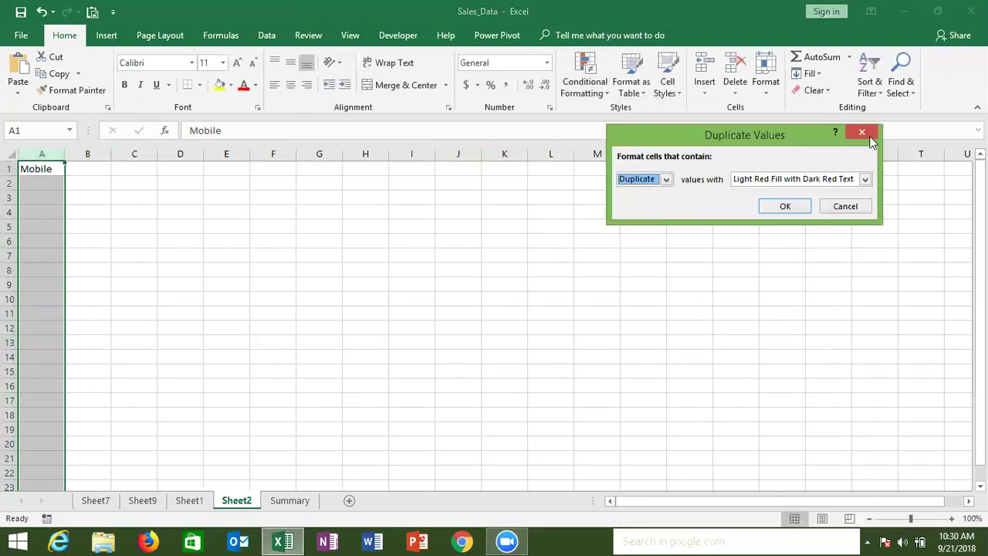
pyautogui.click(796, 206)
# Enter the same mobile number in A2 and A6 to trigger the duplicate highlight
pyautogui.press('Down')
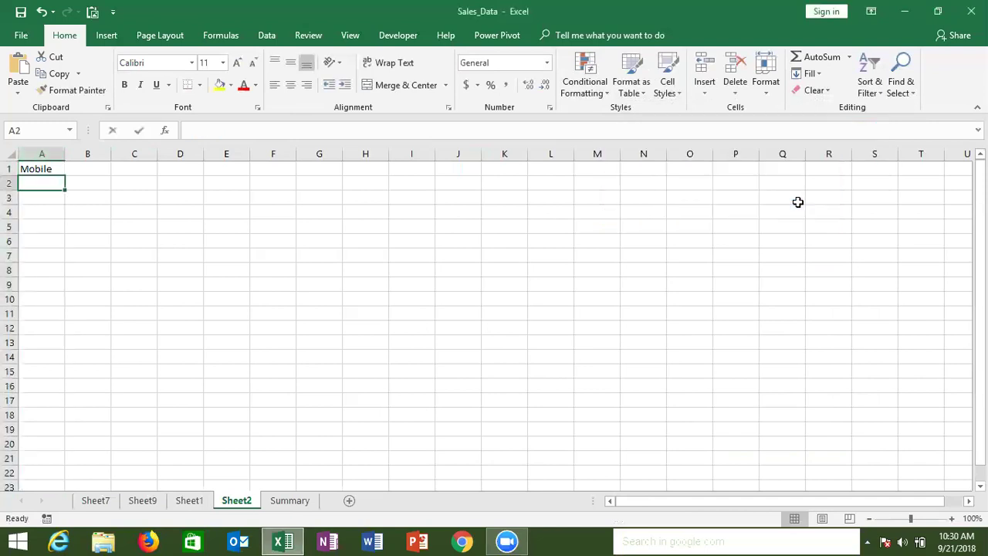
pyautogui.press('Return')
pyautogui.press('Down')
pyautogui.press('Down')
pyautogui.press('Down')
pyautogui.write('80')
pyautogui.press('Escape')
pyautogui.press('Return')
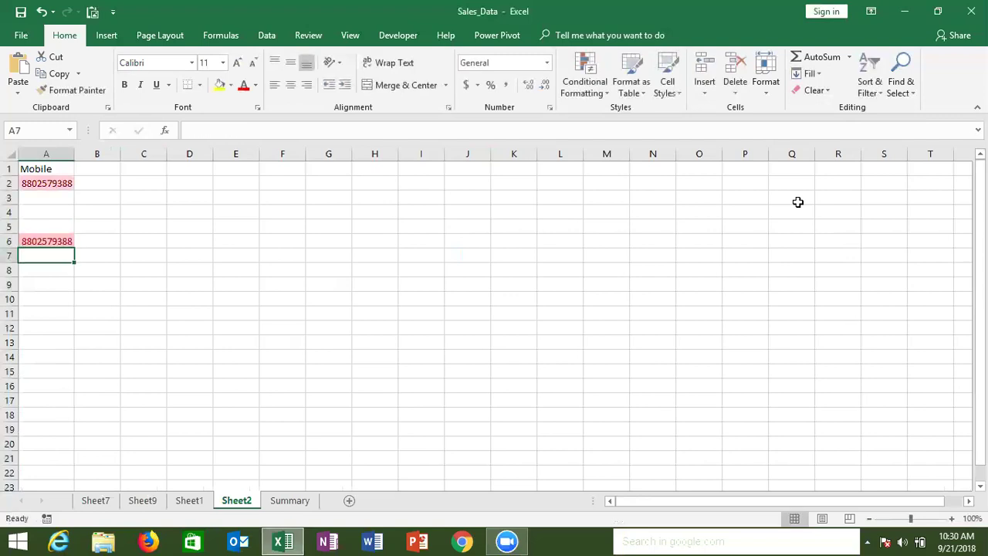
# Enter that mobile number again in A11, correcting a missing digit
pyautogui.press('Down')
pyautogui.press('Down')
pyautogui.press('Down')
pyautogui.press('Down')
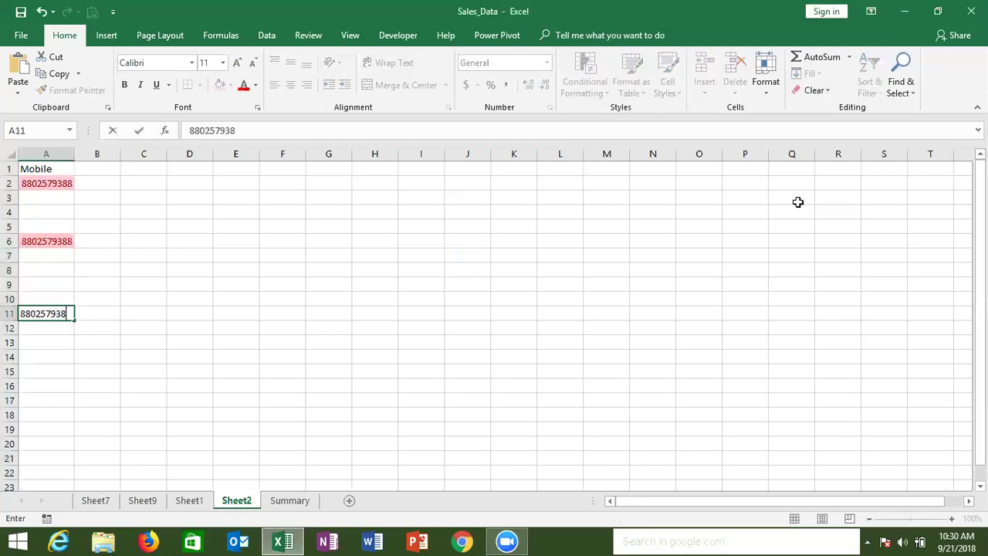
pyautogui.press('Return')
pyautogui.press('Up')
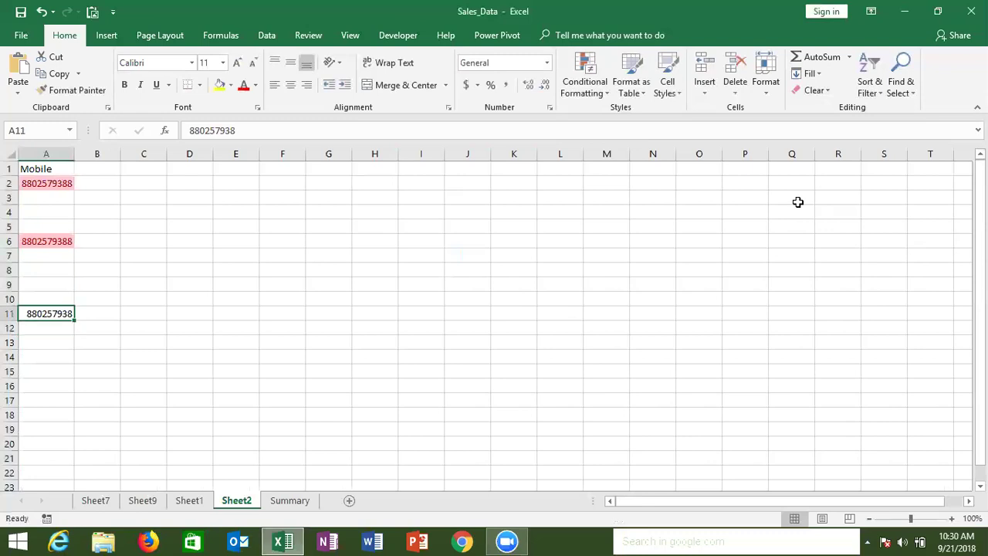
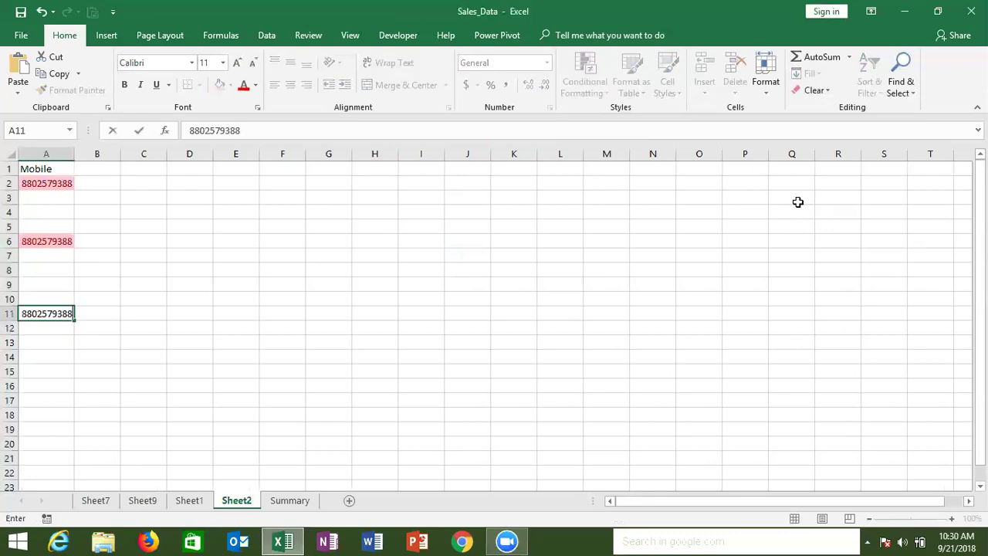
pyautogui.press('Return')
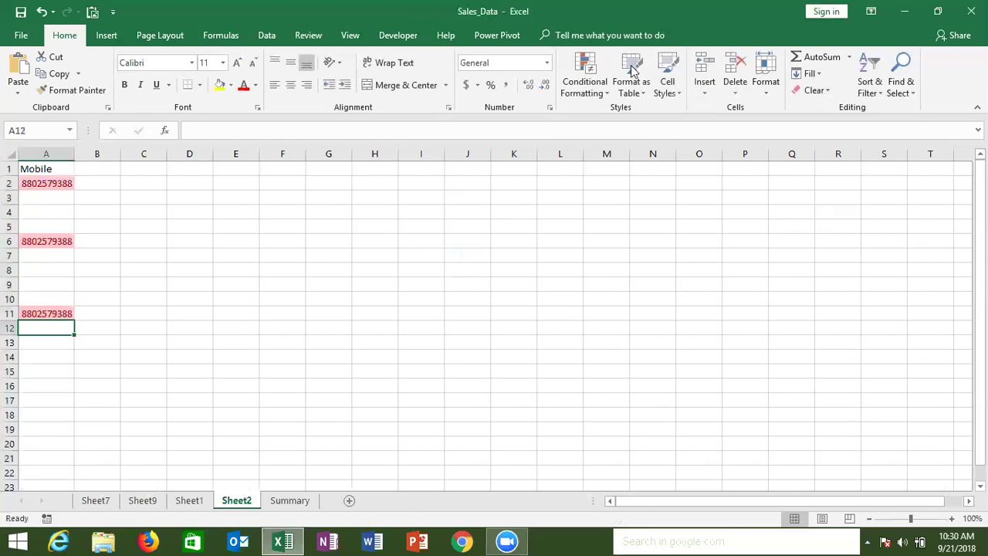
pyautogui.click(605, 90)
pyautogui.moveTo(607, 118)
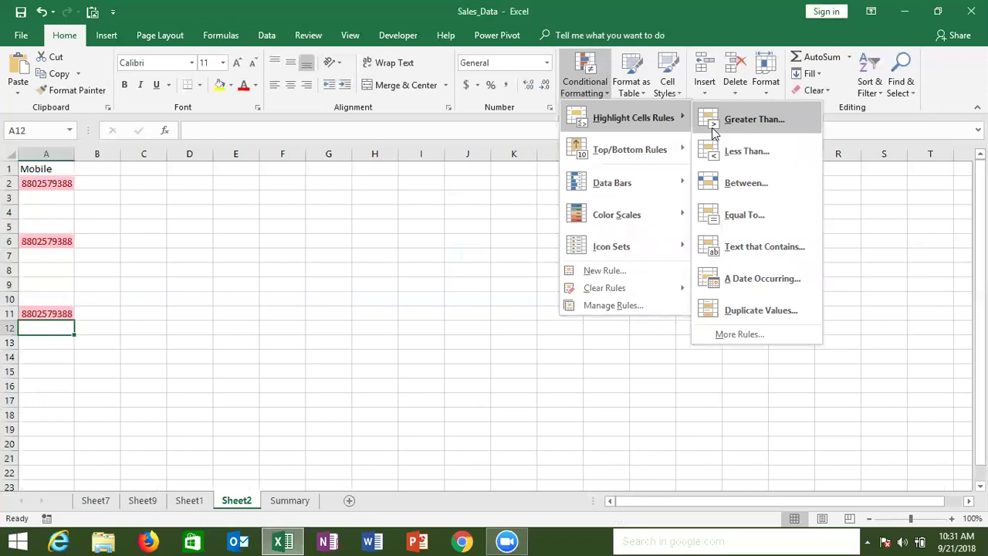
pyautogui.moveTo(649, 147)
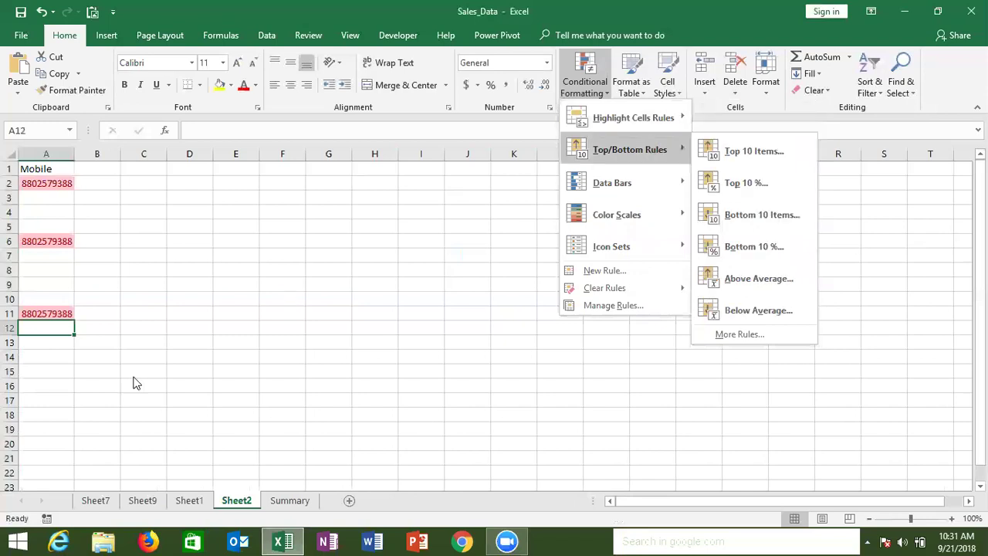
# Back on Sheet1, select the MRP column and set a Top 10 Items rule to 100
pyautogui.click(186, 502)
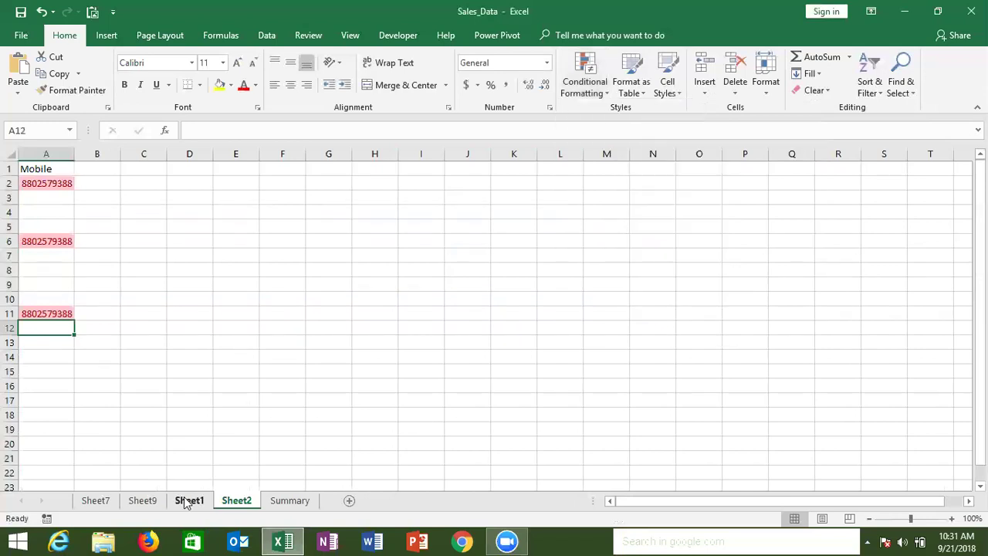
pyautogui.click(186, 502)
pyautogui.click(386, 301)
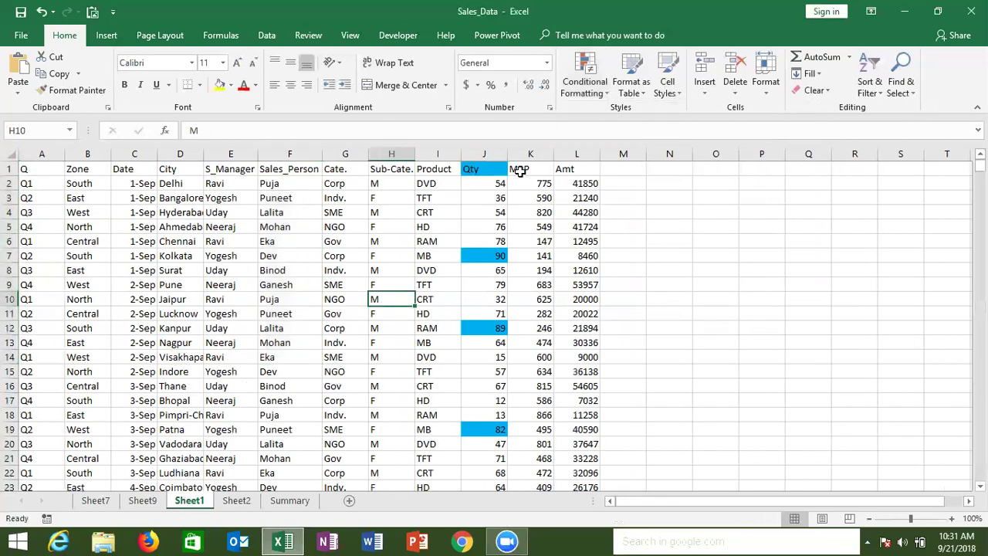
pyautogui.click(533, 146)
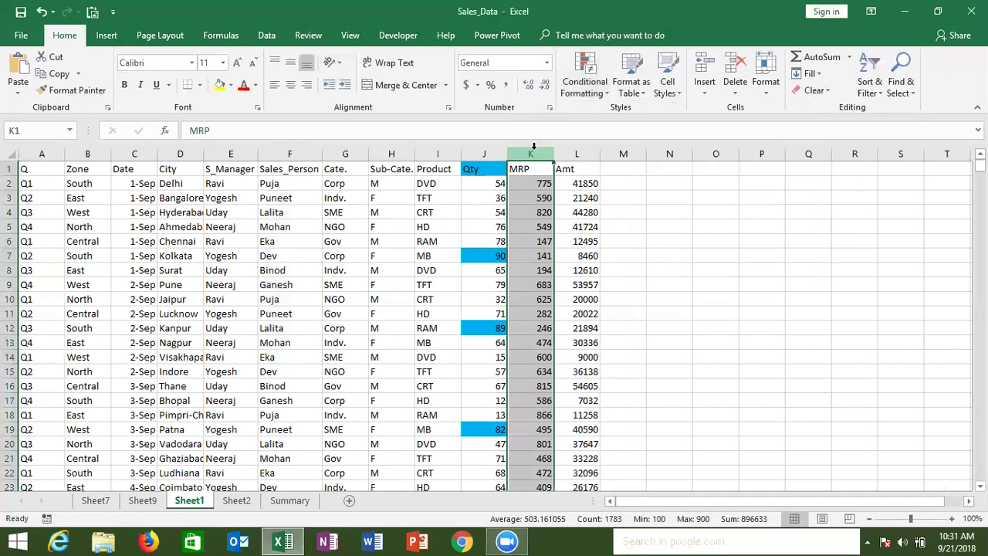
pyautogui.click(590, 85)
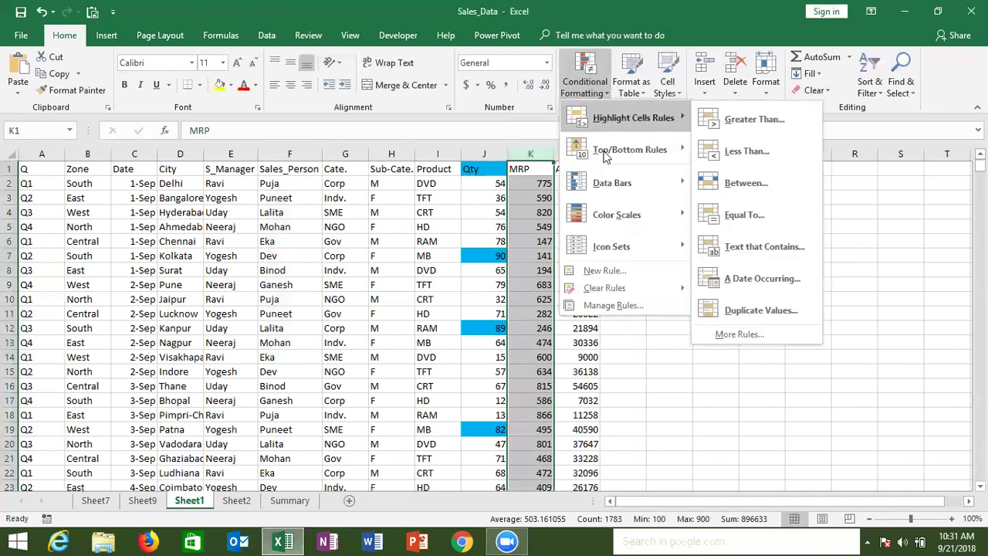
pyautogui.moveTo(607, 147)
pyautogui.click(720, 149)
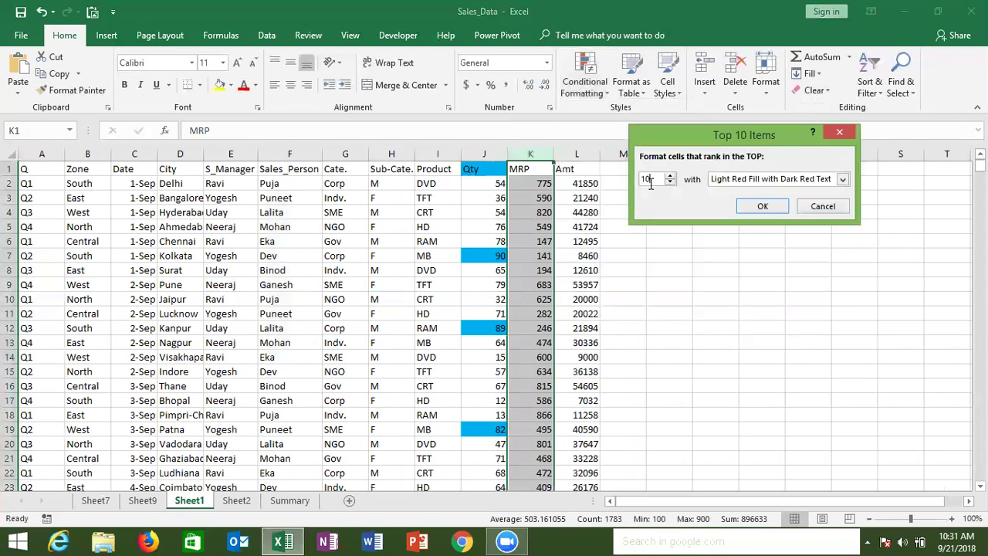
pyautogui.write('0')
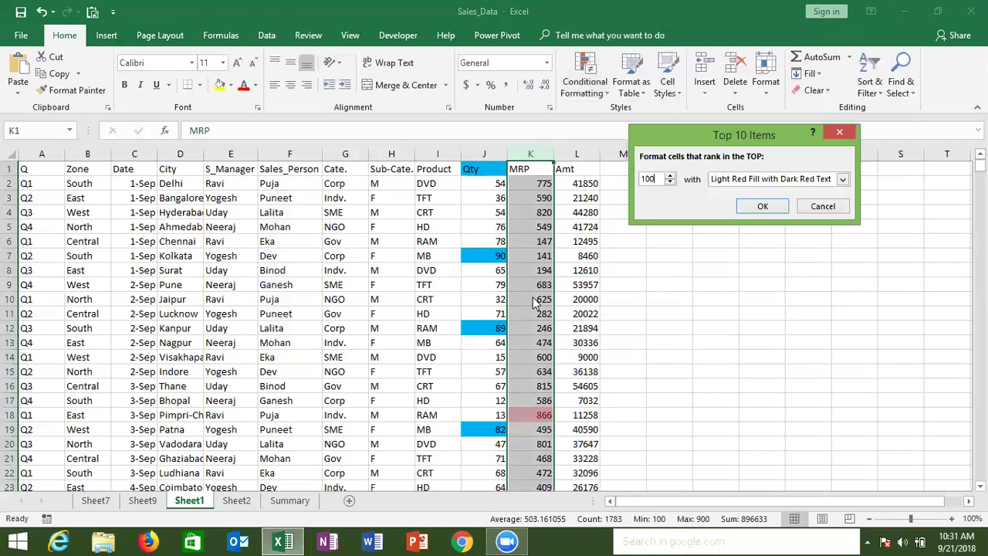
pyautogui.press('Return')
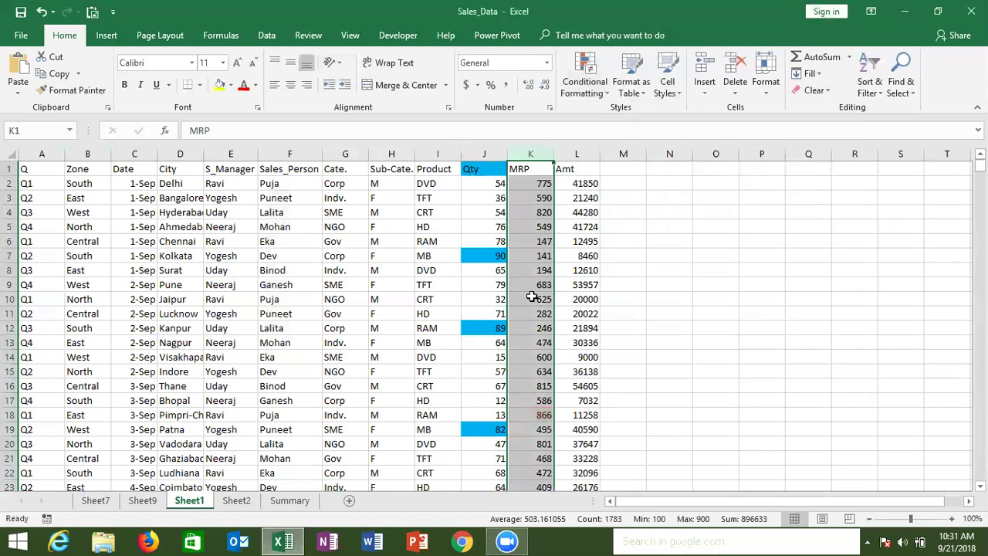
pyautogui.moveTo(538, 184); pyautogui.dragTo(538, 458)
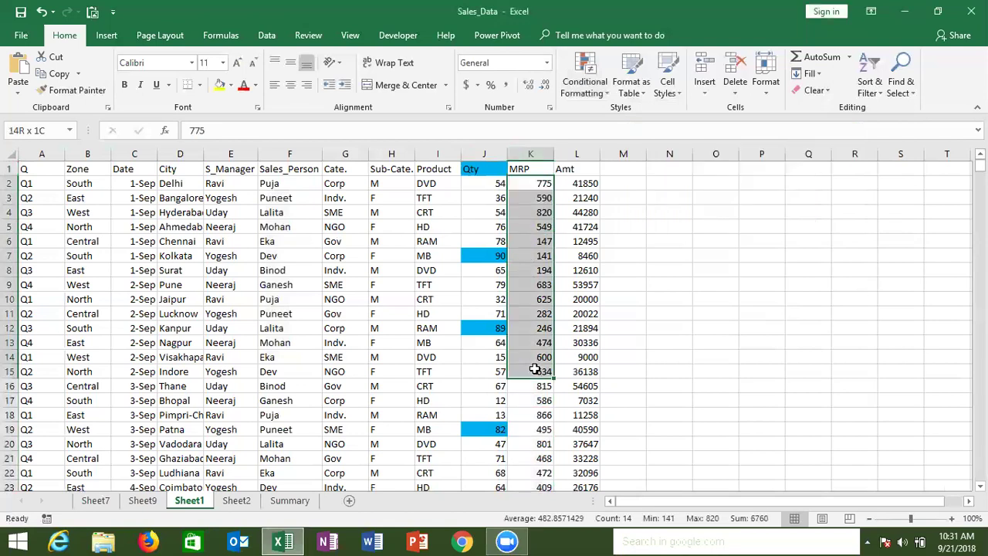
pyautogui.click(584, 82)
pyautogui.click(585, 82)
pyautogui.click(585, 82)
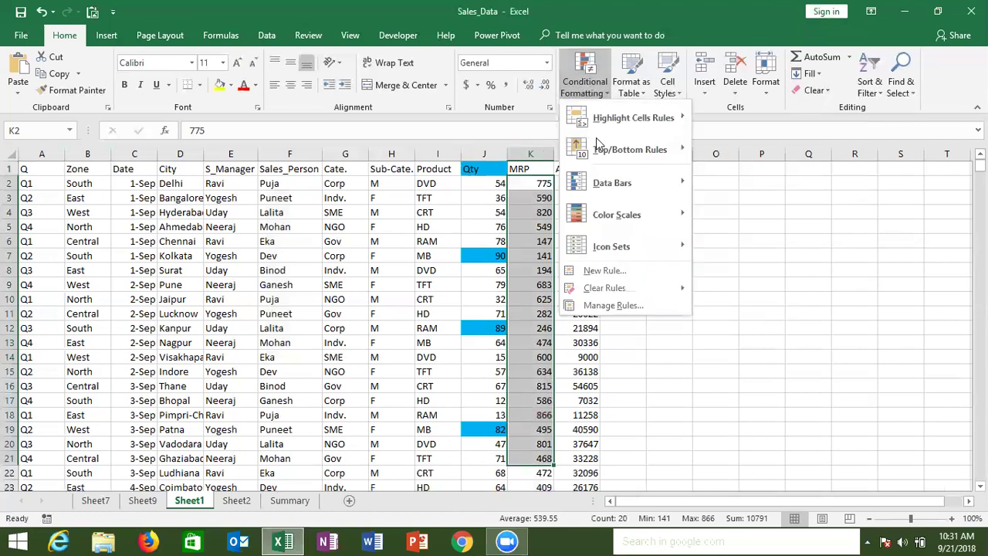
pyautogui.moveTo(610, 149)
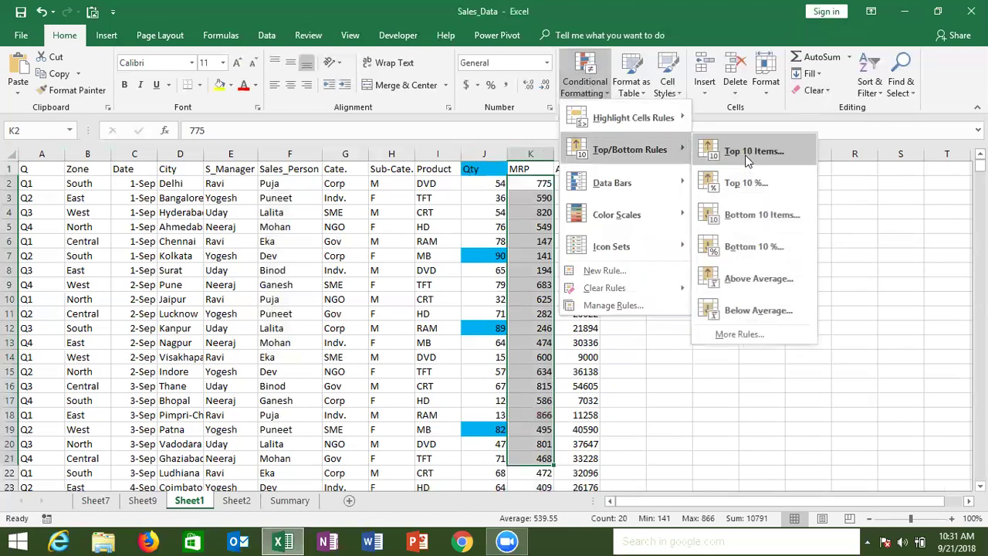
pyautogui.click(741, 153)
pyautogui.moveTo(703, 141); pyautogui.dragTo(747, 142)
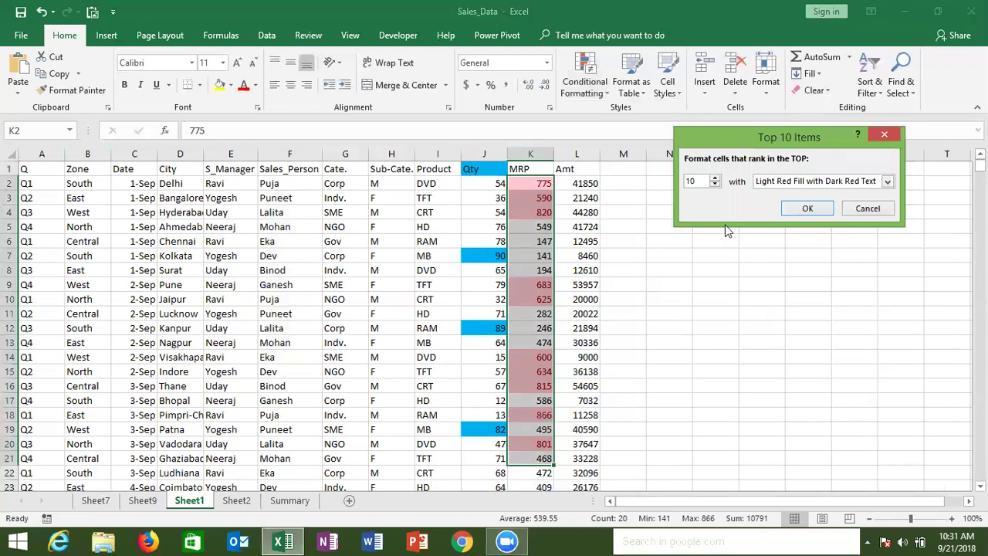
pyautogui.doubleClick(690, 181)
pyautogui.write('5')
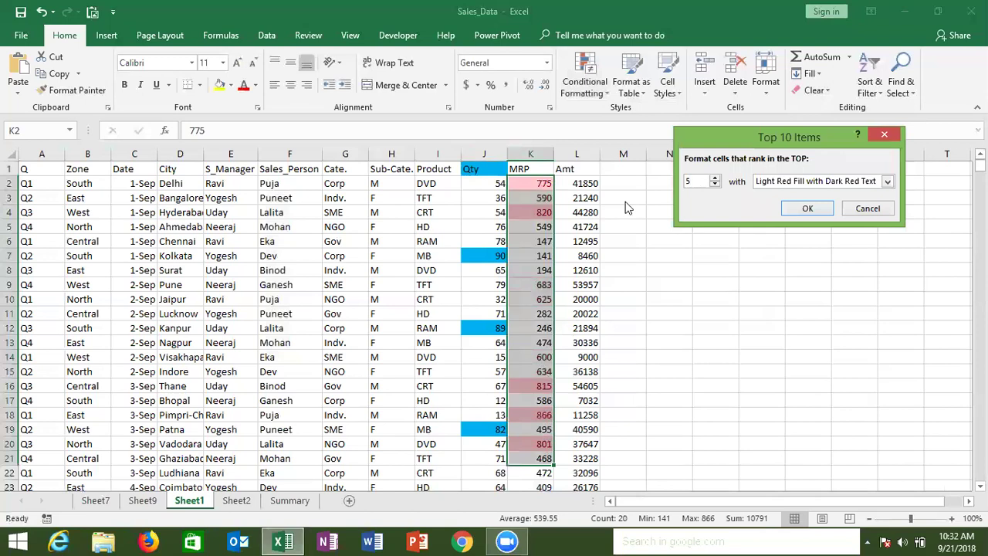
# Cancel the top-5 rule and close the conditional formatting menu
pyautogui.click(866, 209)
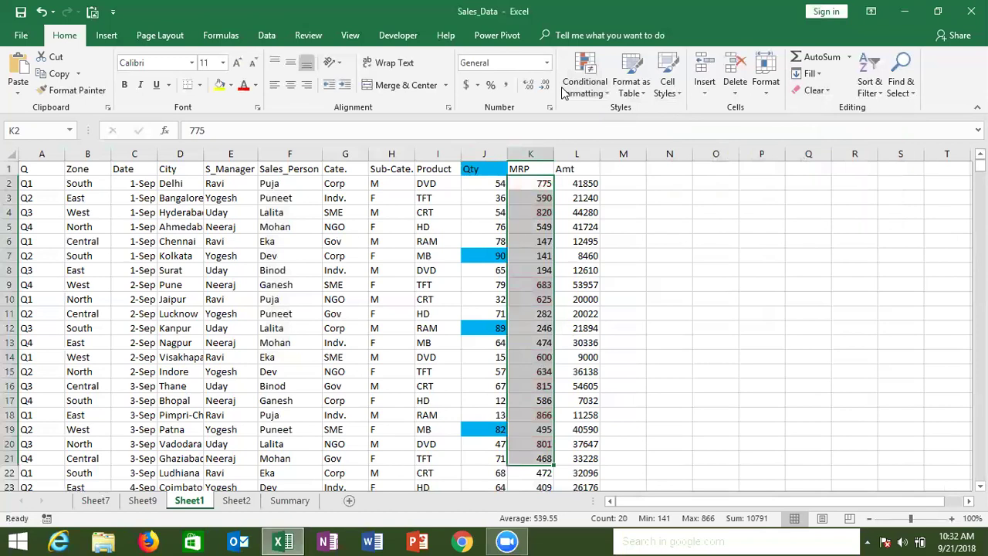
pyautogui.click(584, 77)
pyautogui.moveTo(589, 126)
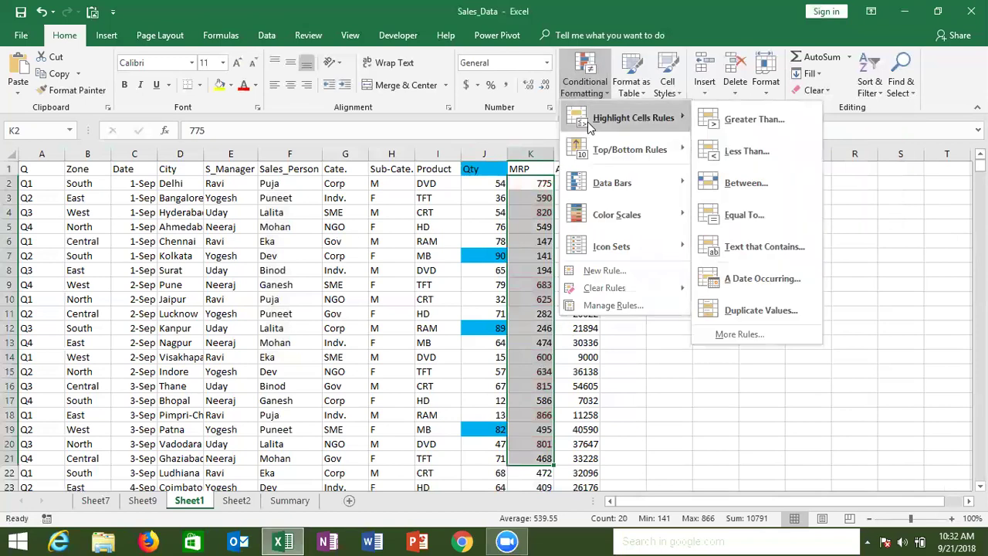
pyautogui.click(538, 176)
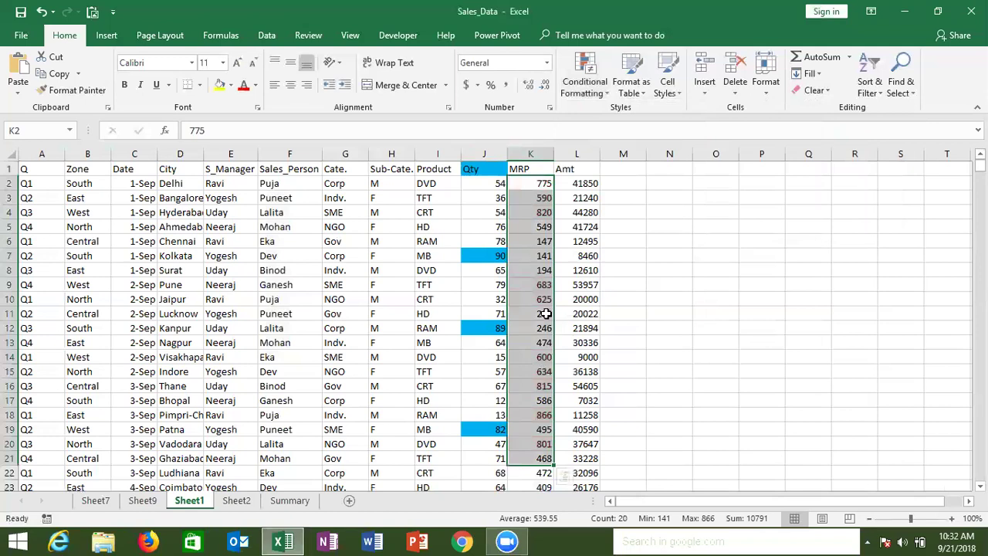
# Change the MRP values in K18 and K16 to 801, then select K2:K19
pyautogui.click(531, 430)
pyautogui.click(531, 414)
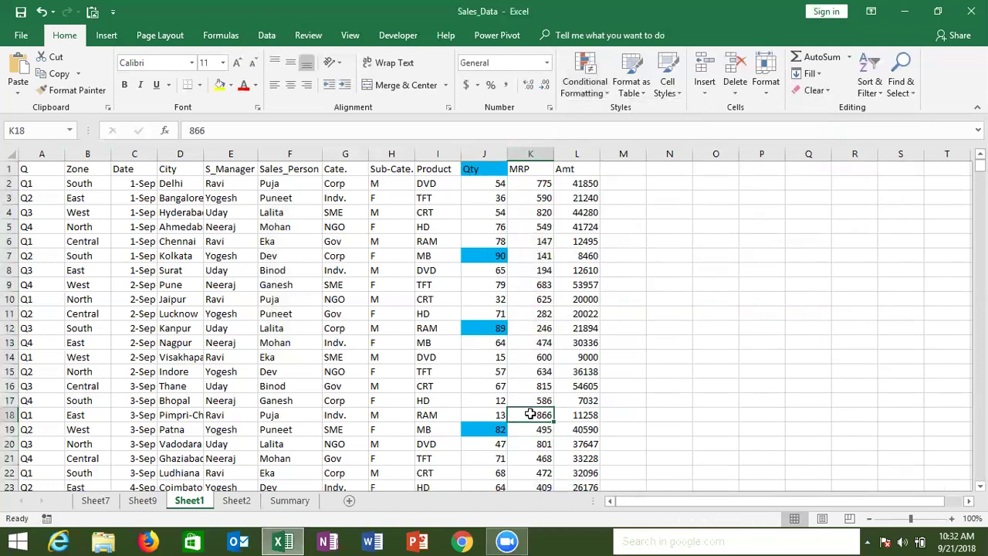
pyautogui.write('801')
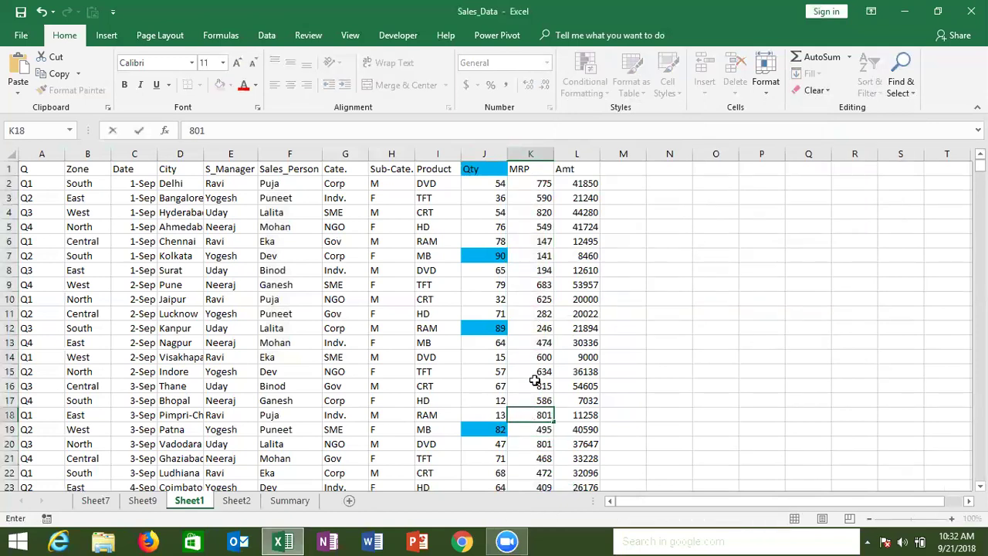
pyautogui.click(535, 383)
pyautogui.write('801')
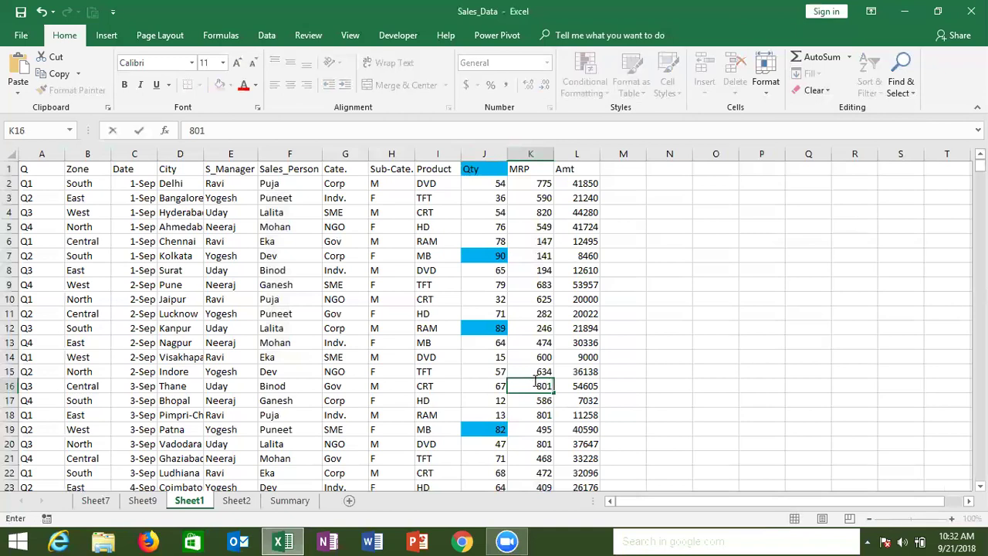
pyautogui.click(535, 270)
pyautogui.moveTo(536, 187); pyautogui.dragTo(539, 423)
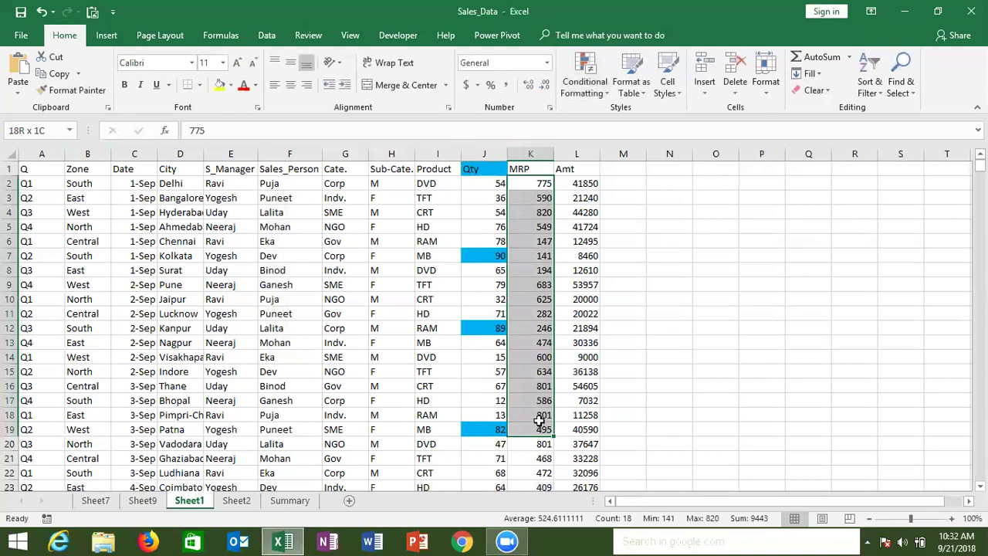
pyautogui.click(602, 100)
# Preview a Top 10 Items rule on K2:K19 with the count set to 5, then cancel it
pyautogui.moveTo(611, 117)
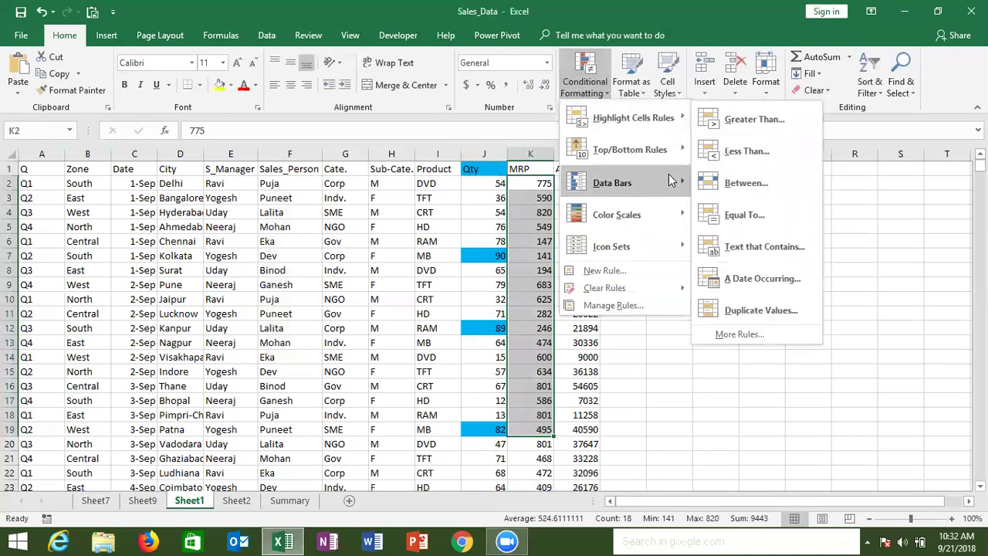
pyautogui.moveTo(665, 152)
pyautogui.click(731, 151)
pyautogui.click(689, 182)
pyautogui.press('BackSpace')
pyautogui.press('BackSpace')
pyautogui.write('5')
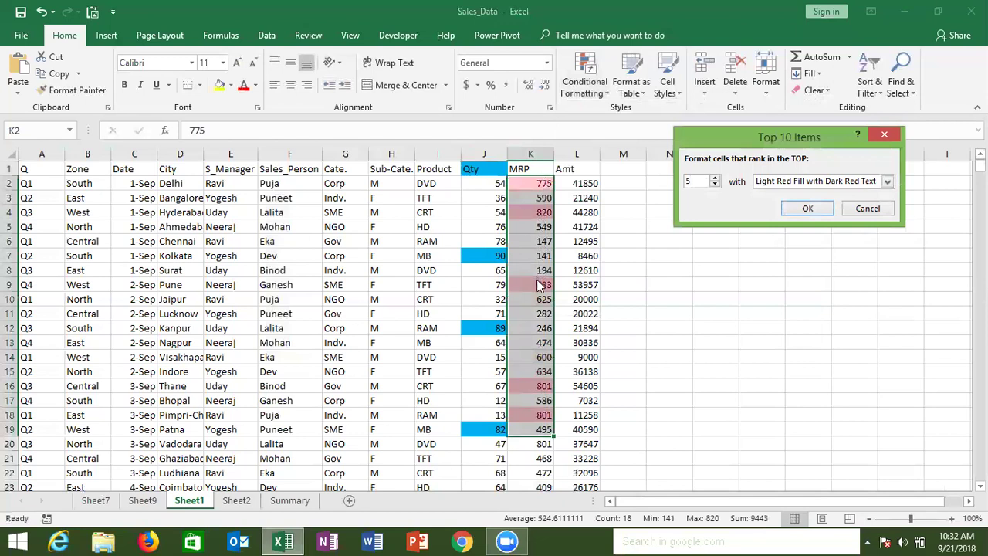
pyautogui.click(859, 207)
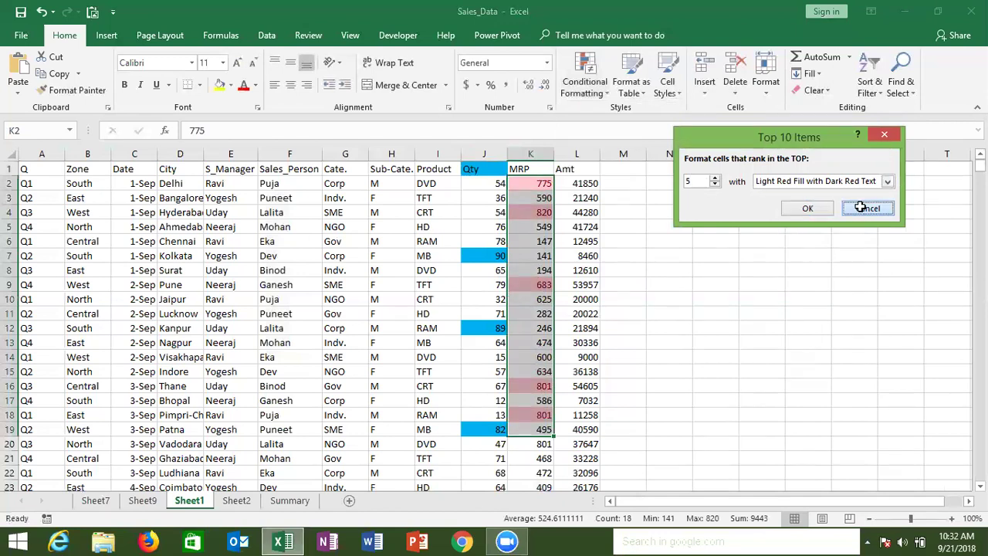
pyautogui.click(543, 386)
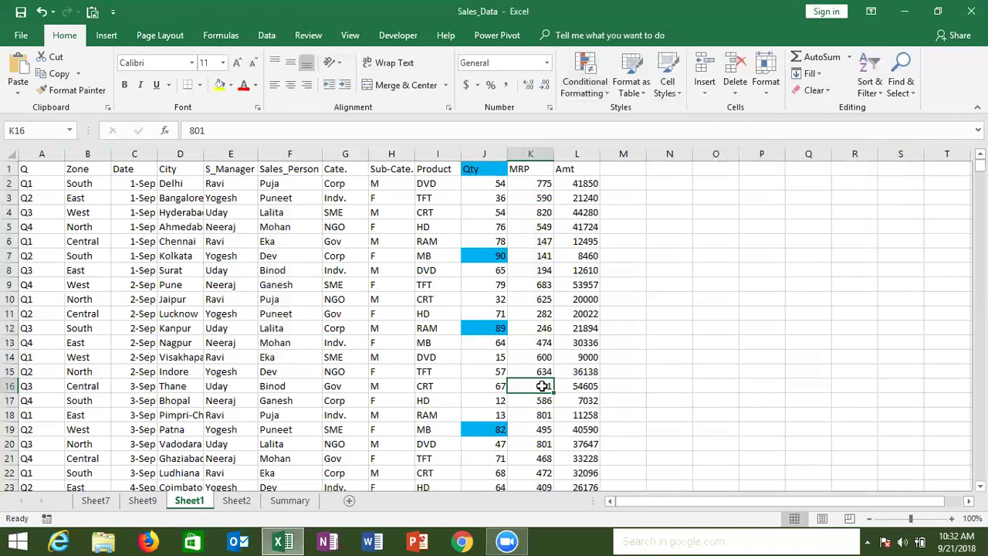
# Copy 801 from K16 into K12 and K8
pyautogui.hotkey('ctrl', 'c')
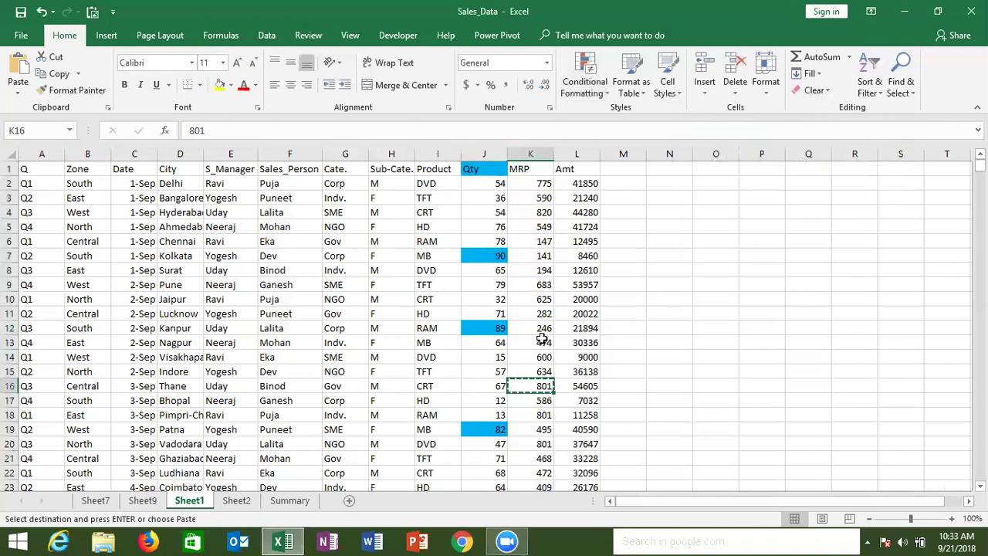
pyautogui.click(542, 328)
pyautogui.hotkey('ctrl', 'v')
pyautogui.click(541, 269)
pyautogui.hotkey('ctrl', 'v')
# Select K2:K20, preview a top-5 items rule, then dismiss it and the copy marquee
pyautogui.click(551, 223)
pyautogui.moveTo(543, 183); pyautogui.dragTo(544, 444)
pyautogui.click(585, 81)
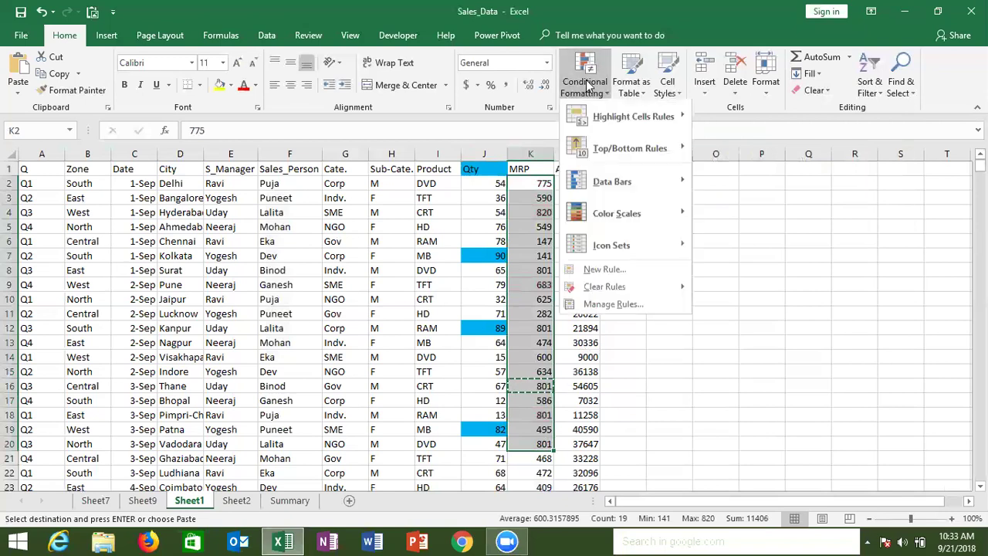
pyautogui.moveTo(655, 157)
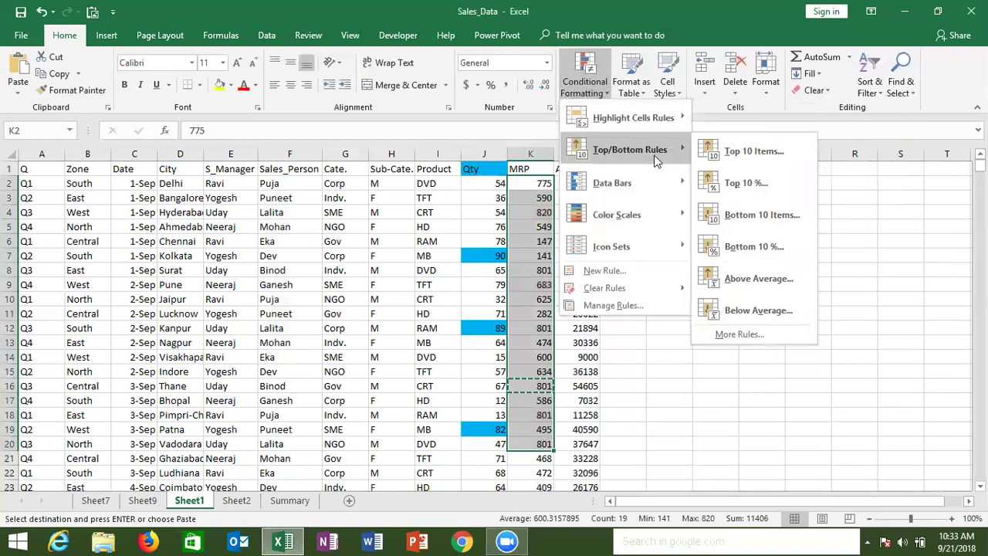
pyautogui.click(730, 150)
pyautogui.write('5')
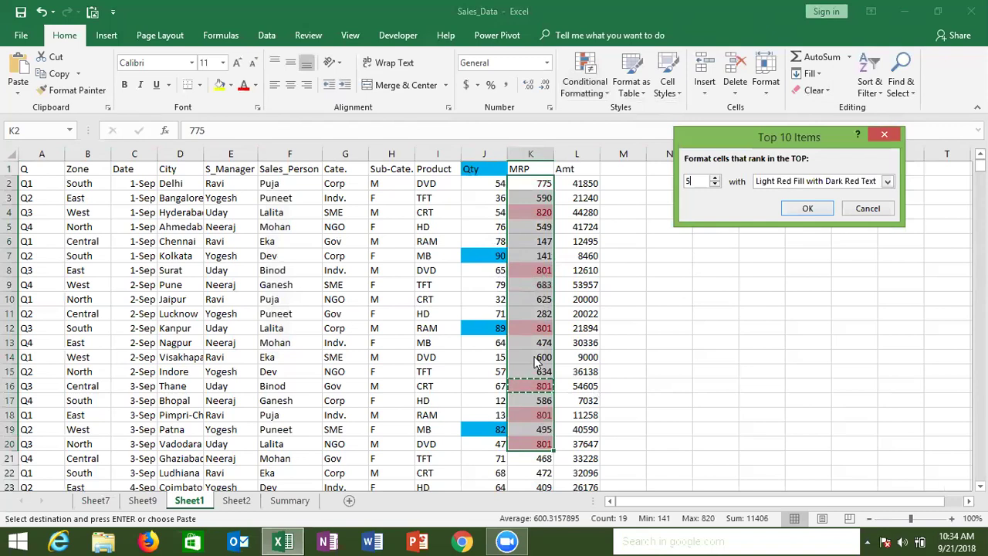
pyautogui.press('Escape')
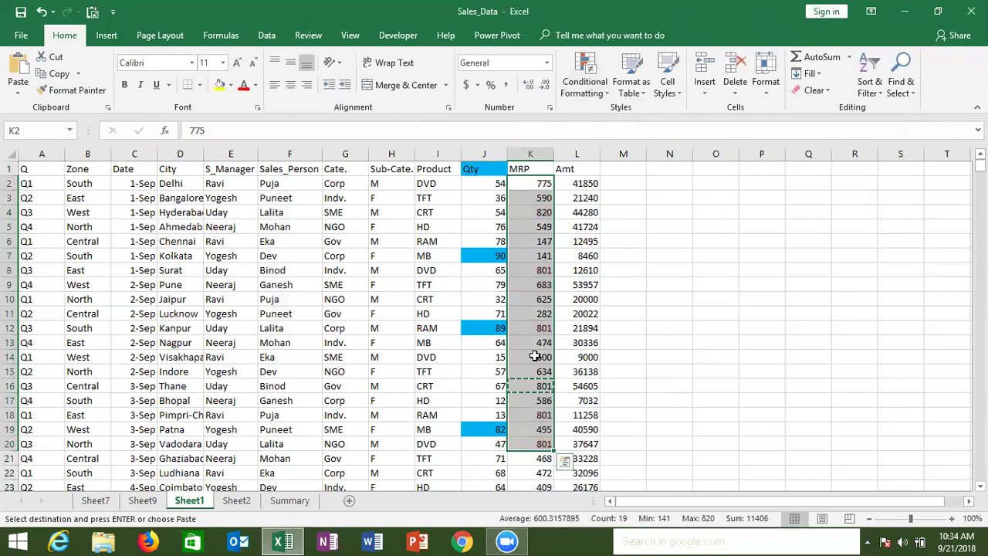
pyautogui.press('Escape')
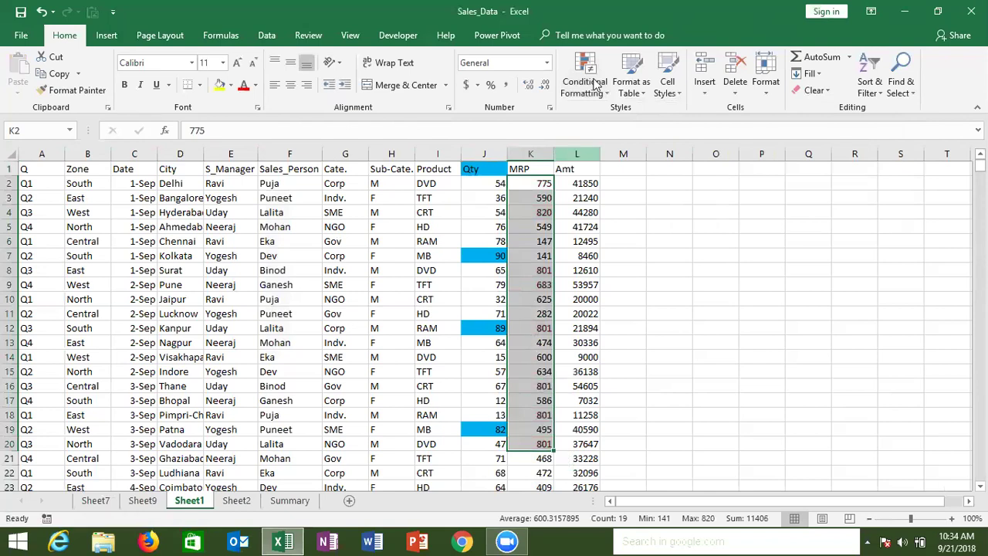
# Preview and cancel a Bottom 10 Items highlight on the MRP values K2:K20
pyautogui.click(595, 83)
pyautogui.moveTo(602, 154)
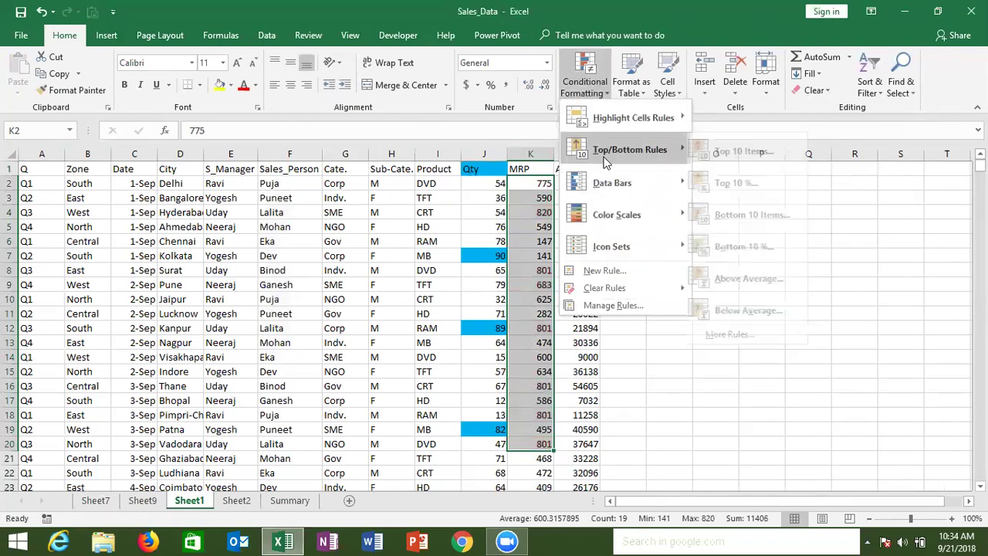
pyautogui.click(746, 219)
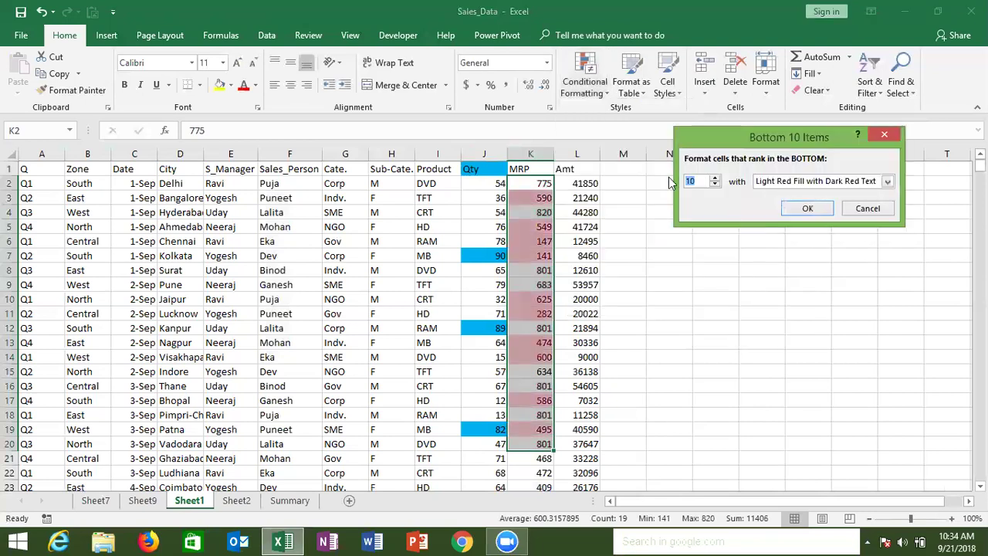
pyautogui.click(867, 209)
pyautogui.click(608, 93)
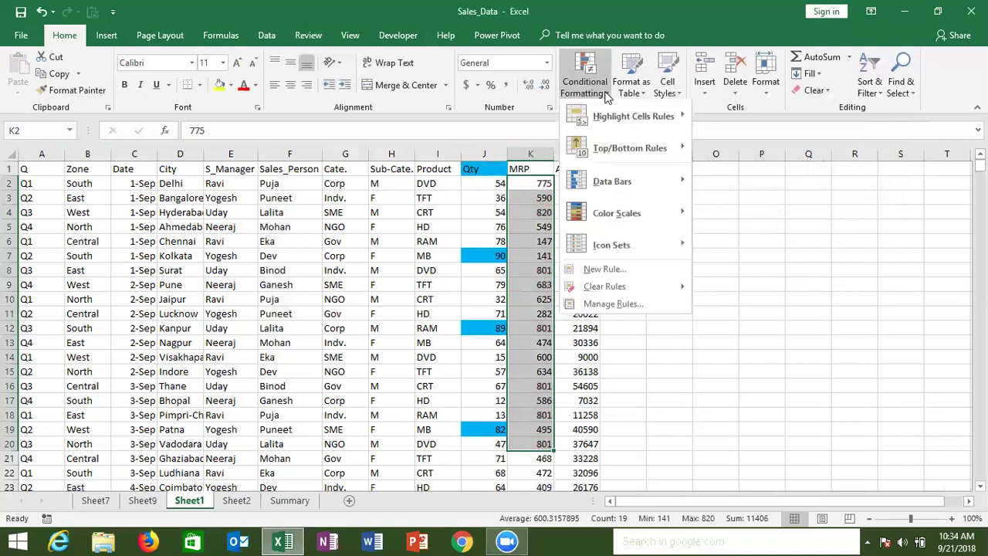
pyautogui.moveTo(608, 149)
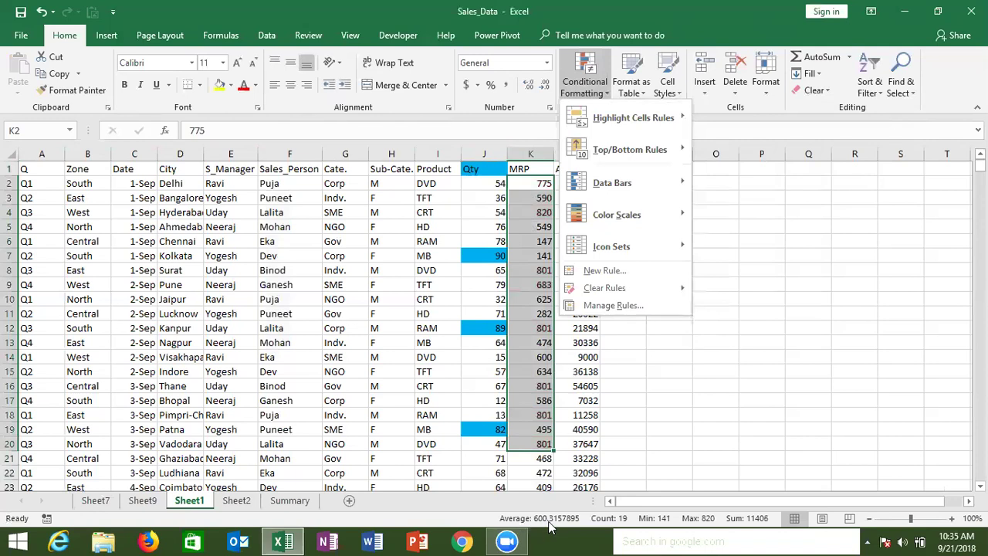
# Preview an Above Average rule on MRP, close it unapplied, then pick an Amt cell
pyautogui.moveTo(652, 150)
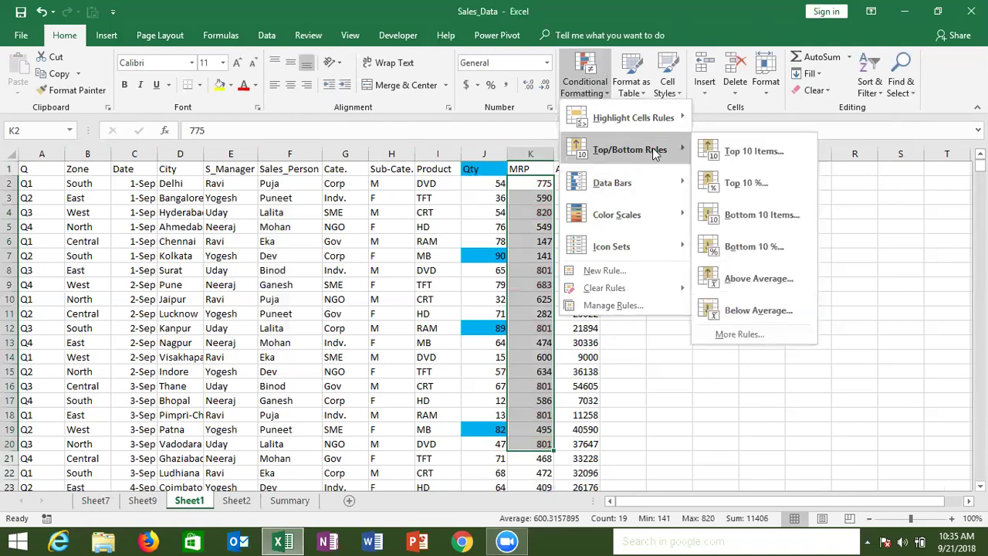
pyautogui.click(759, 279)
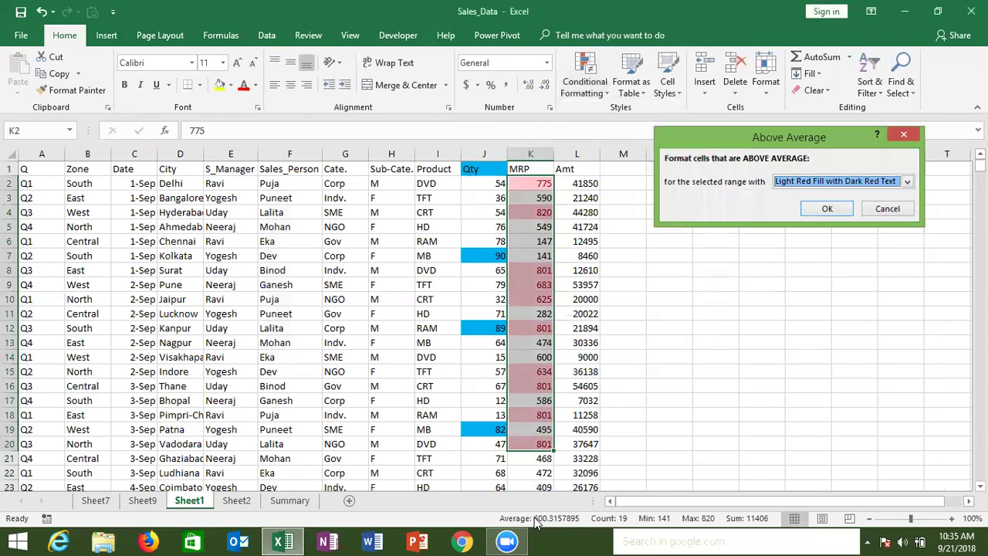
pyautogui.press('Escape')
pyautogui.click(591, 90)
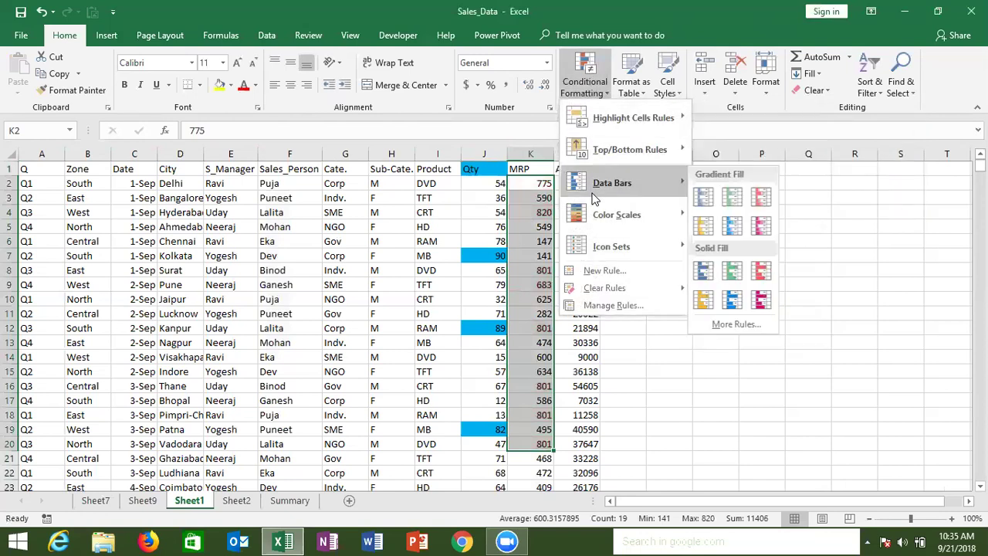
pyautogui.moveTo(622, 110)
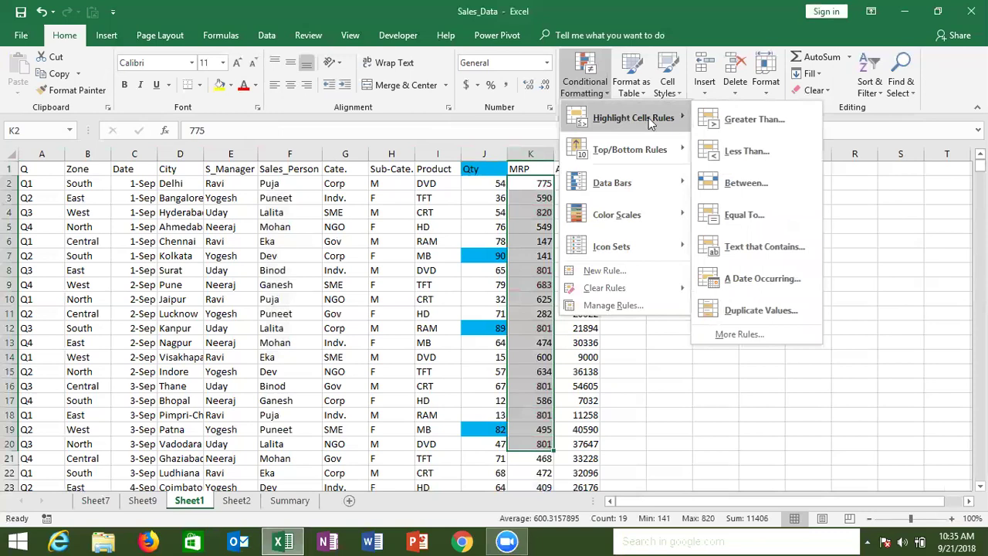
pyautogui.moveTo(625, 149)
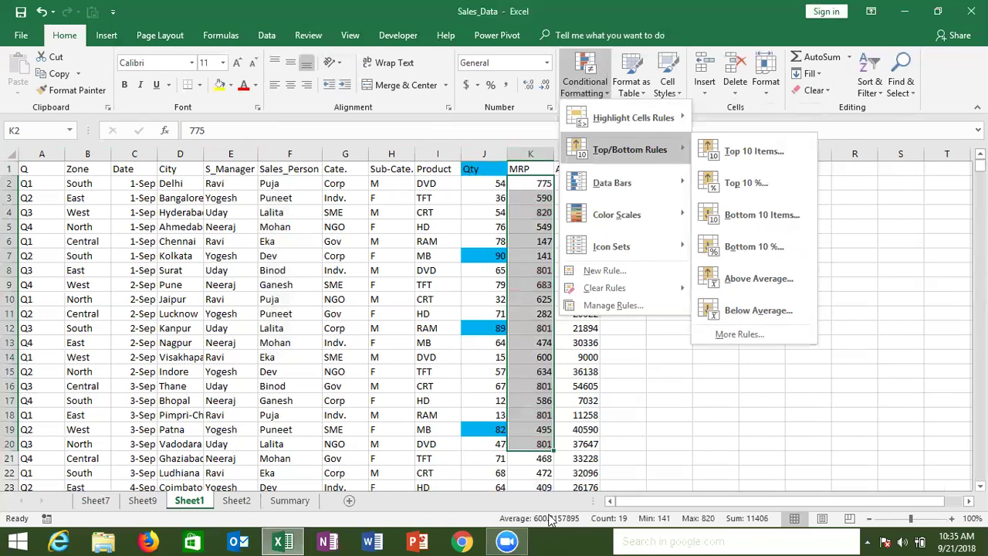
pyautogui.press('Escape')
pyautogui.press('Escape')
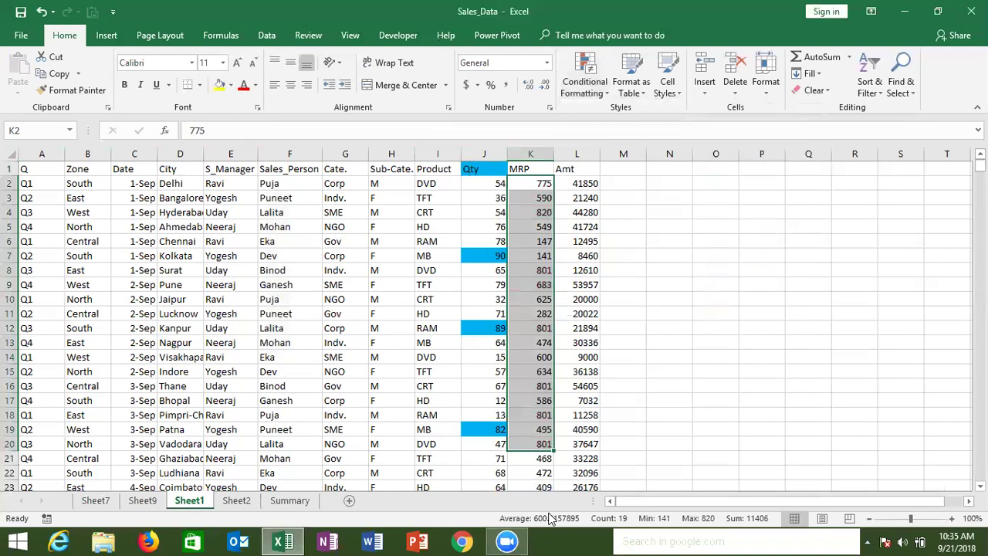
pyautogui.click(571, 235)
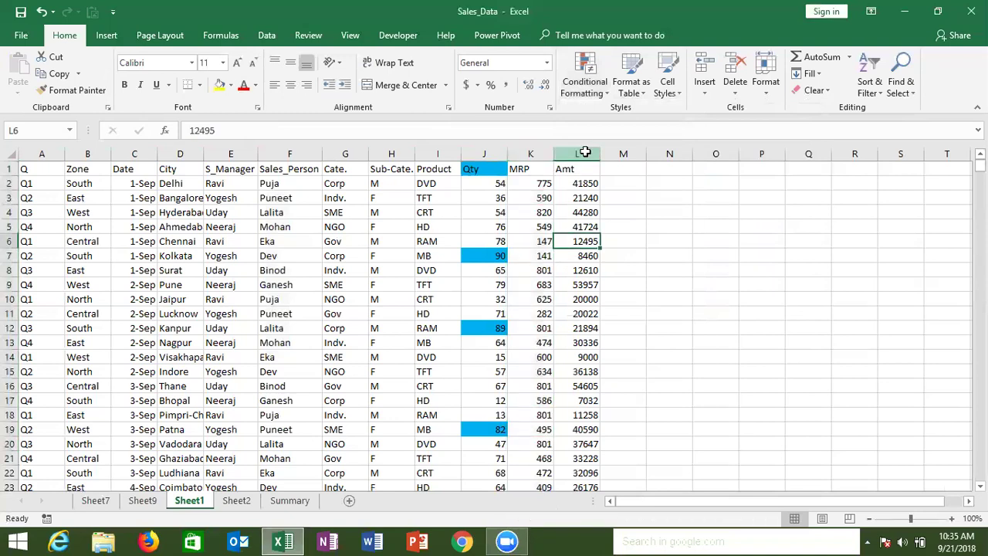
# Apply Blue Gradient Fill data bars to the whole Amt column L
pyautogui.click(584, 151)
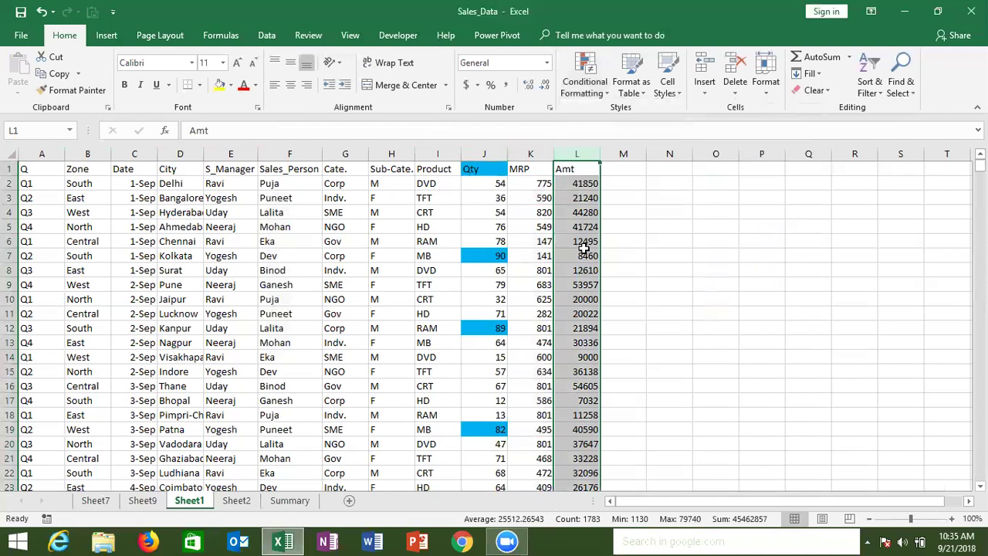
pyautogui.click(585, 92)
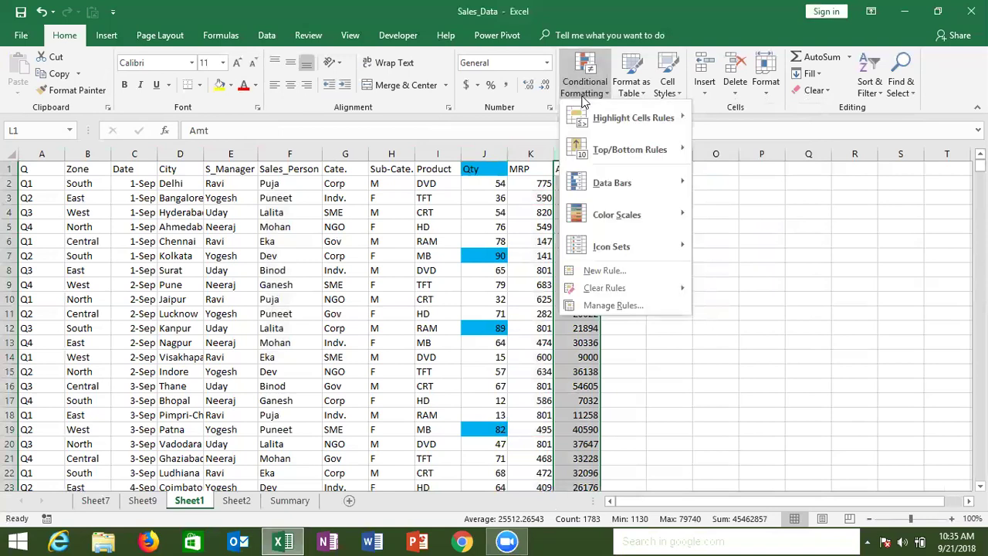
pyautogui.moveTo(602, 182)
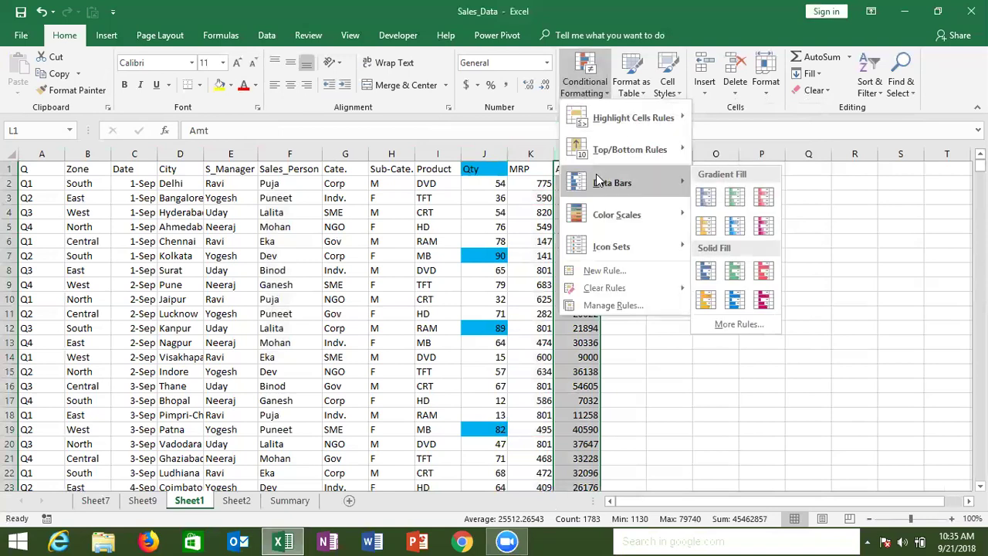
pyautogui.click(707, 198)
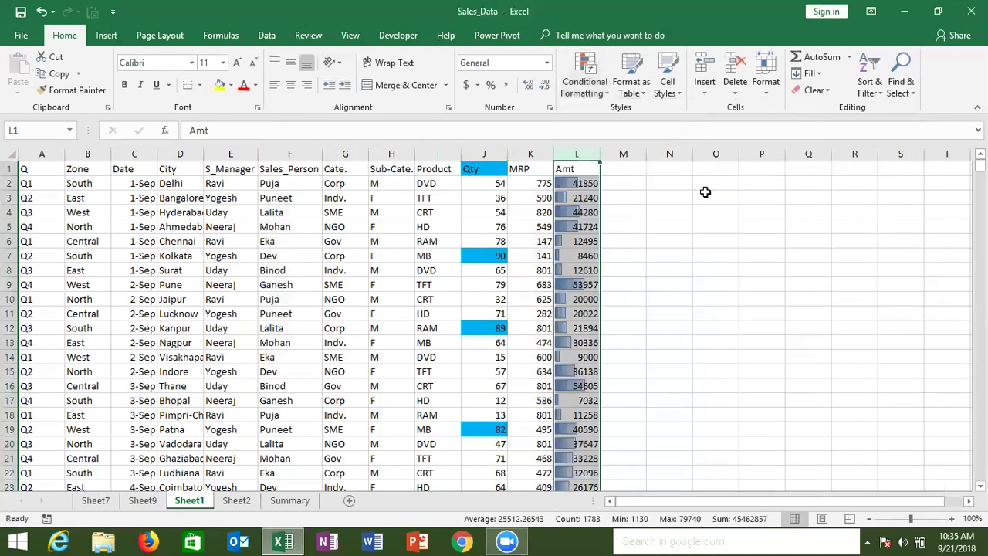
pyautogui.click(584, 183)
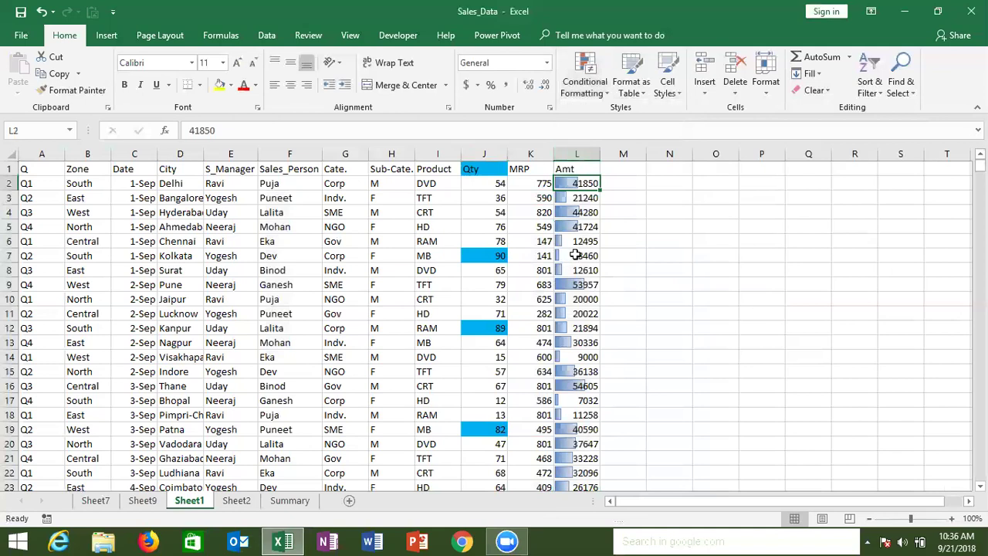
# Insert Sheet3, enter the numbers 1 to 10 in A1:A10 and select them
pyautogui.click(354, 501)
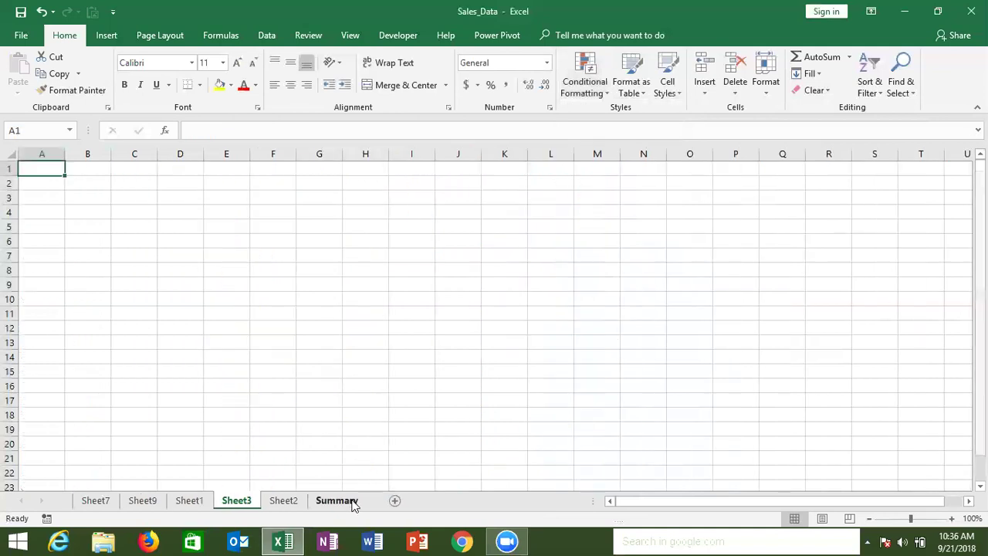
pyautogui.write('1 2 3 4 5 6 7 8 9')
pyautogui.press('Return')
pyautogui.write('10')
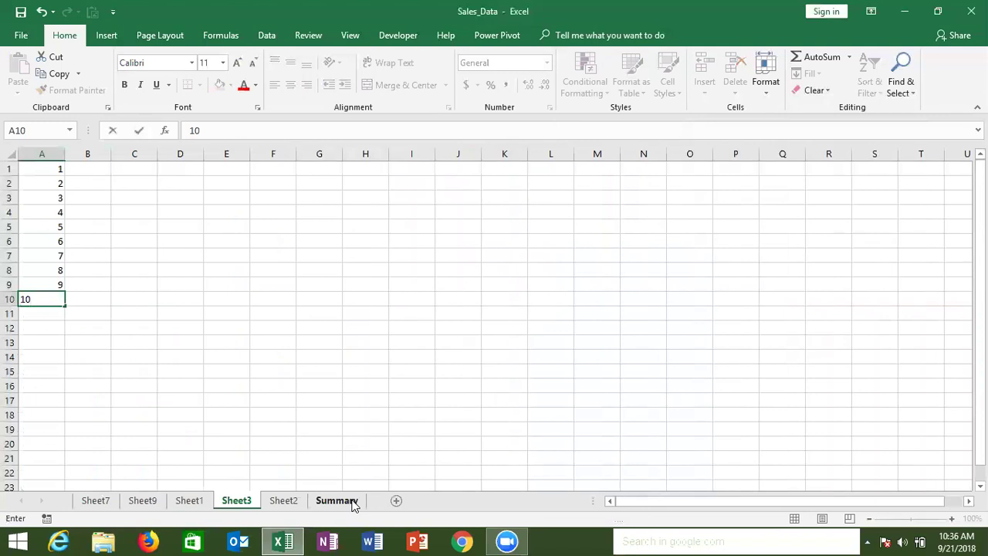
pyautogui.press('Return')
pyautogui.press('Up')
pyautogui.hotkey('ctrl', 'shift', 'Up')
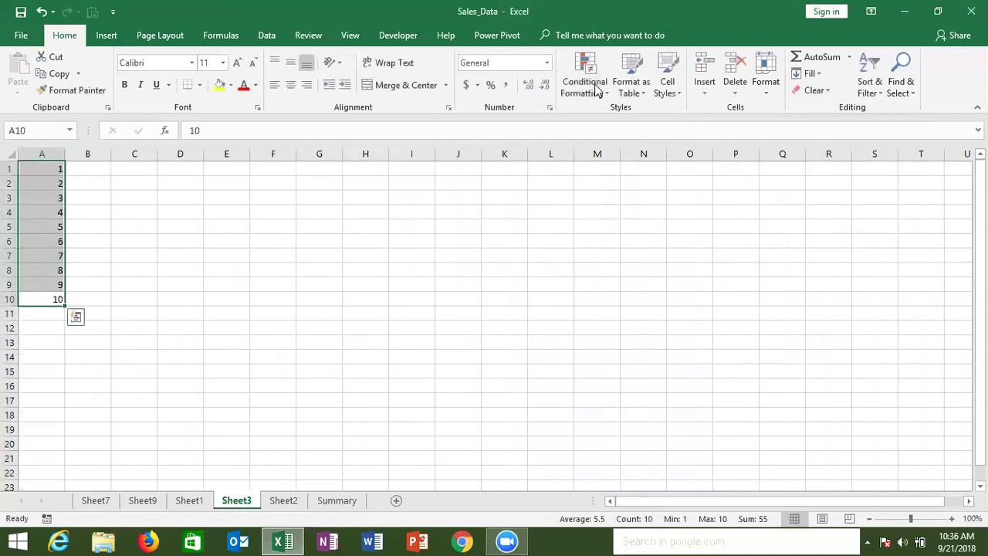
# Preview Data Bars, Color Scales and Icon Sets on A1:A10 without applying any
pyautogui.click(592, 89)
pyautogui.moveTo(667, 181)
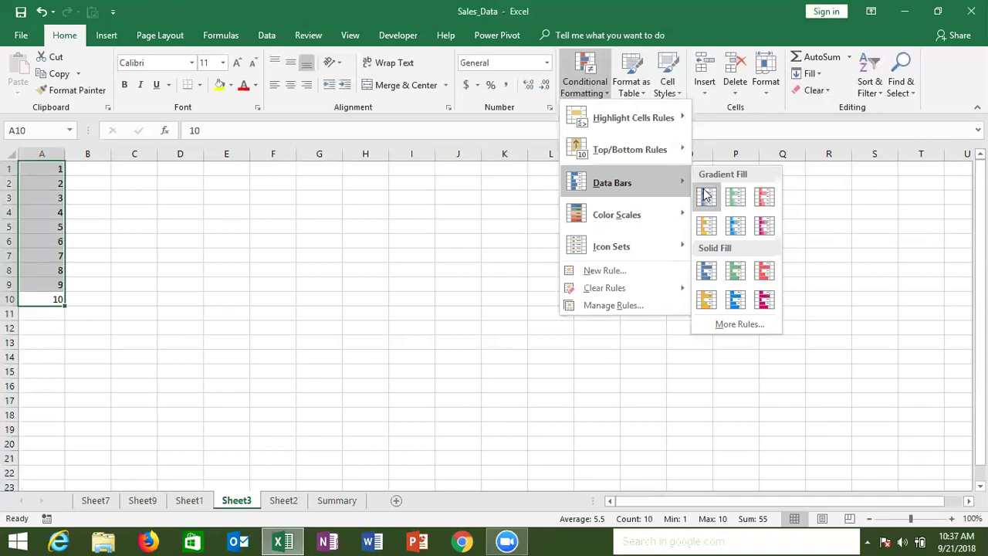
pyautogui.moveTo(659, 212)
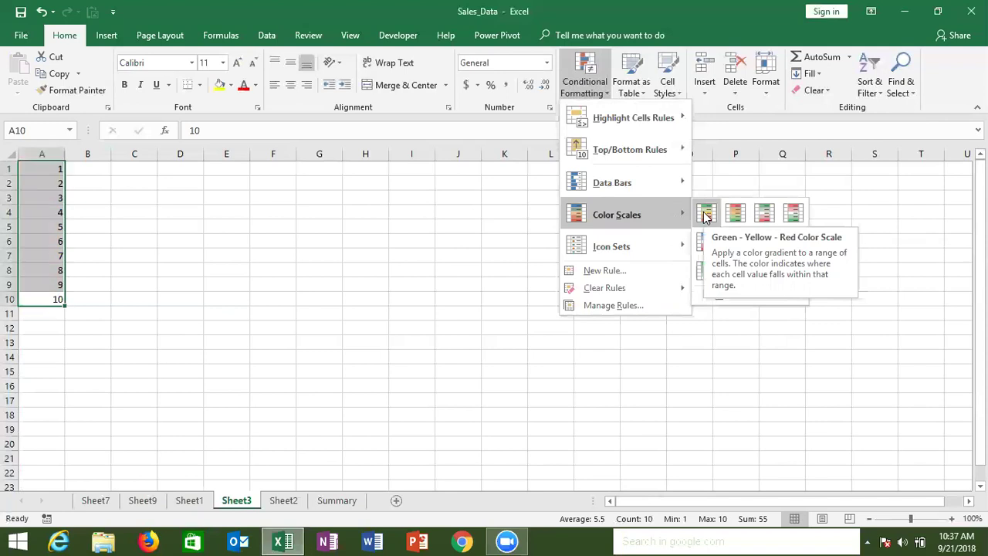
pyautogui.moveTo(672, 241)
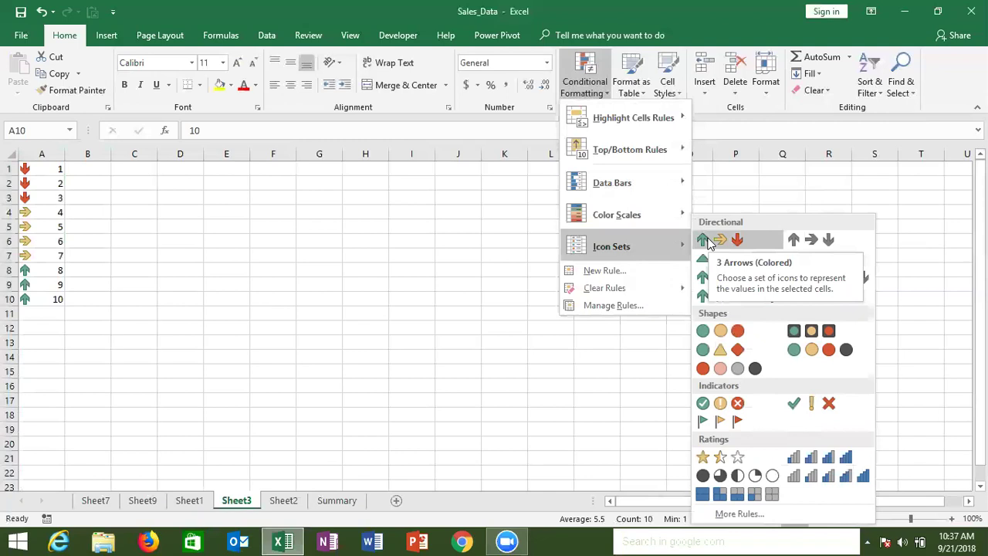
# Enter headings Q1 and Q2 in E5:F5 with values 50 and 30 in E6:F6
pyautogui.click(249, 226)
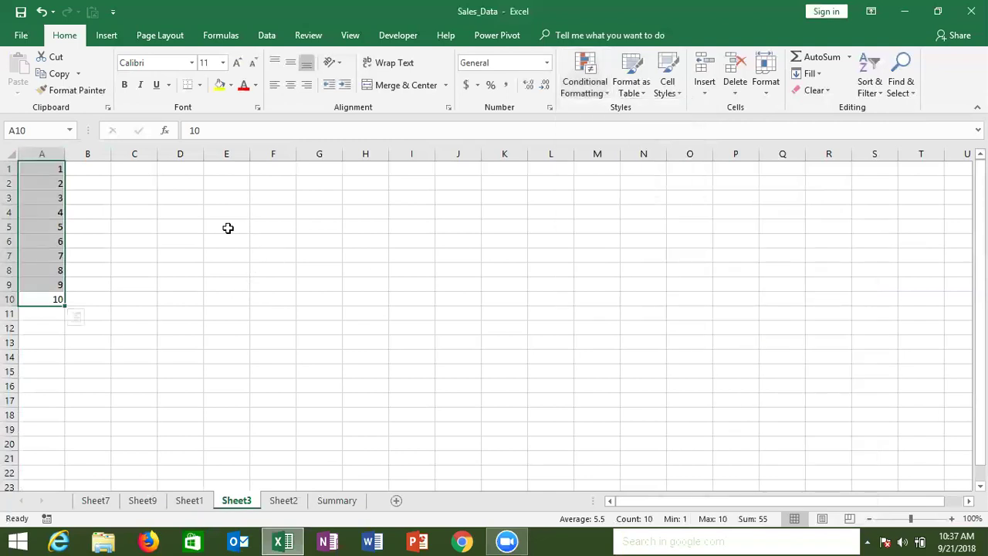
pyautogui.click(227, 228)
pyautogui.write('Q1')
pyautogui.press('Tab')
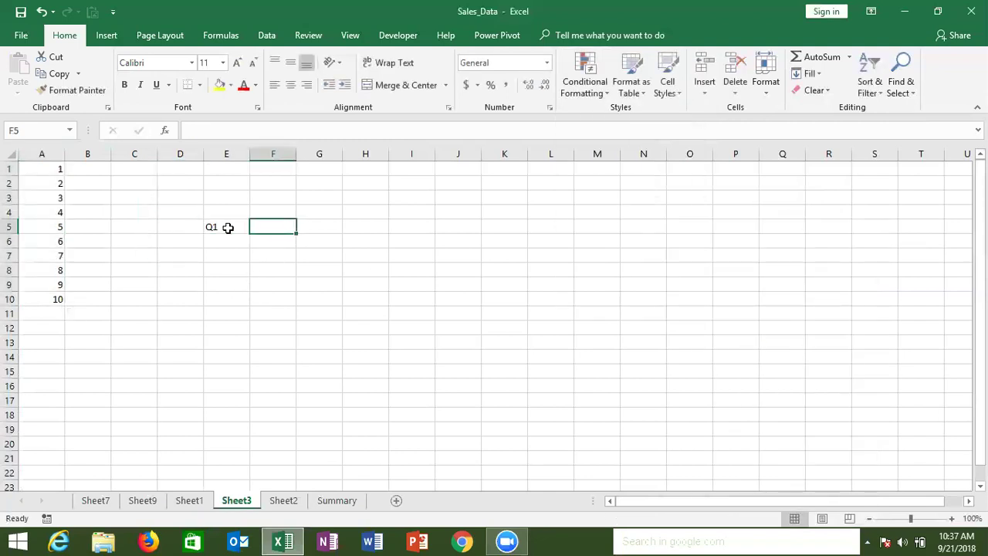
pyautogui.write('Q2')
pyautogui.click(227, 228)
pyautogui.press('Return')
pyautogui.write('50')
pyautogui.press('Tab')
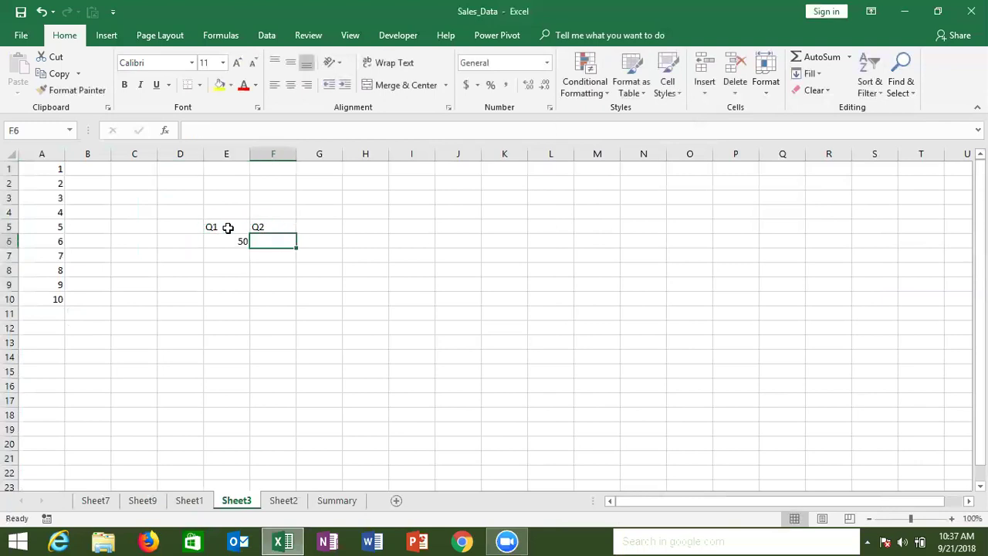
pyautogui.write('30')
pyautogui.press('Return')
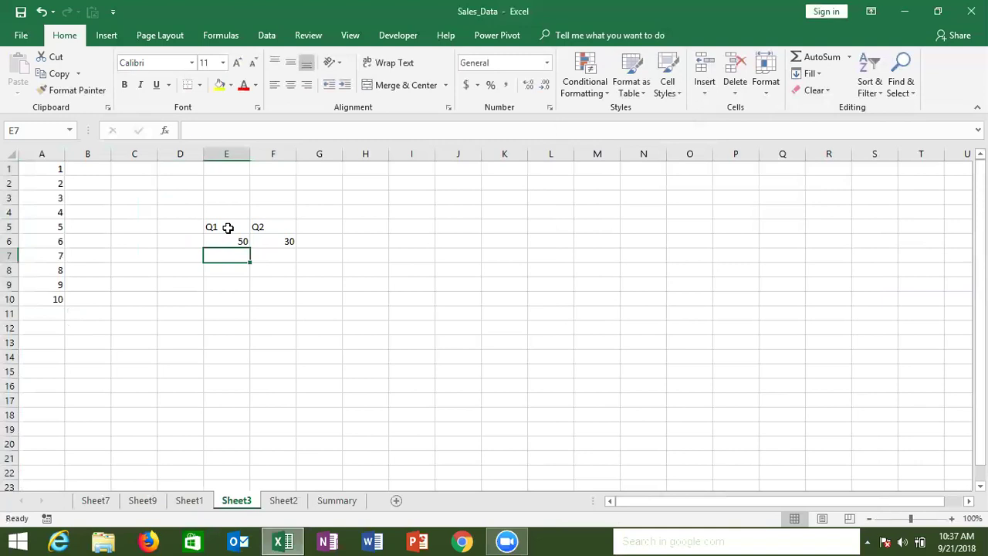
# Select the Q1 and Q2 values in E6:F6 for conditional formatting
pyautogui.press('Up')
pyautogui.hotkey('shift', 'Right')
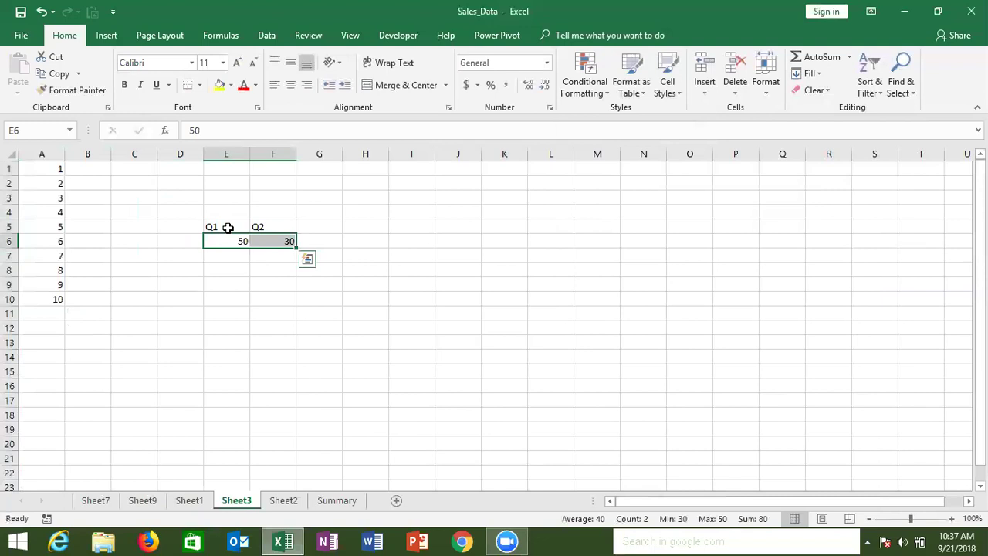
pyautogui.click(334, 238)
pyautogui.moveTo(334, 232); pyautogui.dragTo(333, 228)
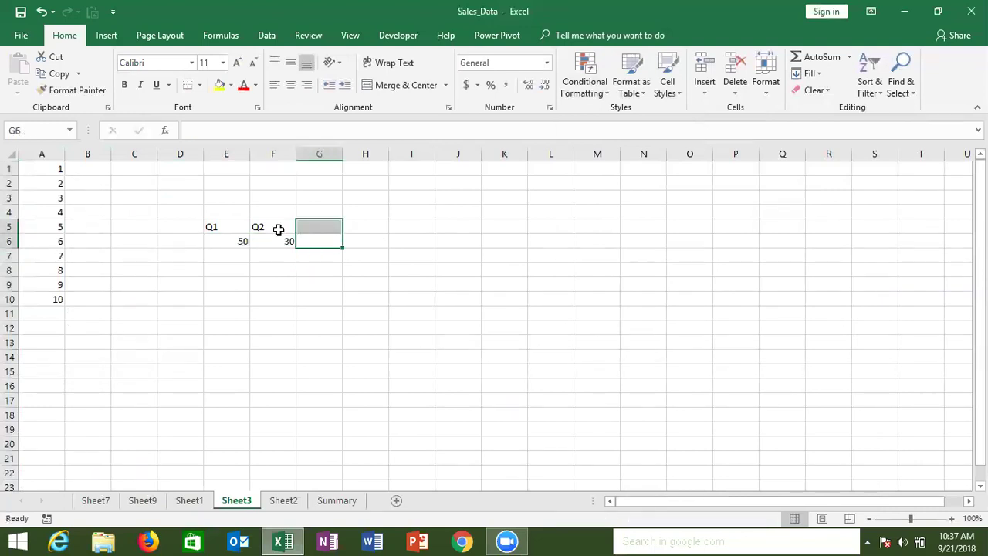
pyautogui.moveTo(238, 240); pyautogui.dragTo(290, 236)
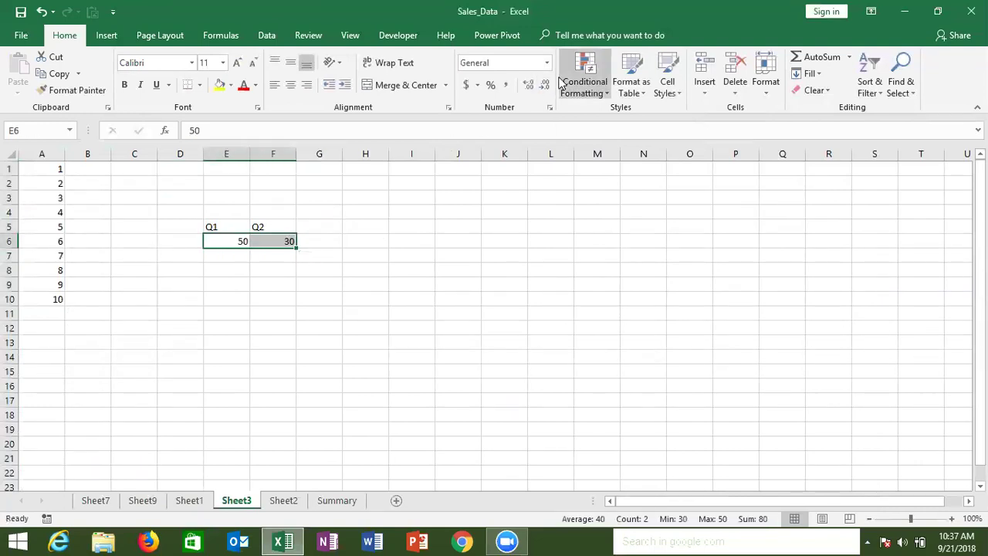
pyautogui.click(584, 85)
# Apply 3 Arrows (Colored) icons to E6:F6, then change Q1 to 60 and Q2 to 65
pyautogui.moveTo(589, 245)
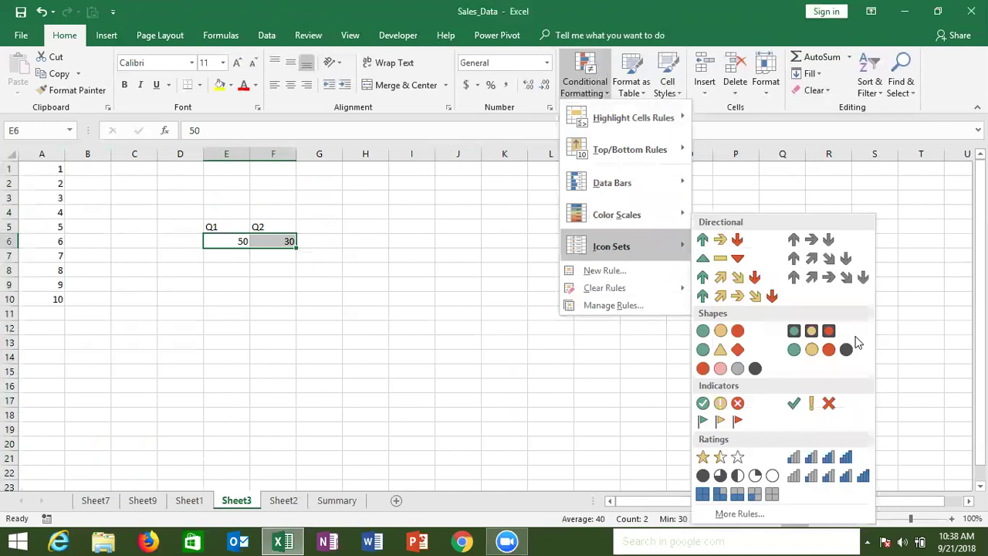
pyautogui.click(718, 240)
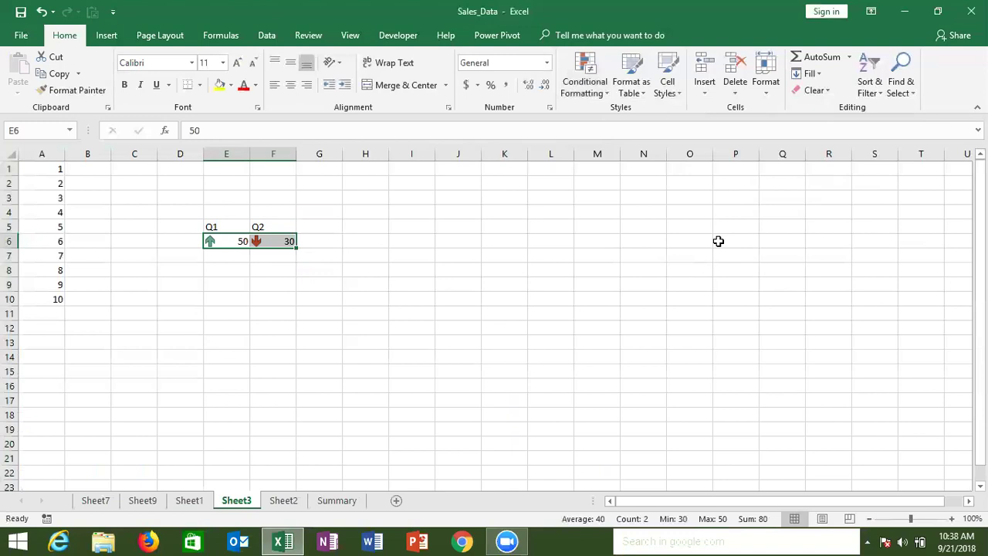
pyautogui.hotkey('shift', 'Left')
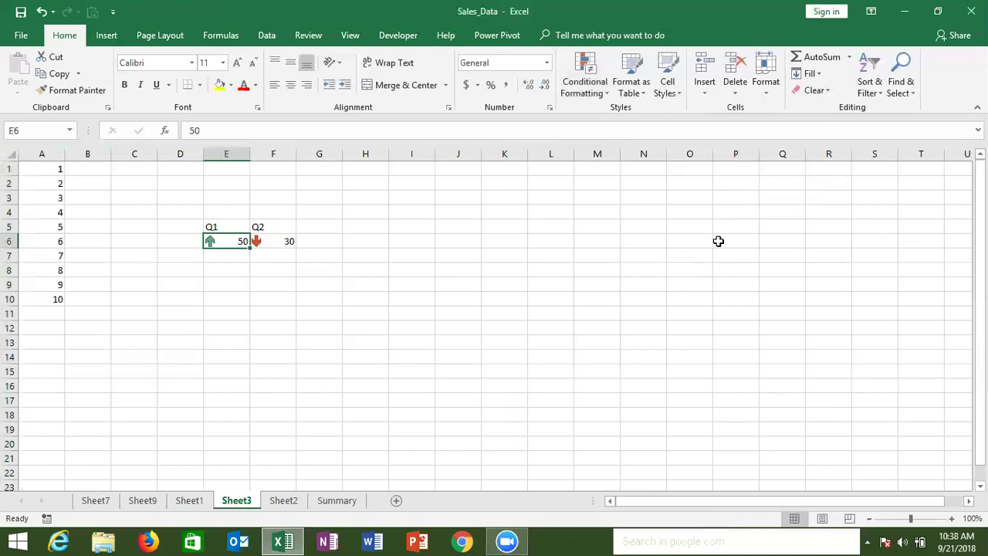
pyautogui.write('60')
pyautogui.hotkey('ctrl', 'Return')
pyautogui.press('Right')
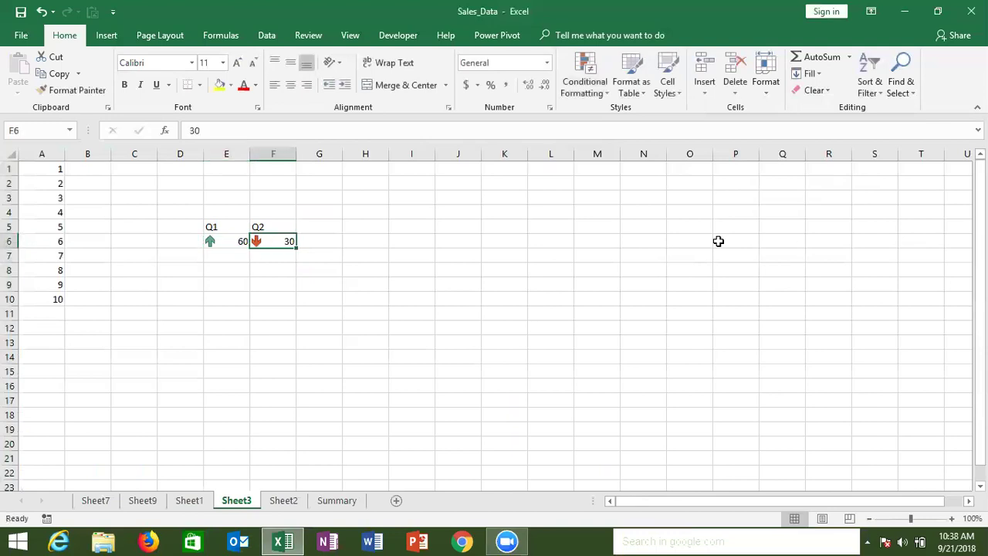
pyautogui.write('65')
pyautogui.press('Return')
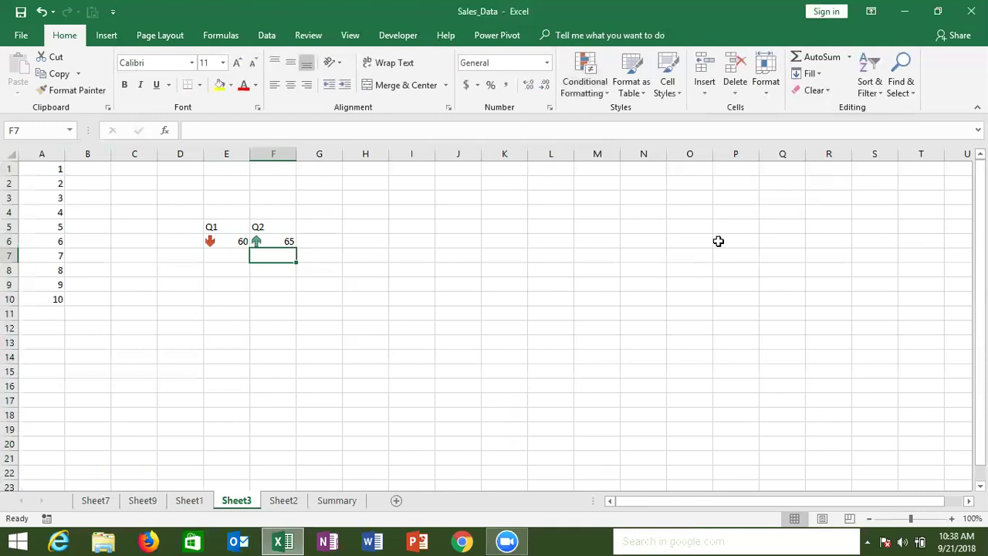
# Reopen the Conditional Formatting menu to preview the Icon Sets and Color Scales styles
pyautogui.click(588, 89)
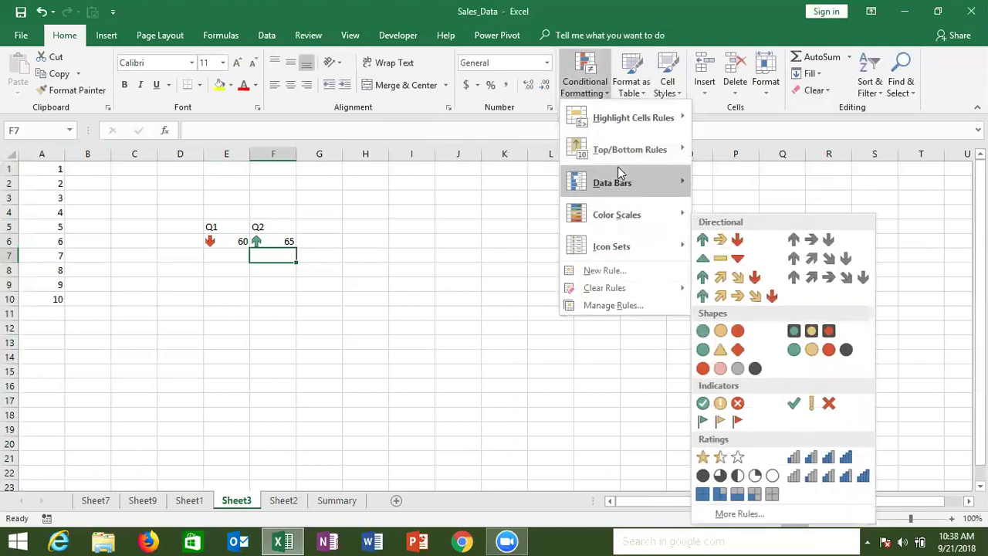
pyautogui.moveTo(619, 202)
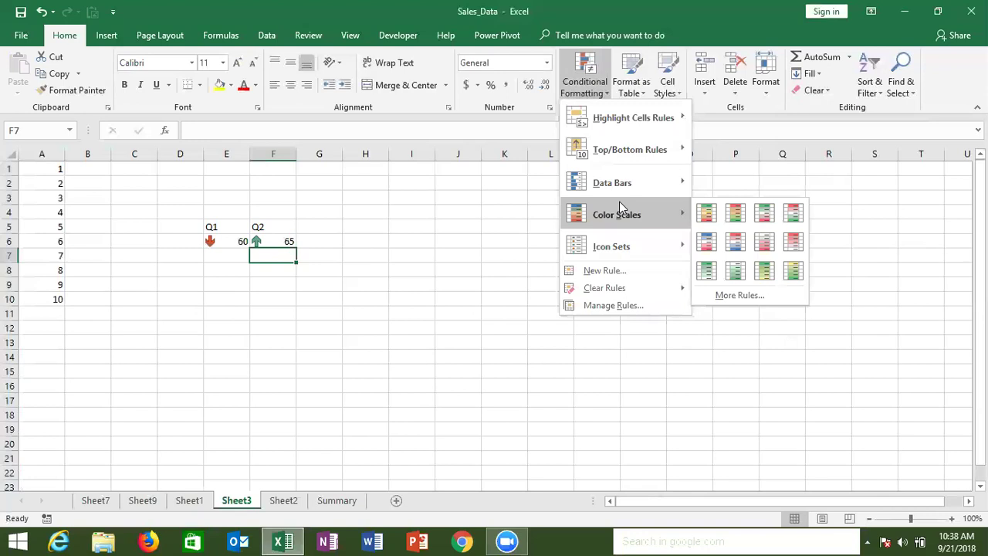